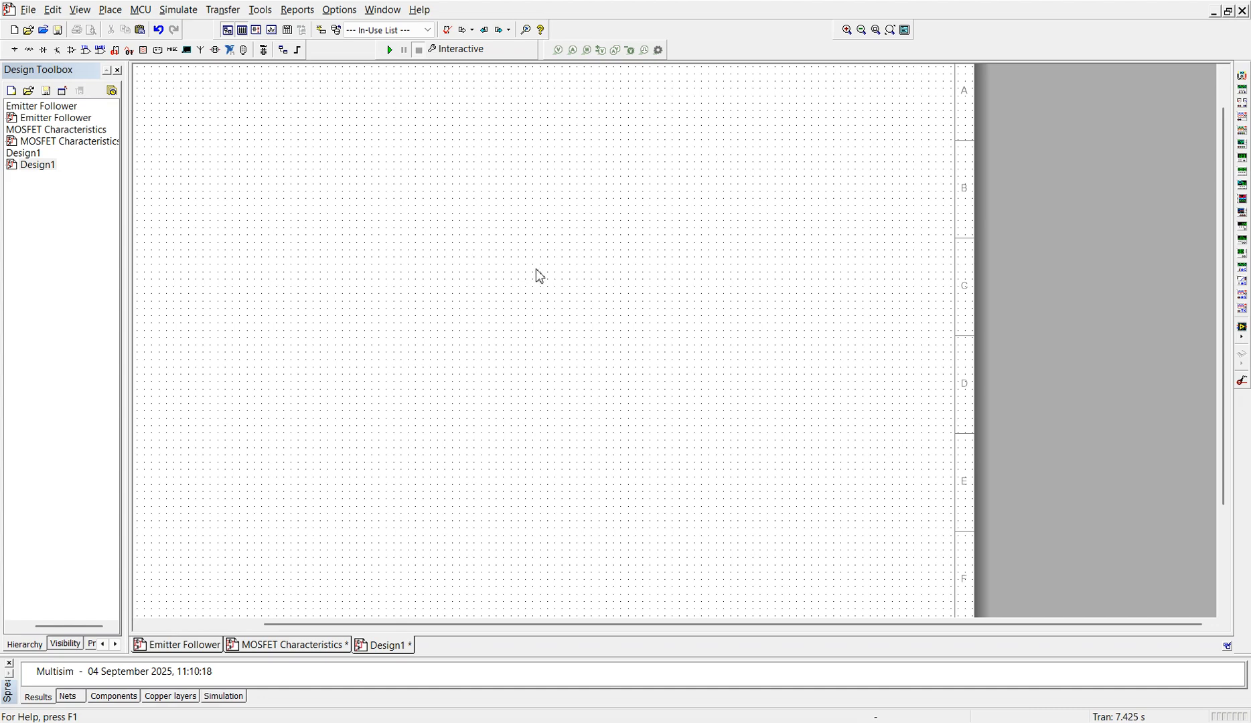
Step: Place a 741 operational amplifier from the Master Database, searching across all groups, near the middle of the empty schematic
key("ctrl+w")
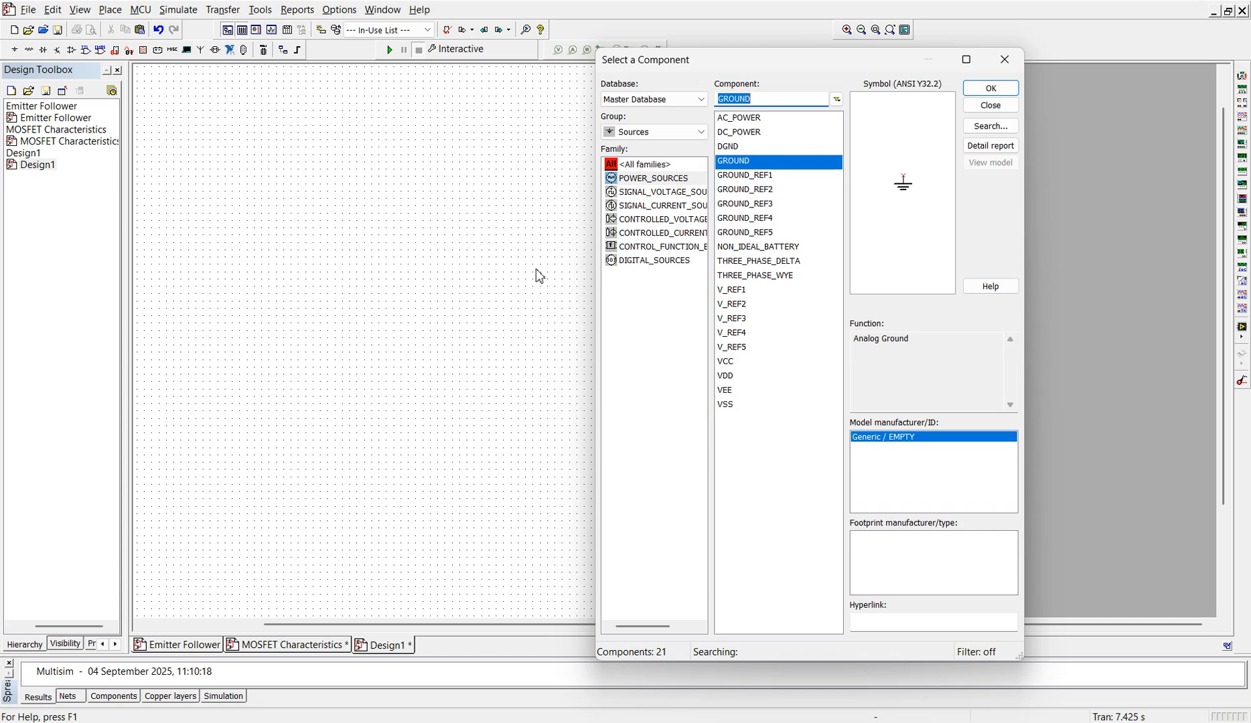
left_click(665, 165)
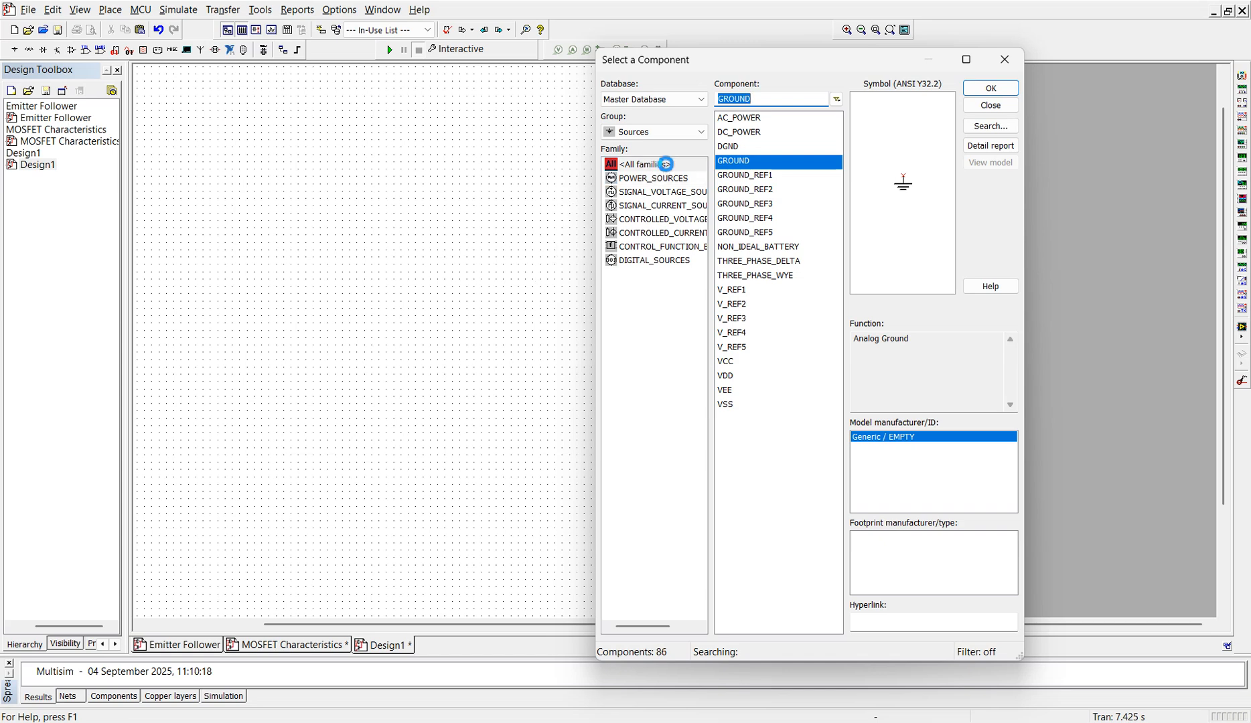
left_click(790, 99)
key("ctrl+a")
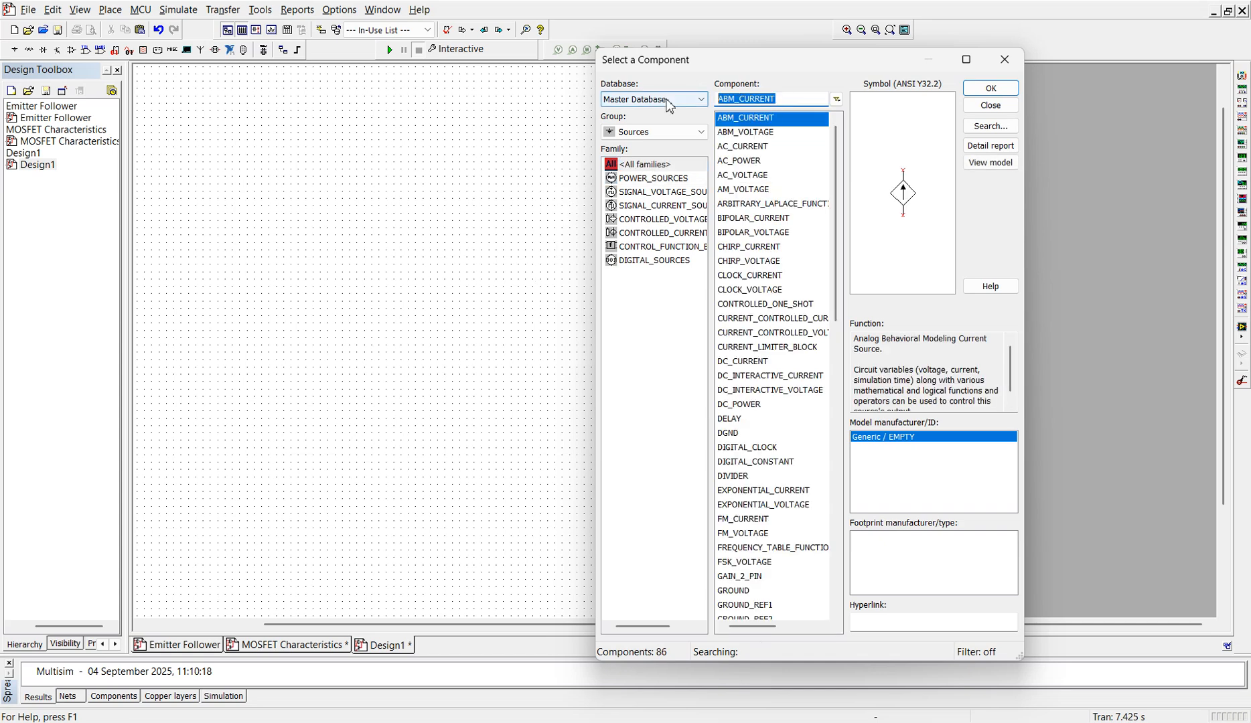
type("741")
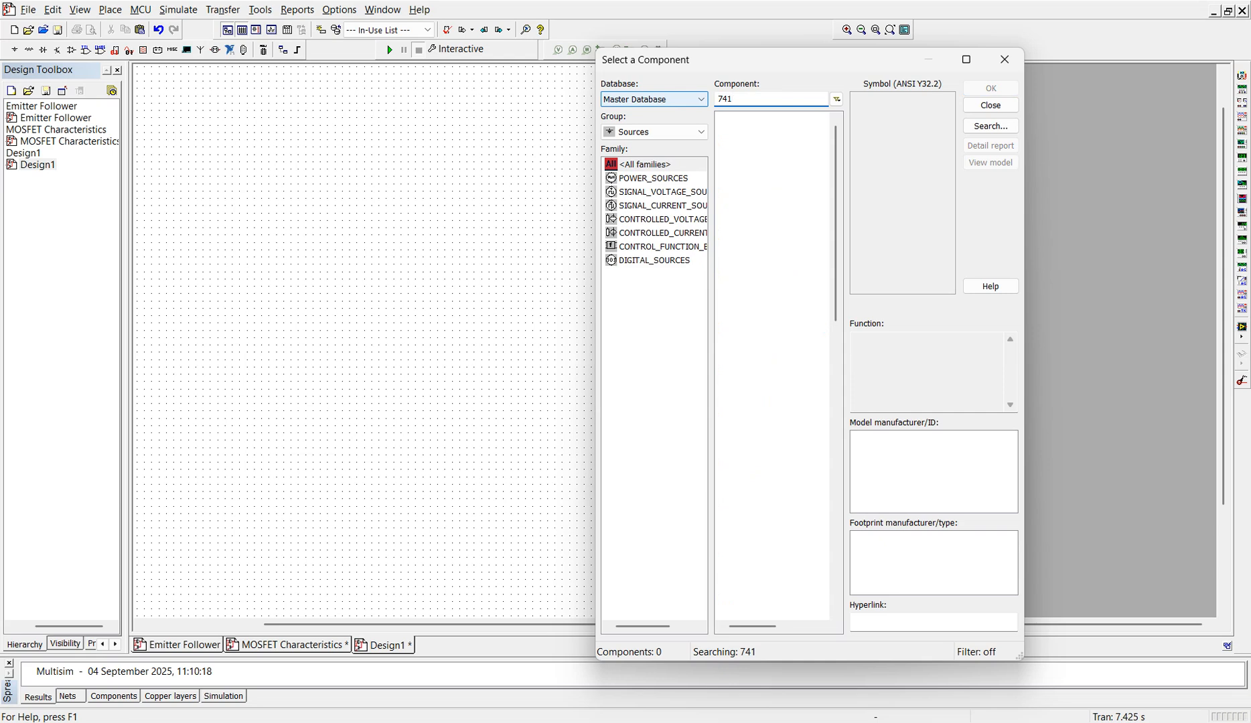
left_click(654, 166)
left_click(674, 134)
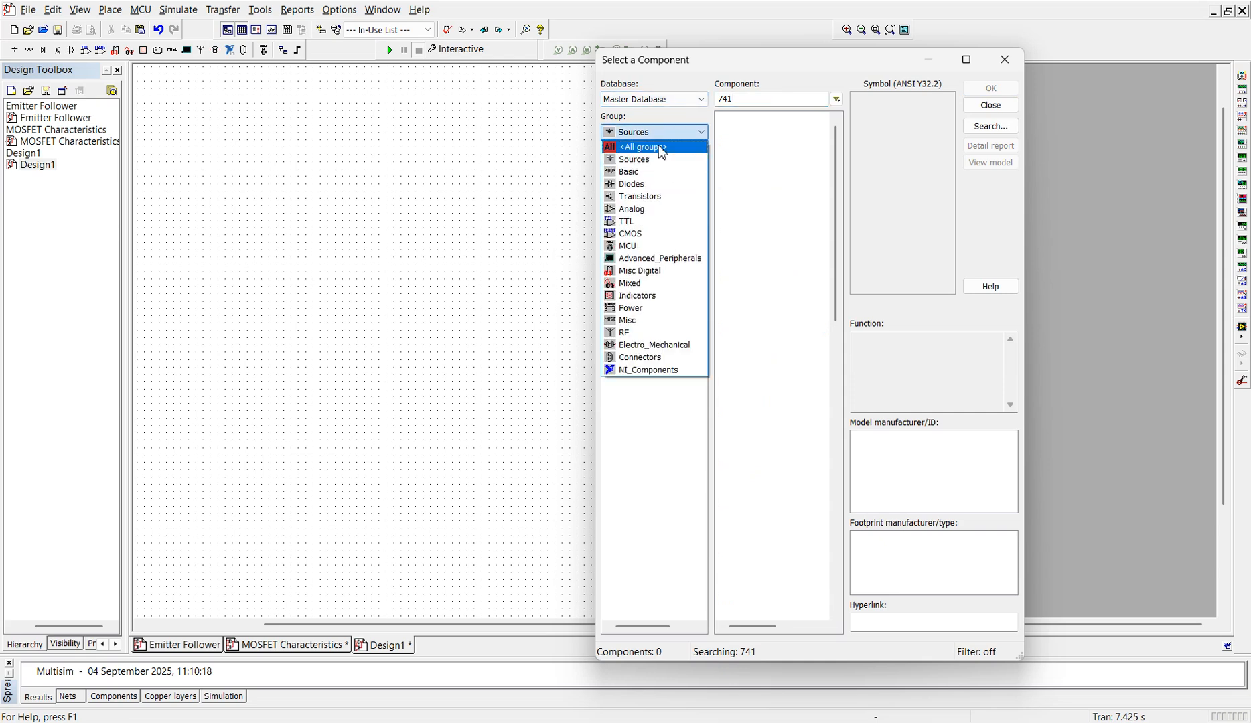
left_click(659, 148)
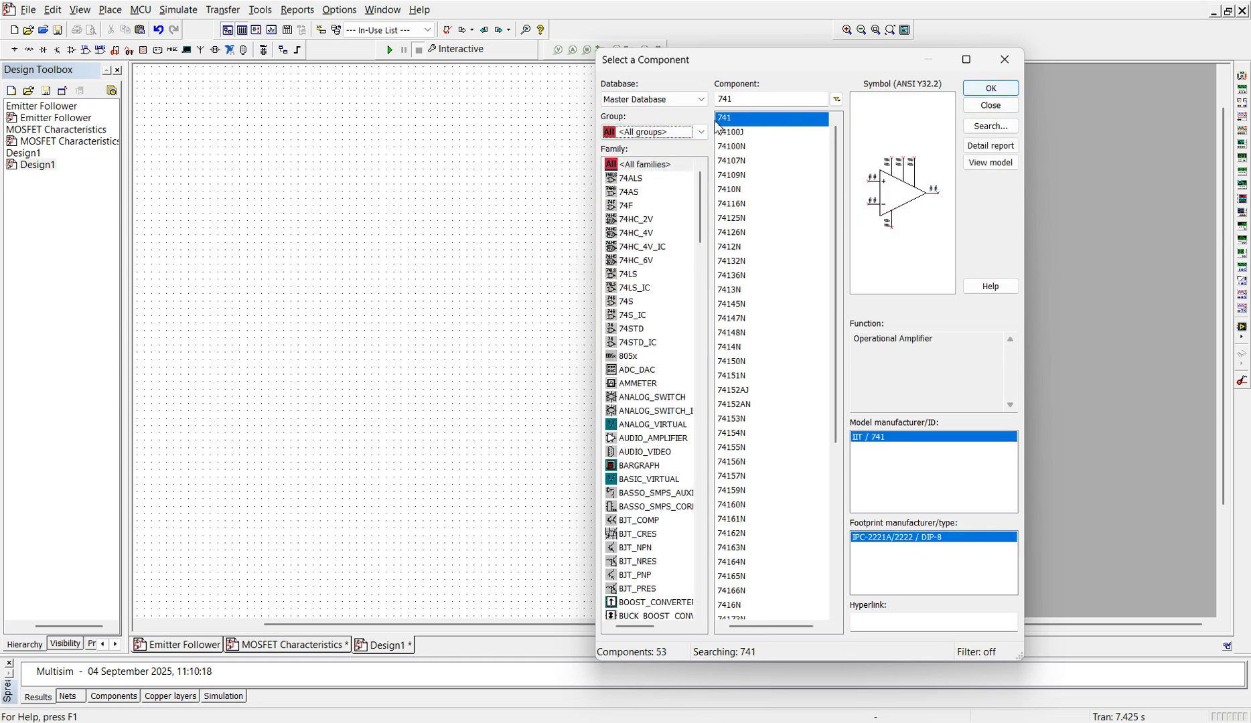
left_click(639, 168)
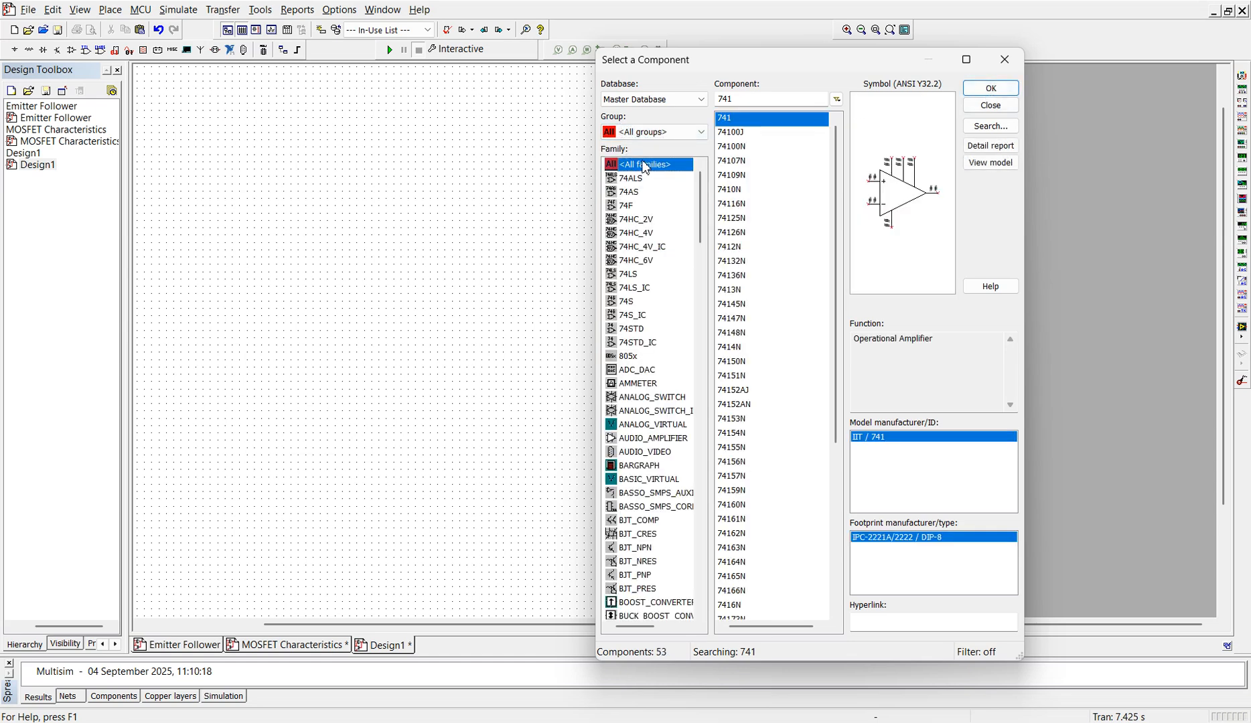
left_click(993, 88)
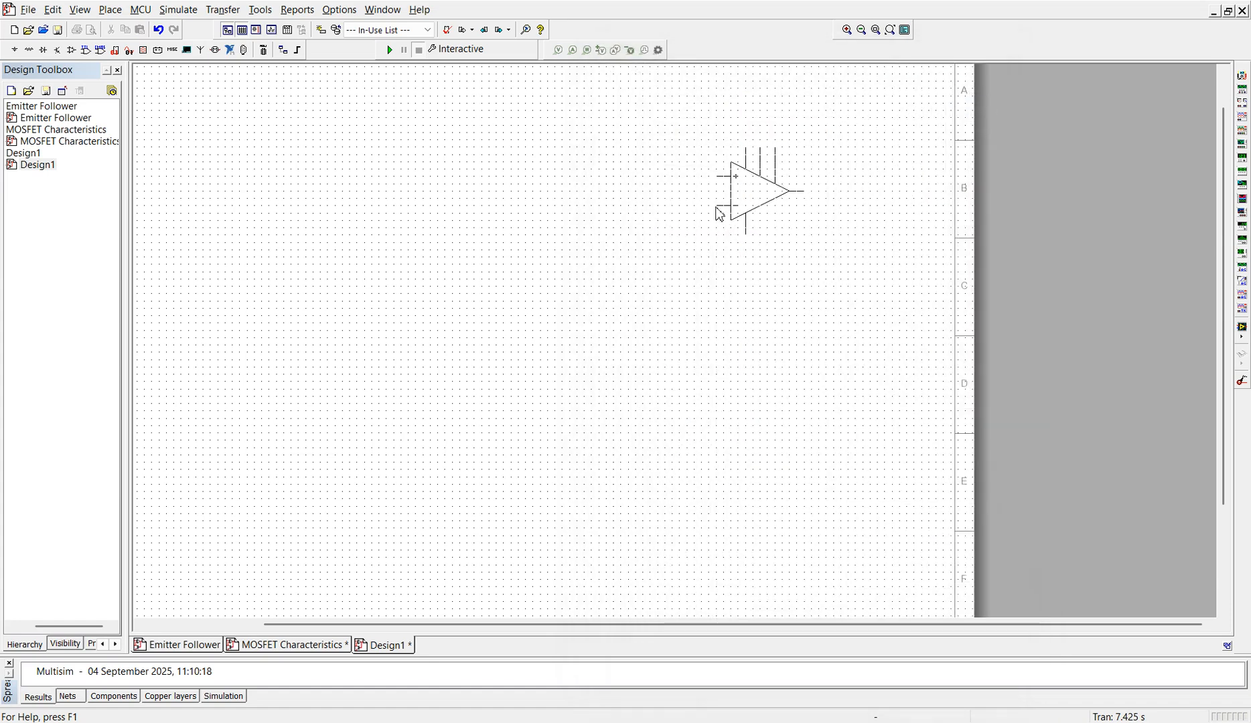
left_click(505, 310)
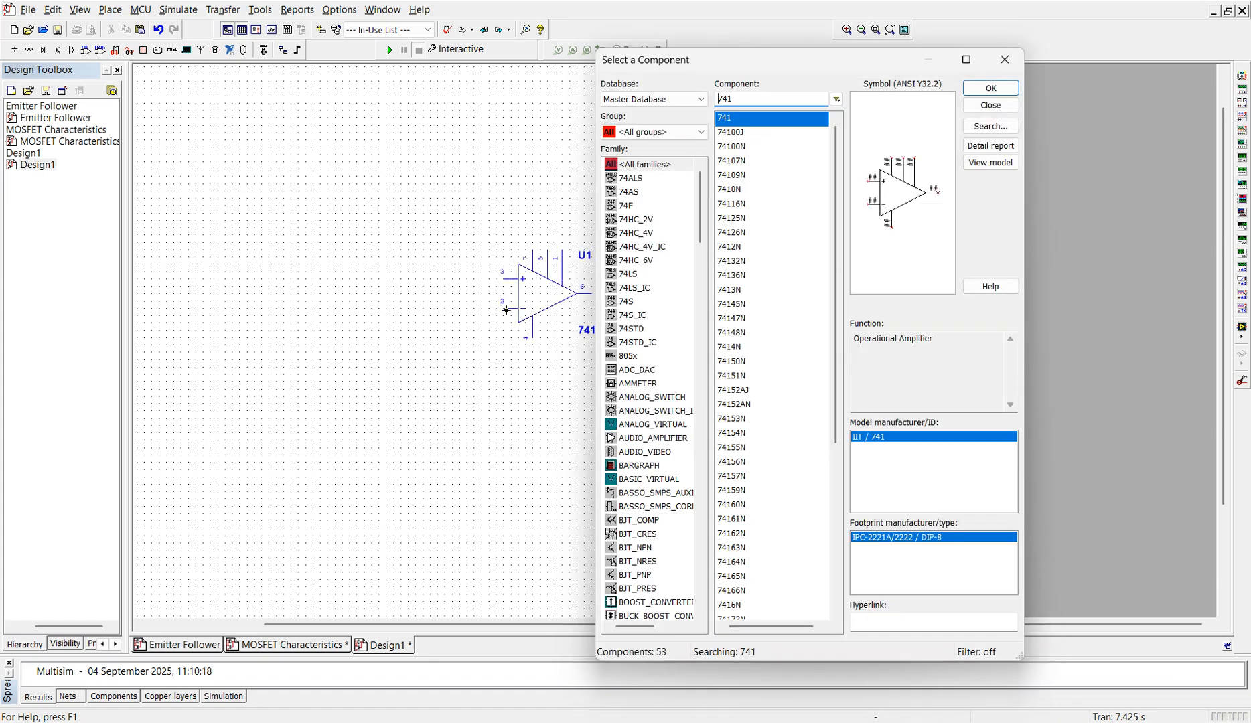
Step: Place four 1 kΩ resistors from the Basic group: two above and beside the op-amp's inputs, two in a row below it
left_click(697, 134)
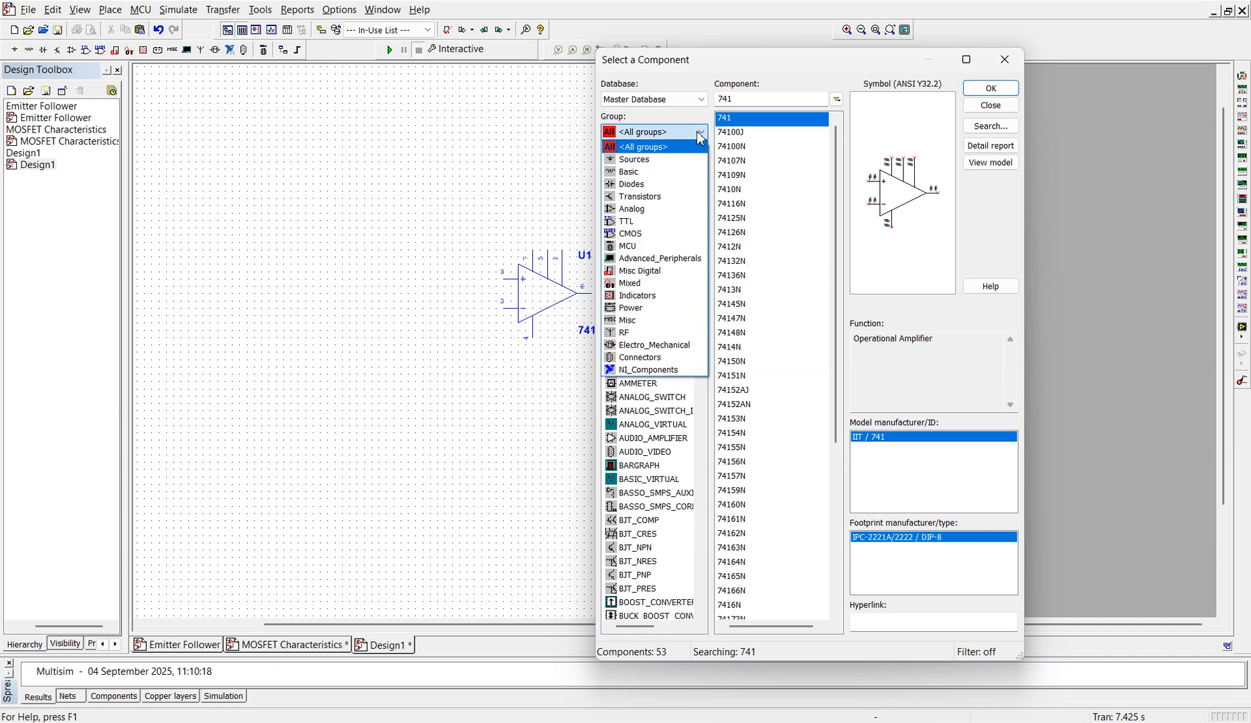
left_click(645, 172)
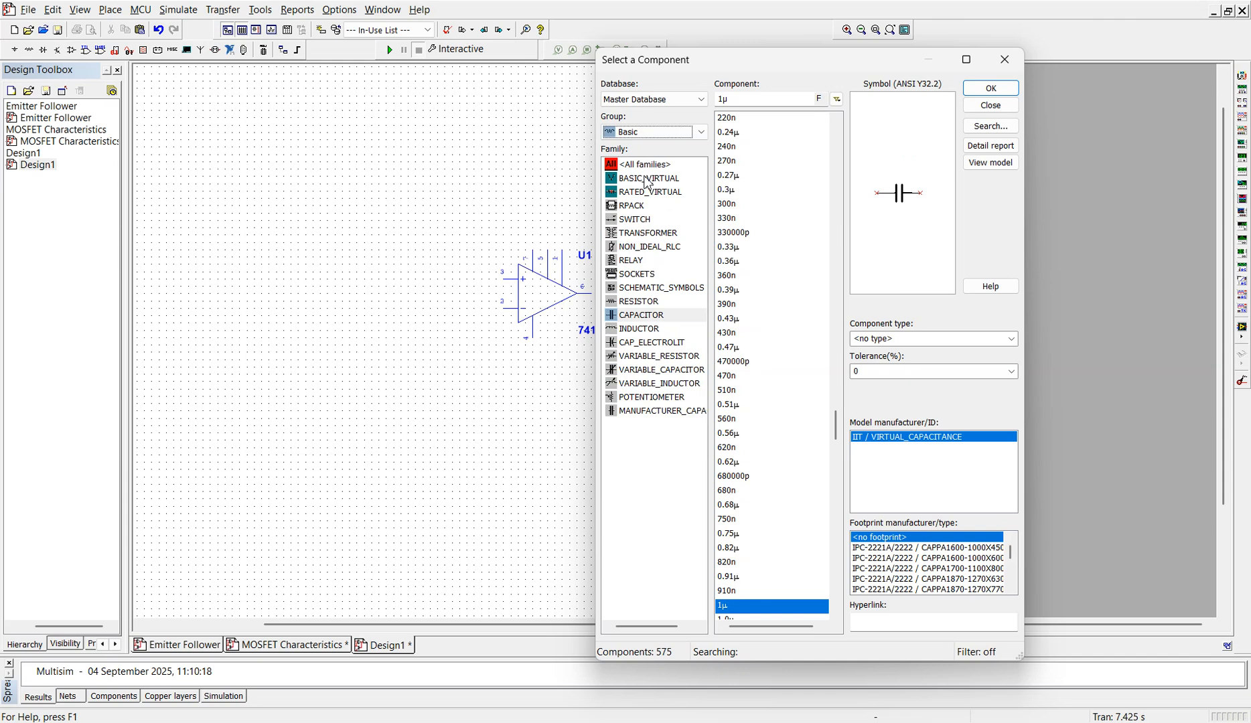
left_click(645, 303)
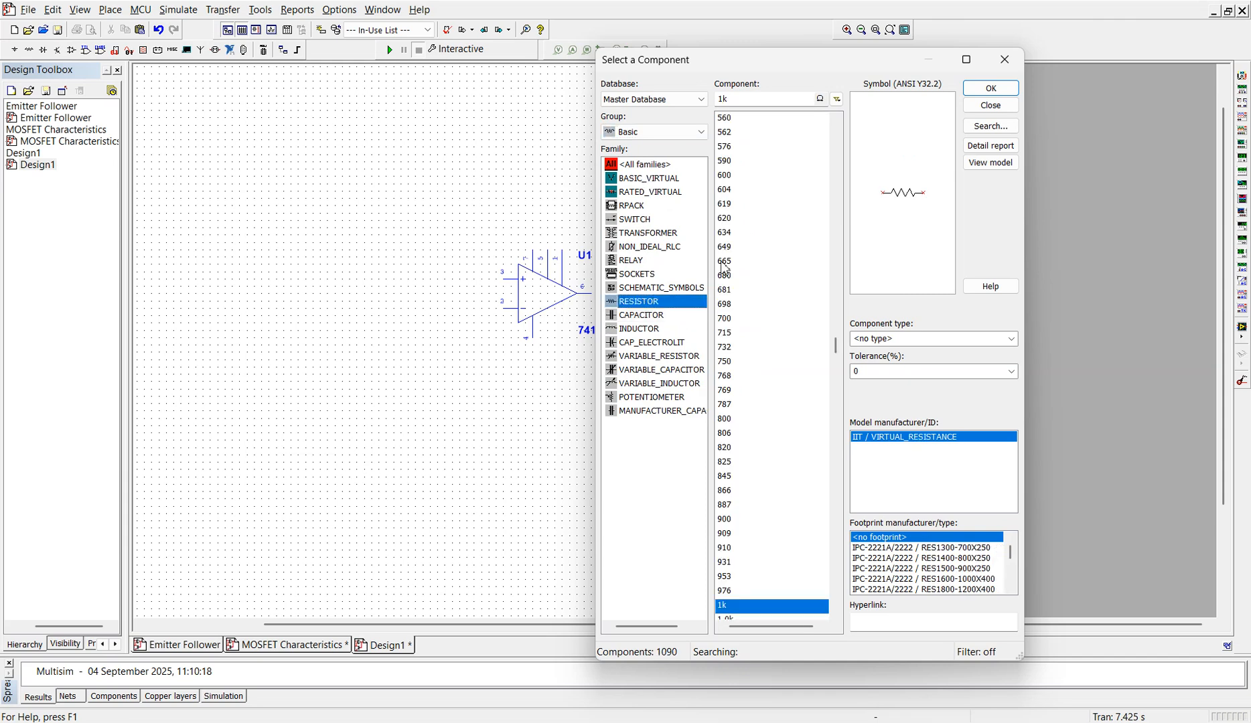
left_click(989, 89)
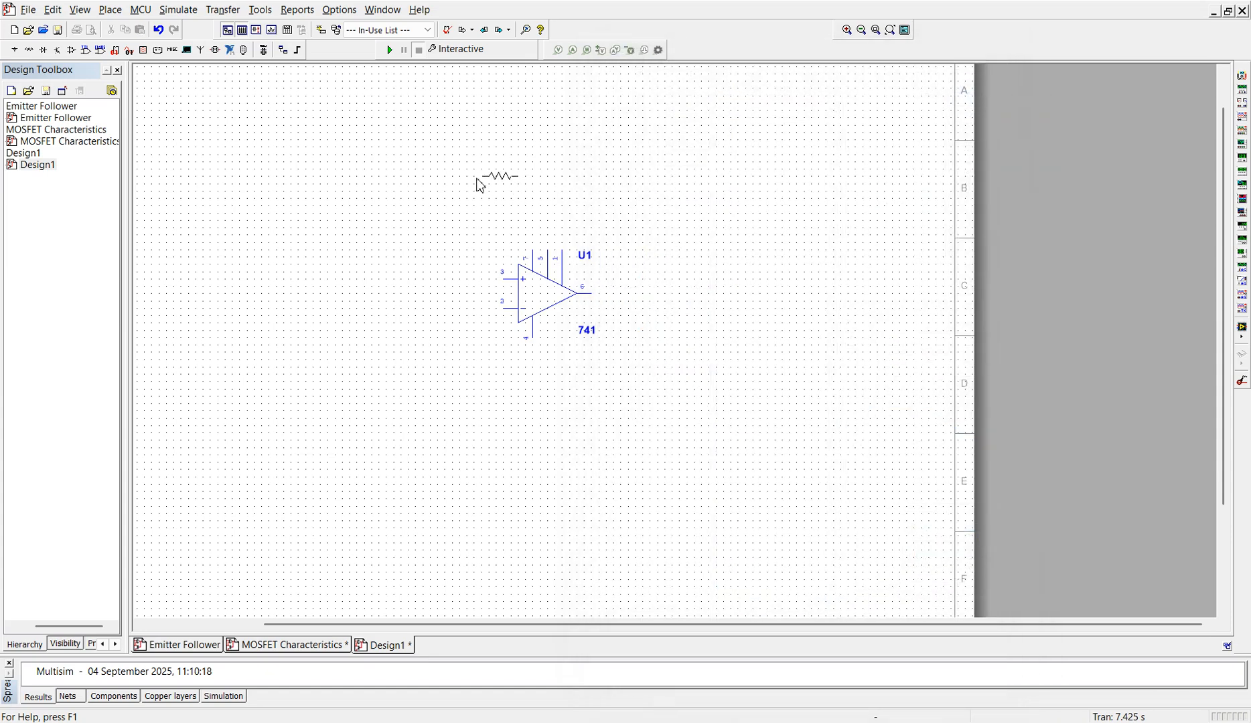
left_click(391, 165)
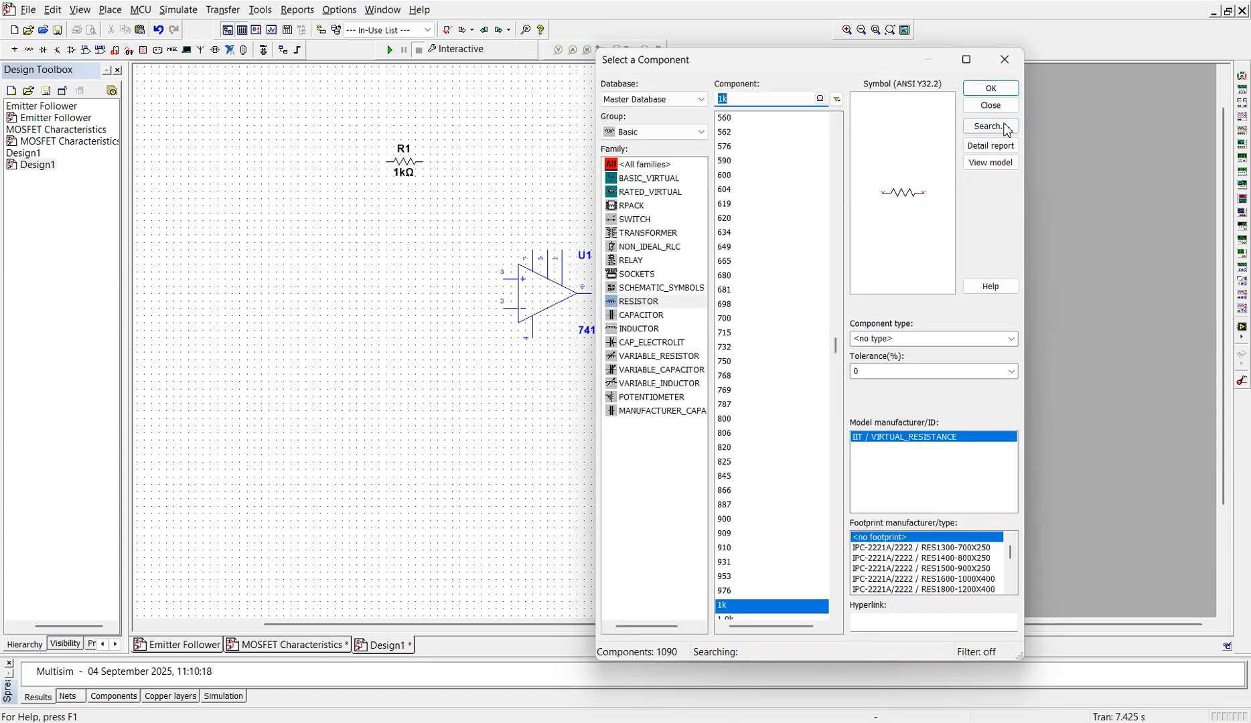
left_click(989, 88)
left_click(307, 280)
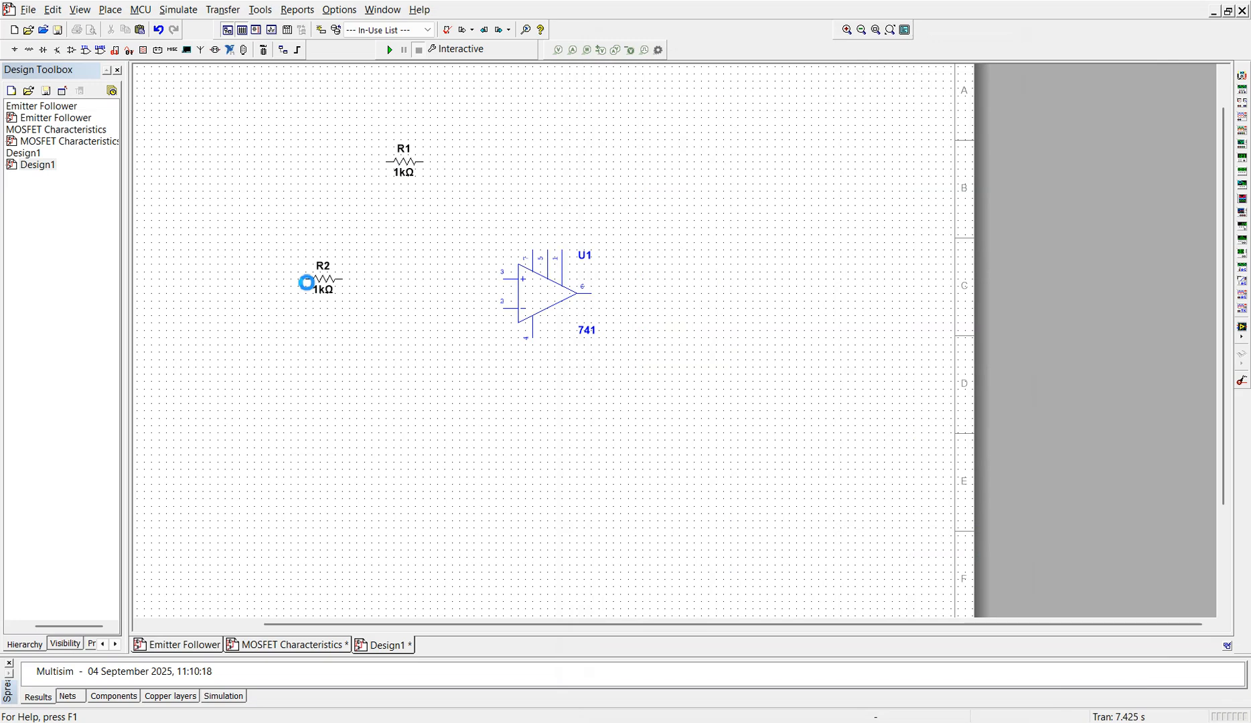
left_click(978, 93)
left_click(431, 448)
left_click(991, 88)
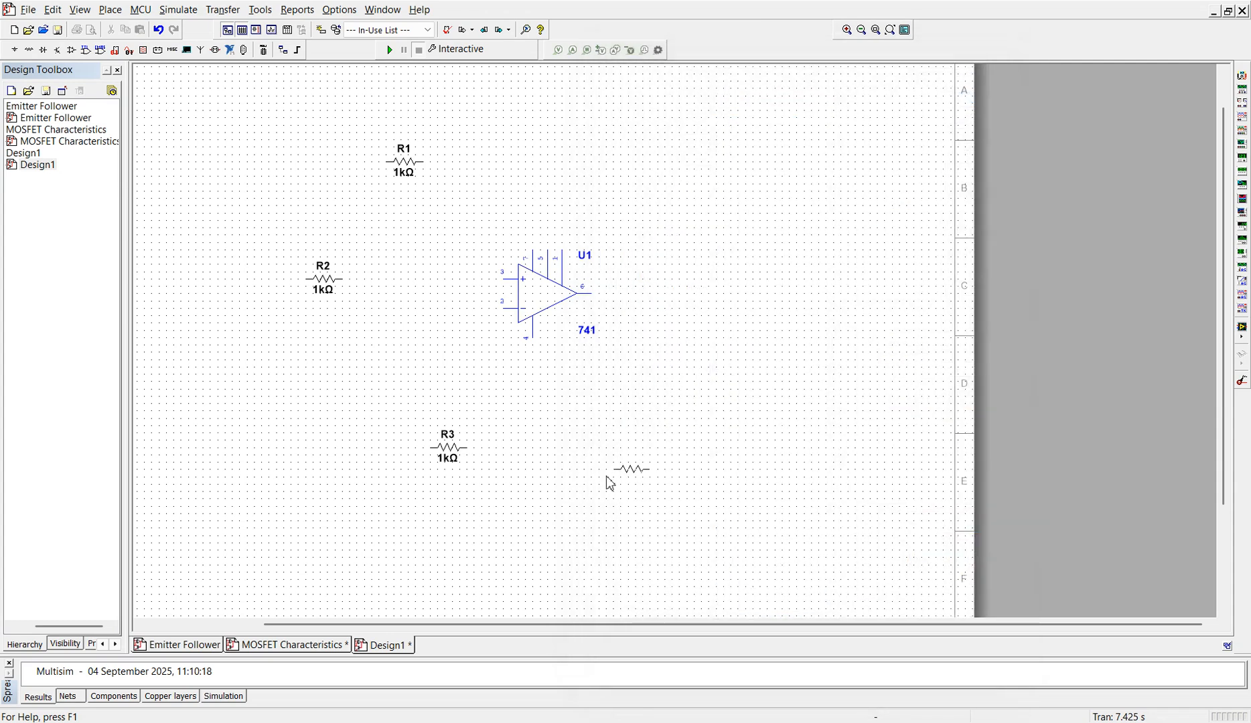
left_click(582, 447)
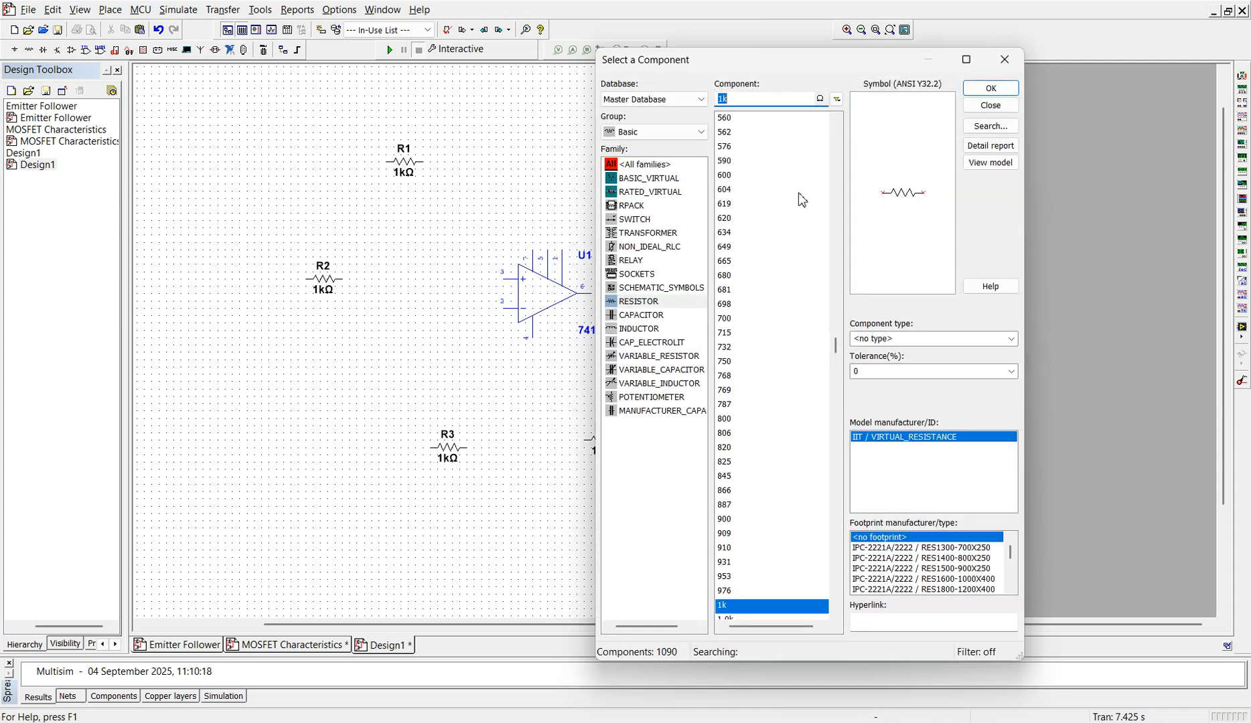
Step: Place three 1 µF capacitors in a row between the op-amp and the two lower resistors
left_click(644, 315)
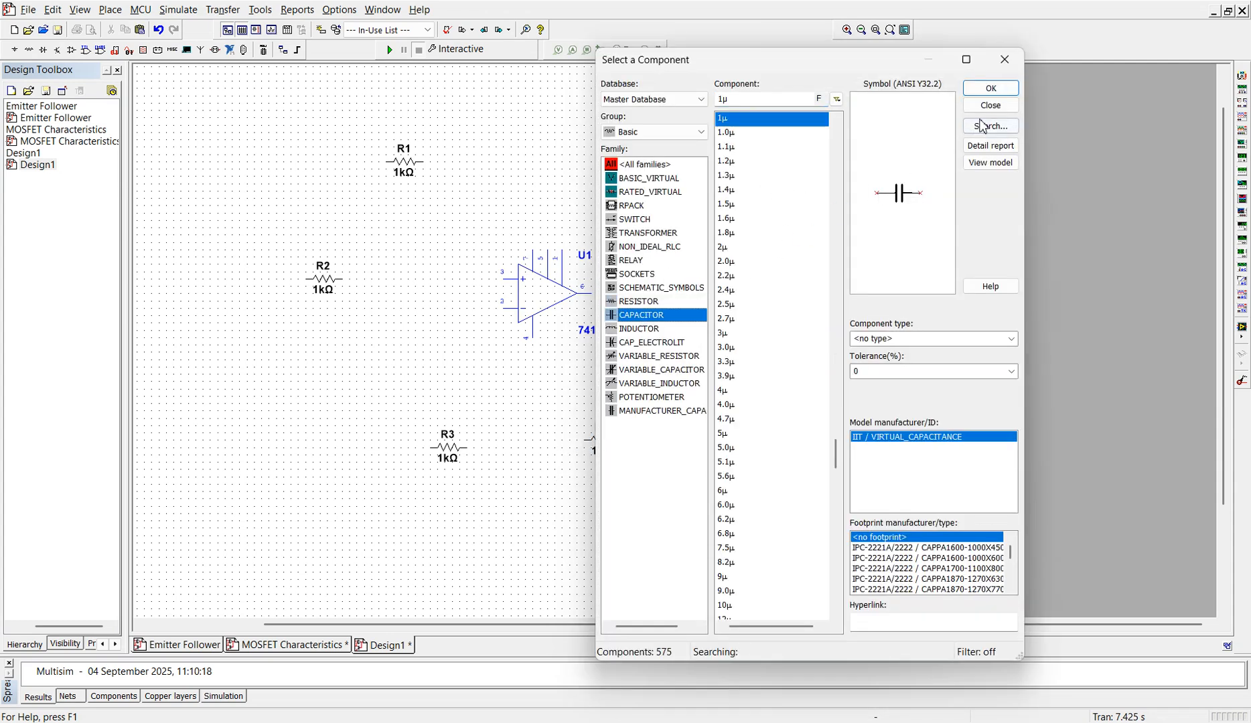
left_click(991, 88)
left_click(381, 390)
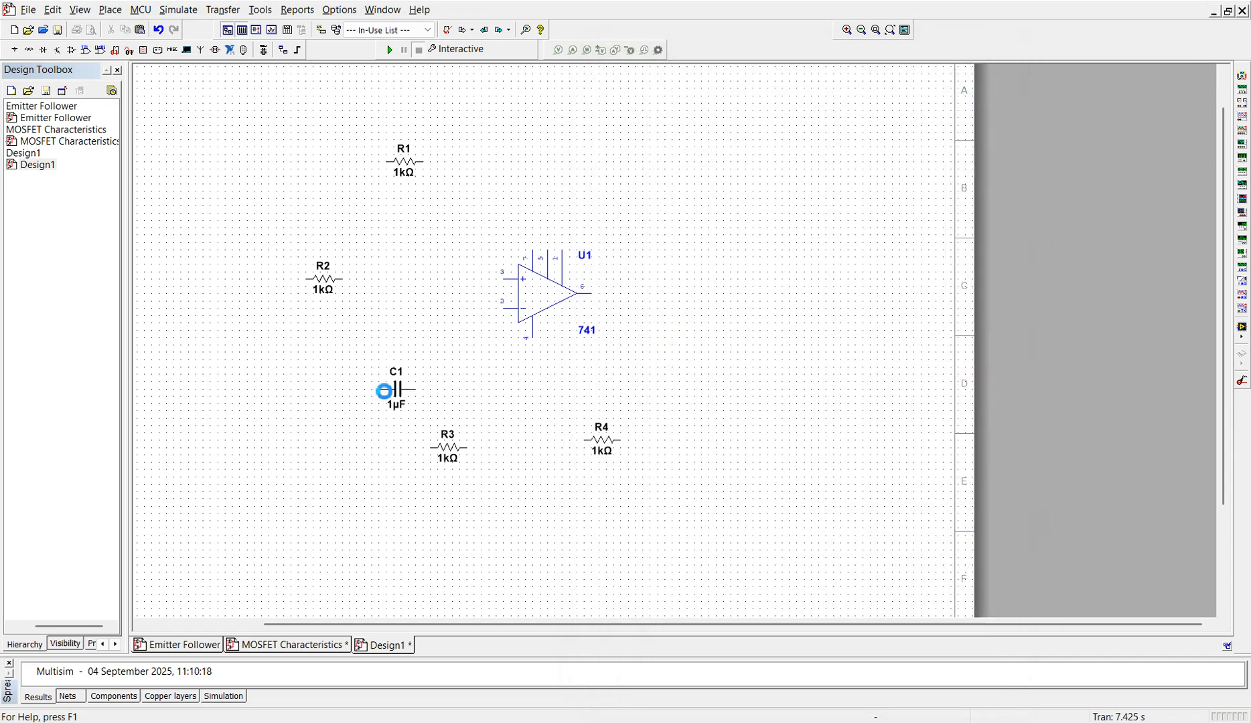
left_click(979, 92)
left_click(492, 390)
left_click(979, 92)
left_click(588, 397)
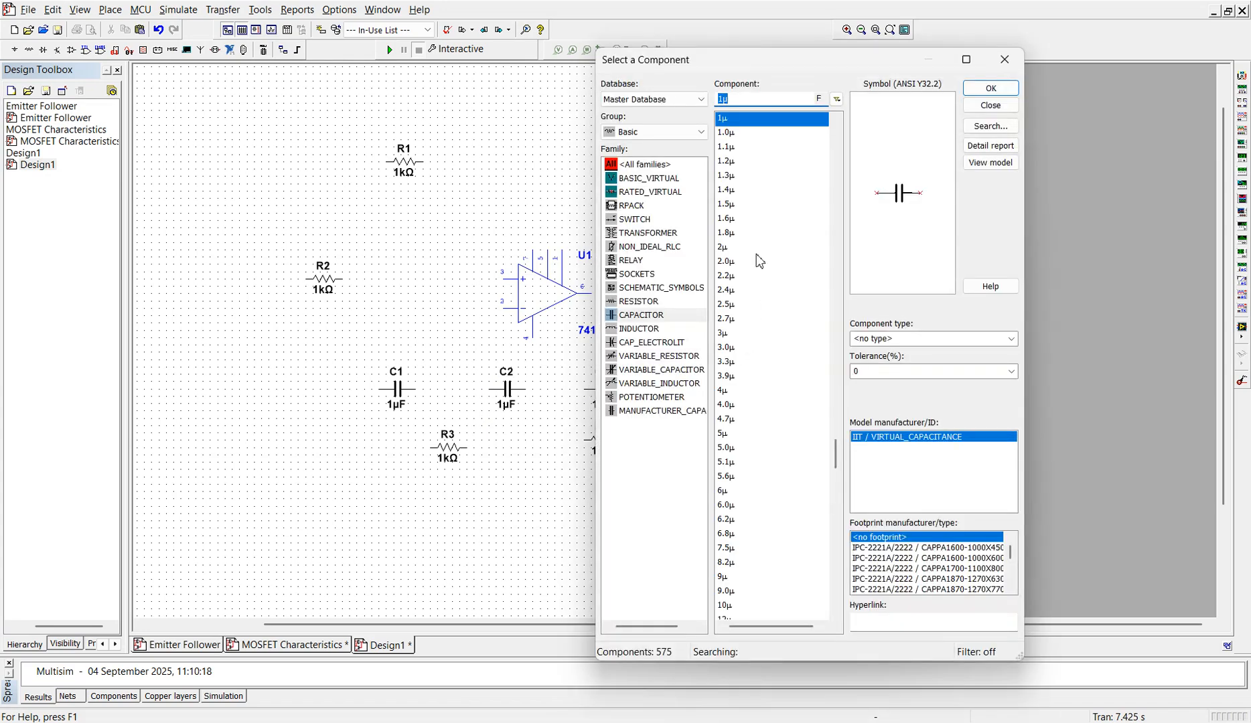
Step: Place a VCC supply from the Sources group's POWER_SOURCES family above the op-amp
left_click(701, 131)
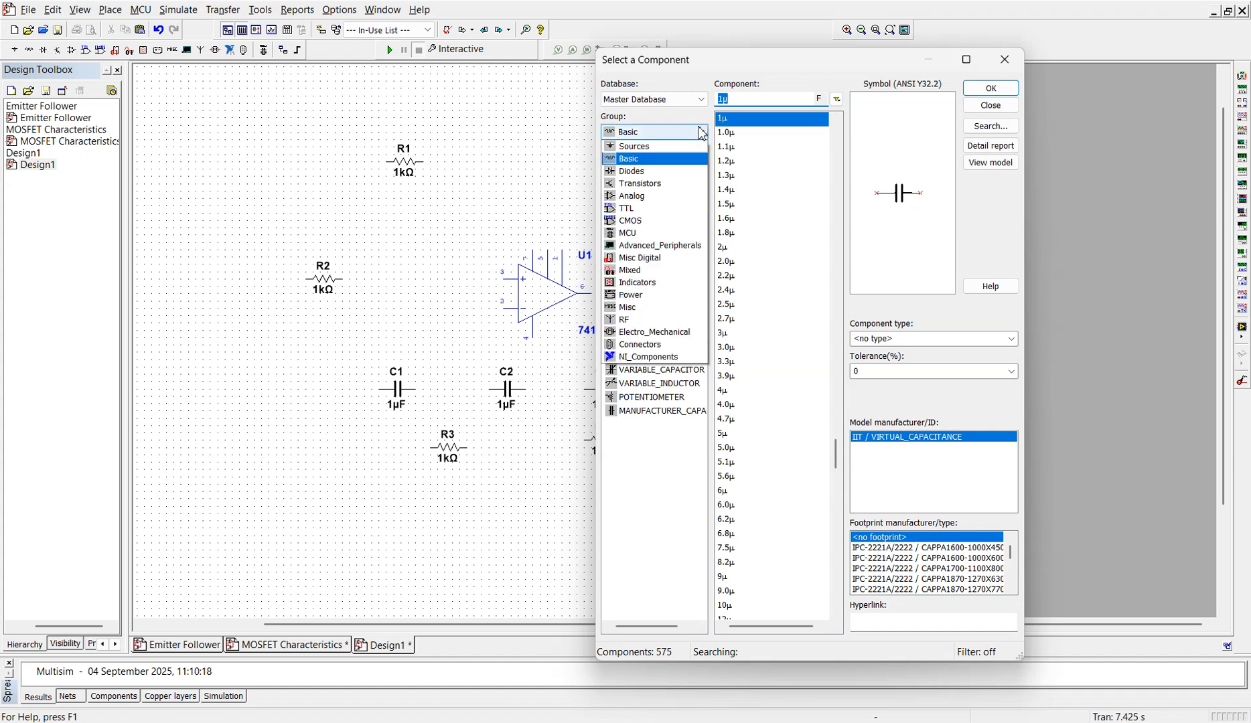
left_click(657, 159)
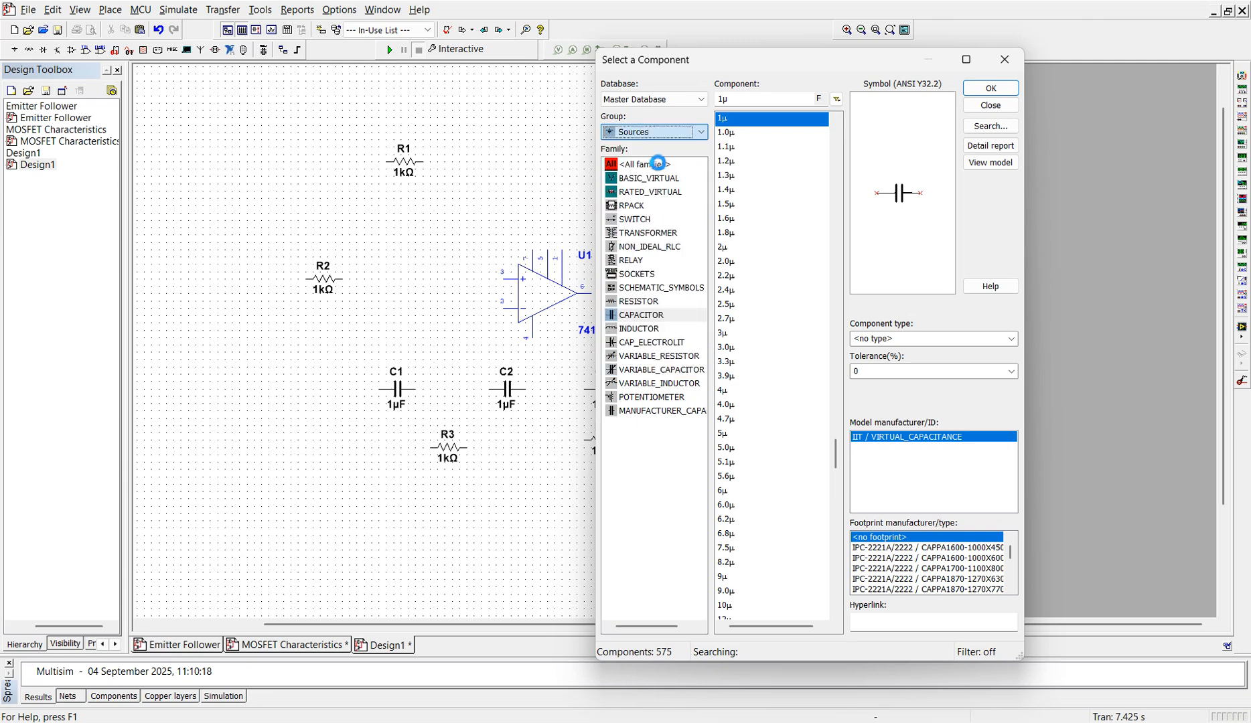
left_click(667, 179)
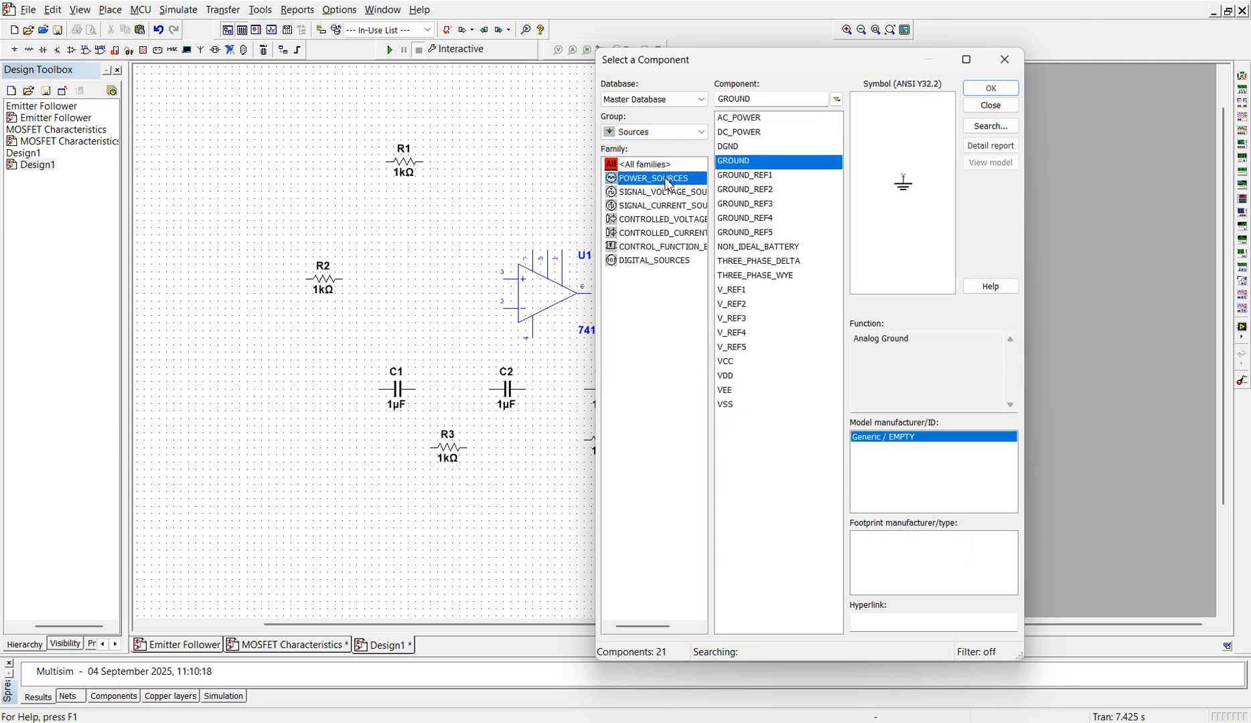
left_click(730, 361)
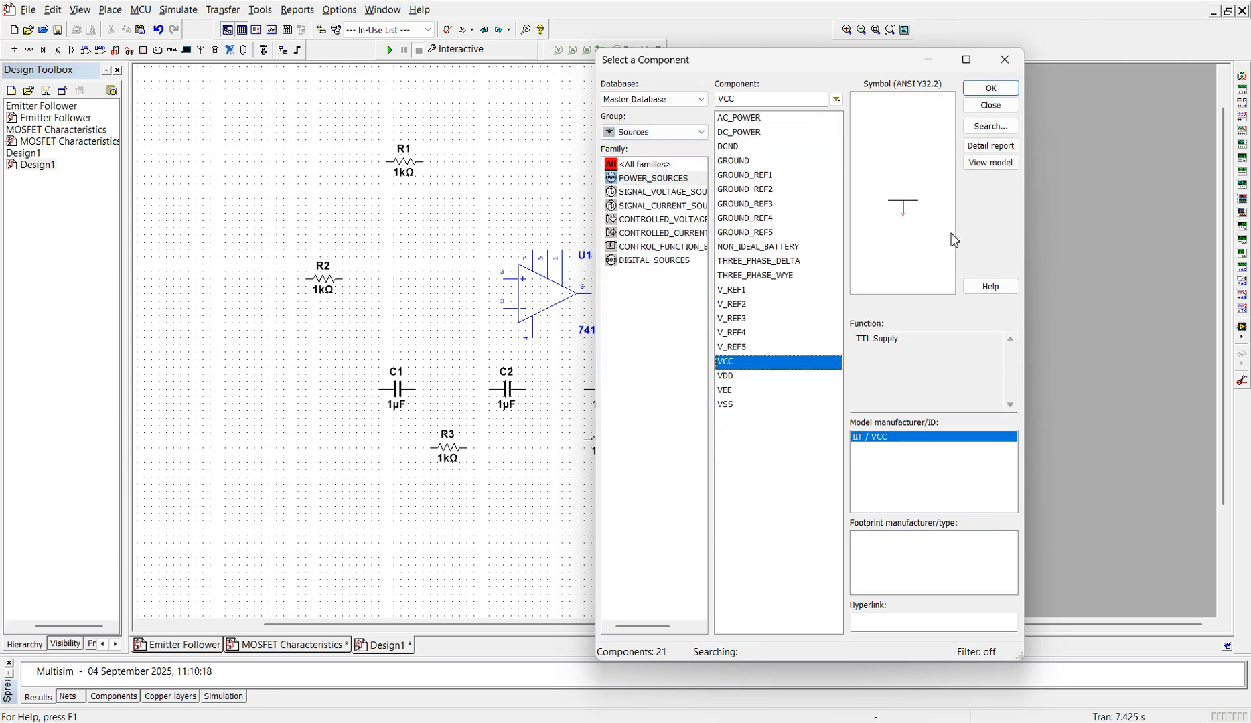
left_click(992, 90)
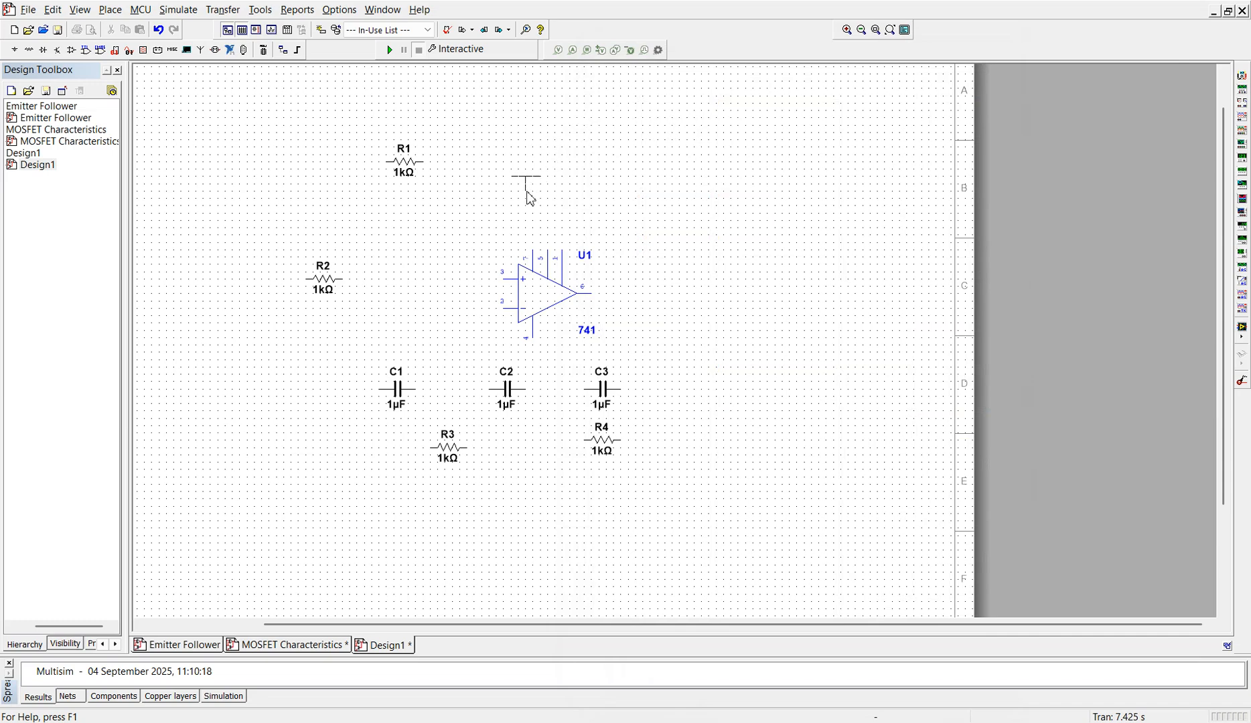
left_click(527, 196)
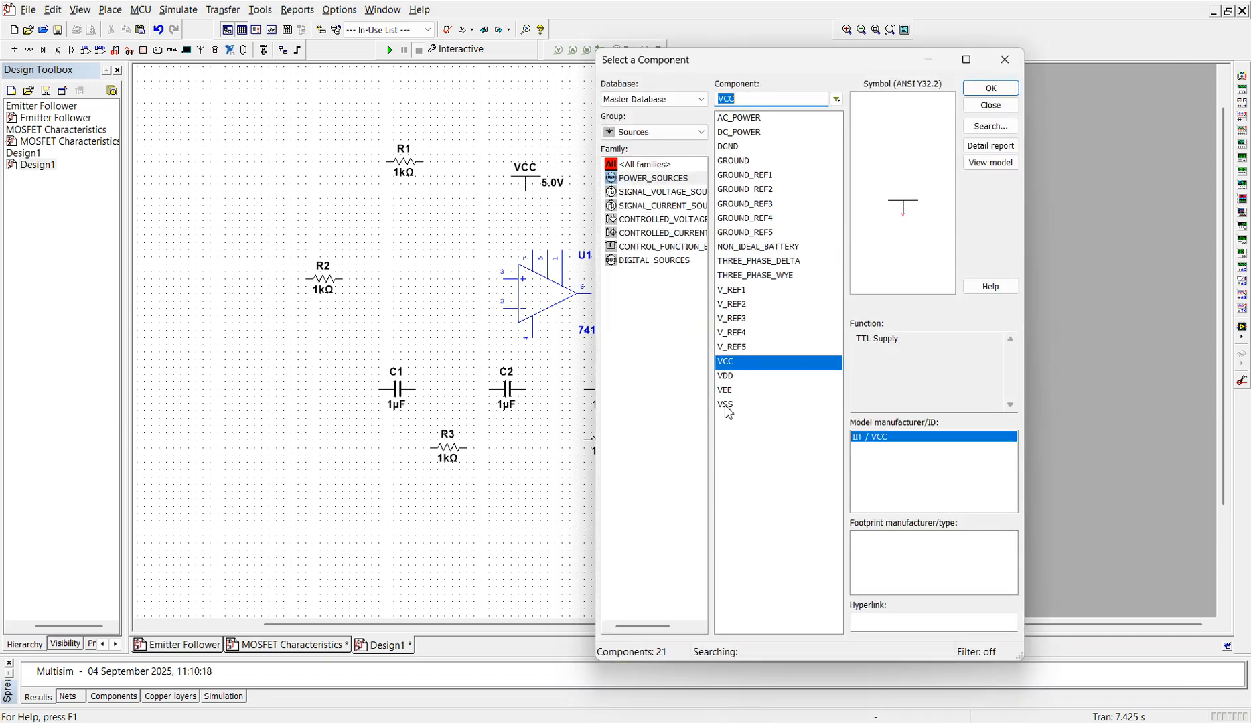
Step: Place a VEE supply directly below the op-amp's pin 4
left_click(727, 395)
left_click(990, 89)
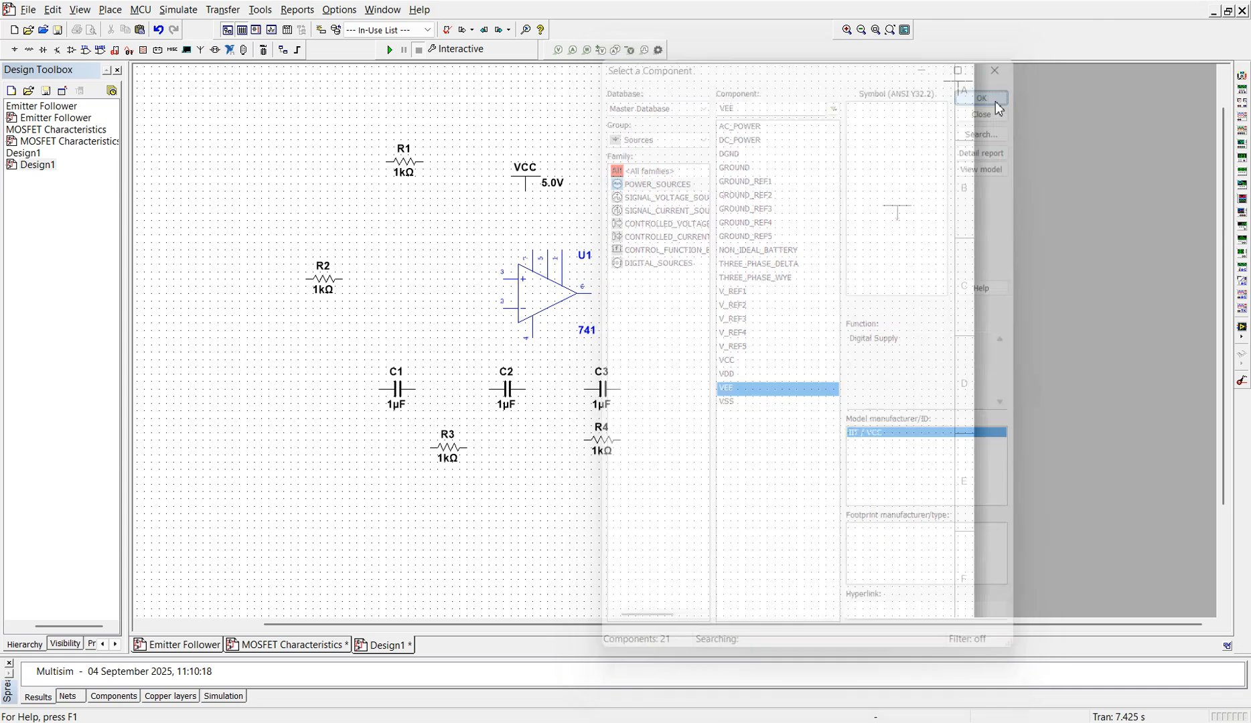
left_click(535, 381)
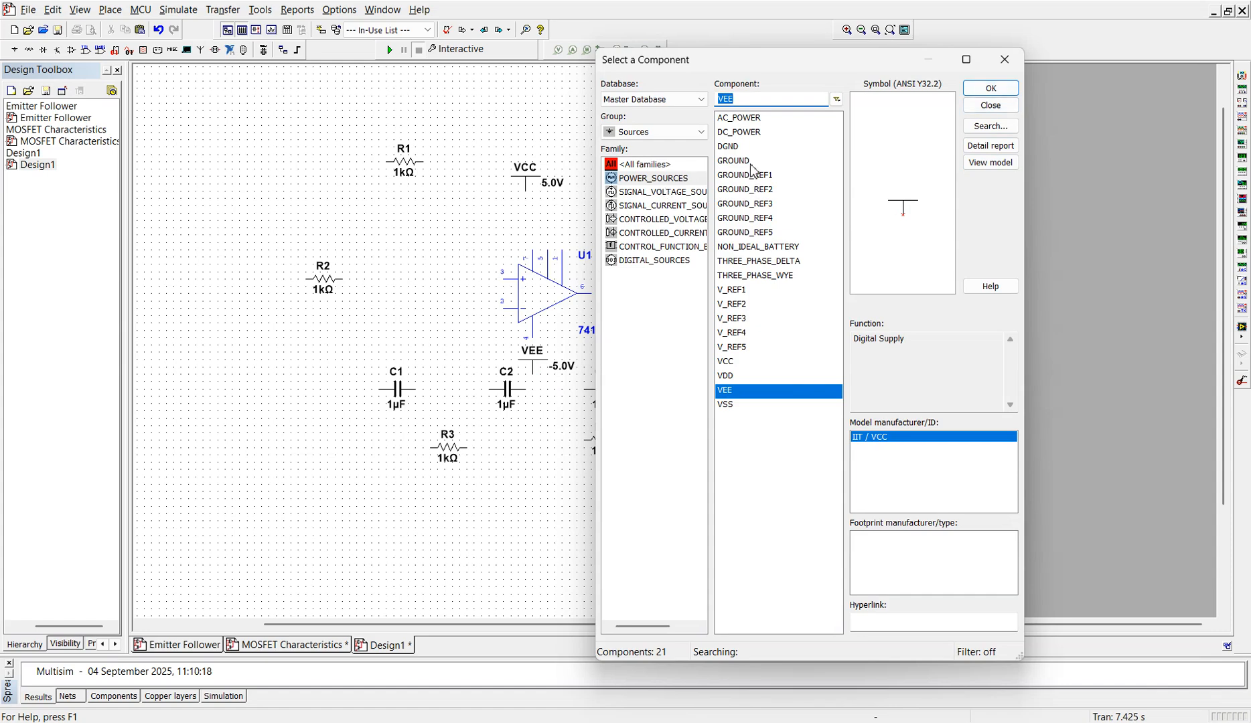
Step: Place two GROUND symbols, one below the lower resistors and one in the free area to the right of the op-amp
left_click(730, 164)
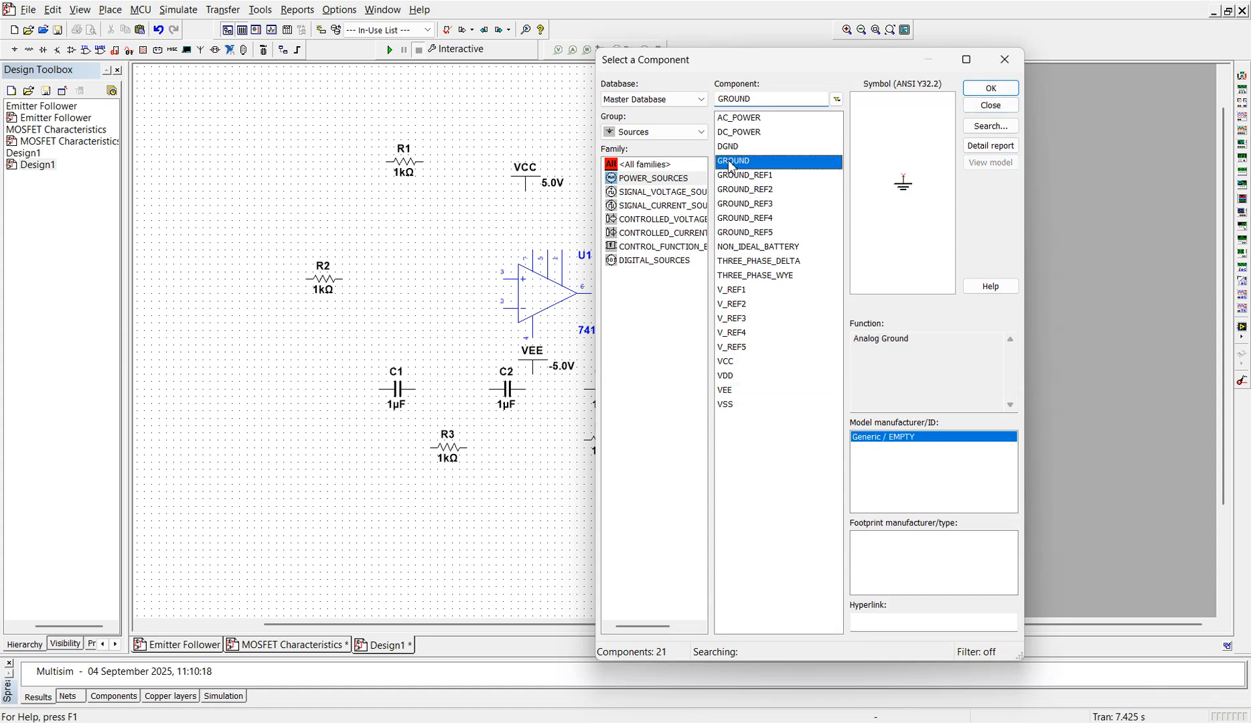
left_click(990, 88)
left_click(509, 513)
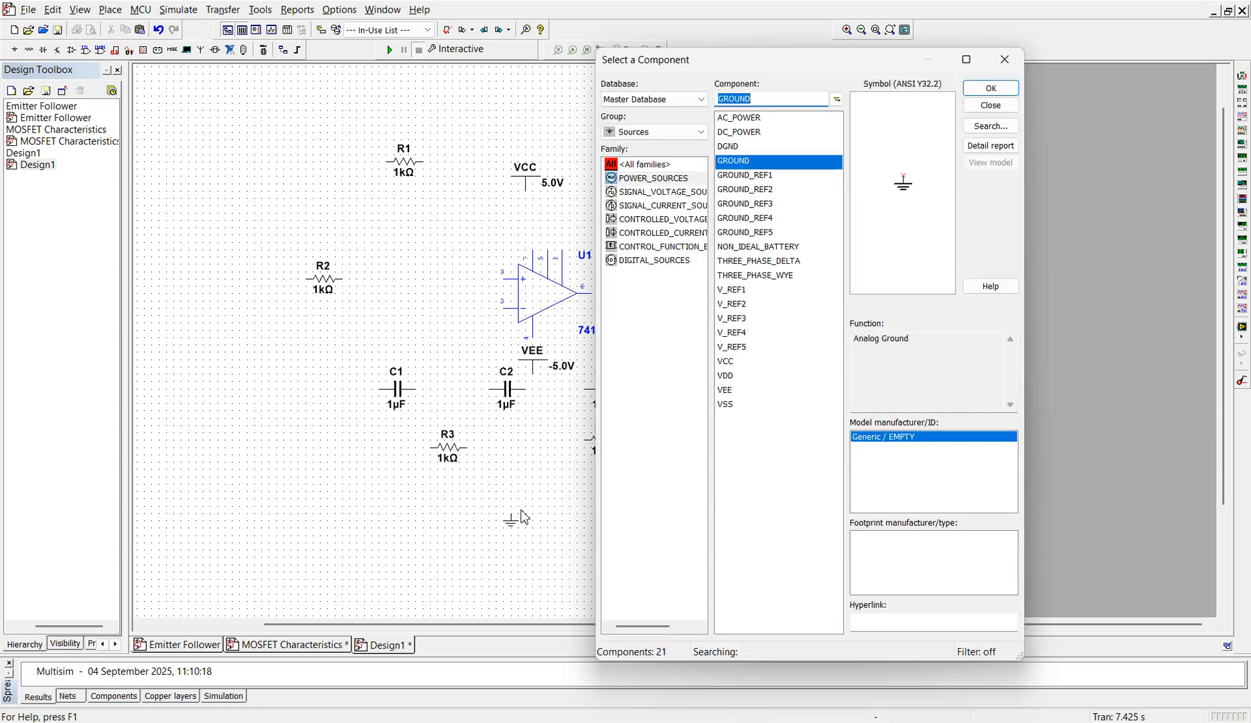
left_click(1000, 92)
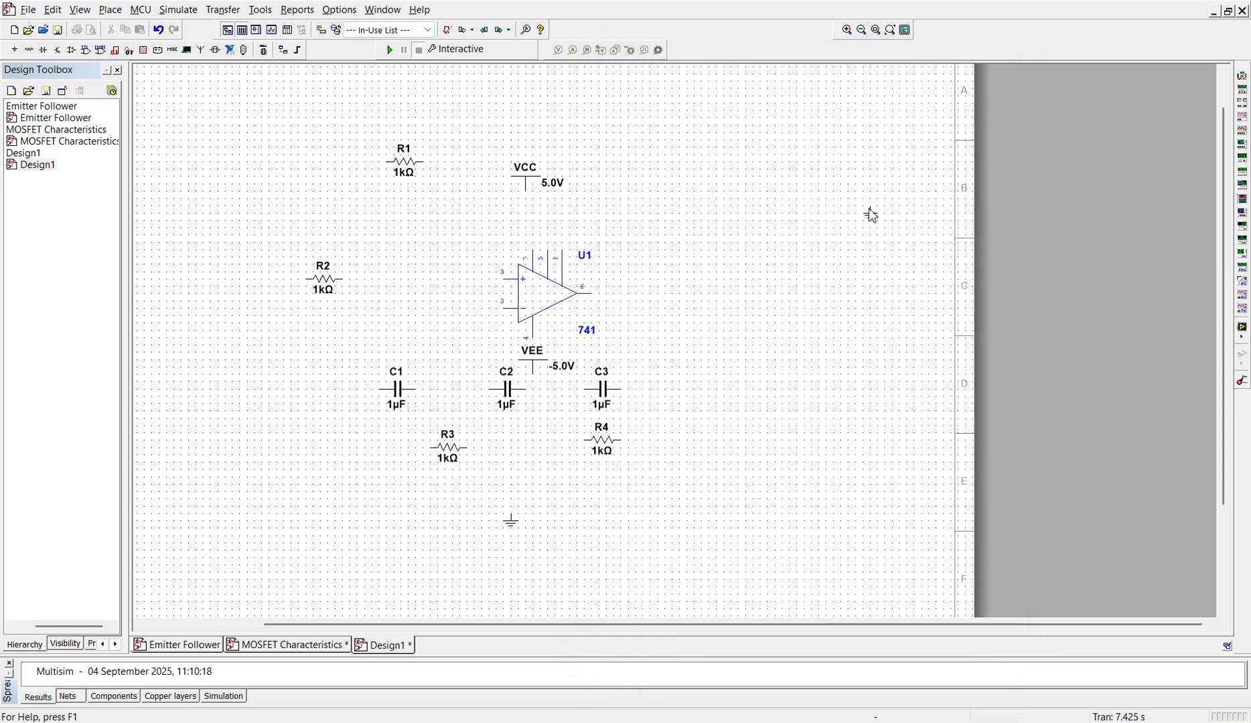
left_click(841, 241)
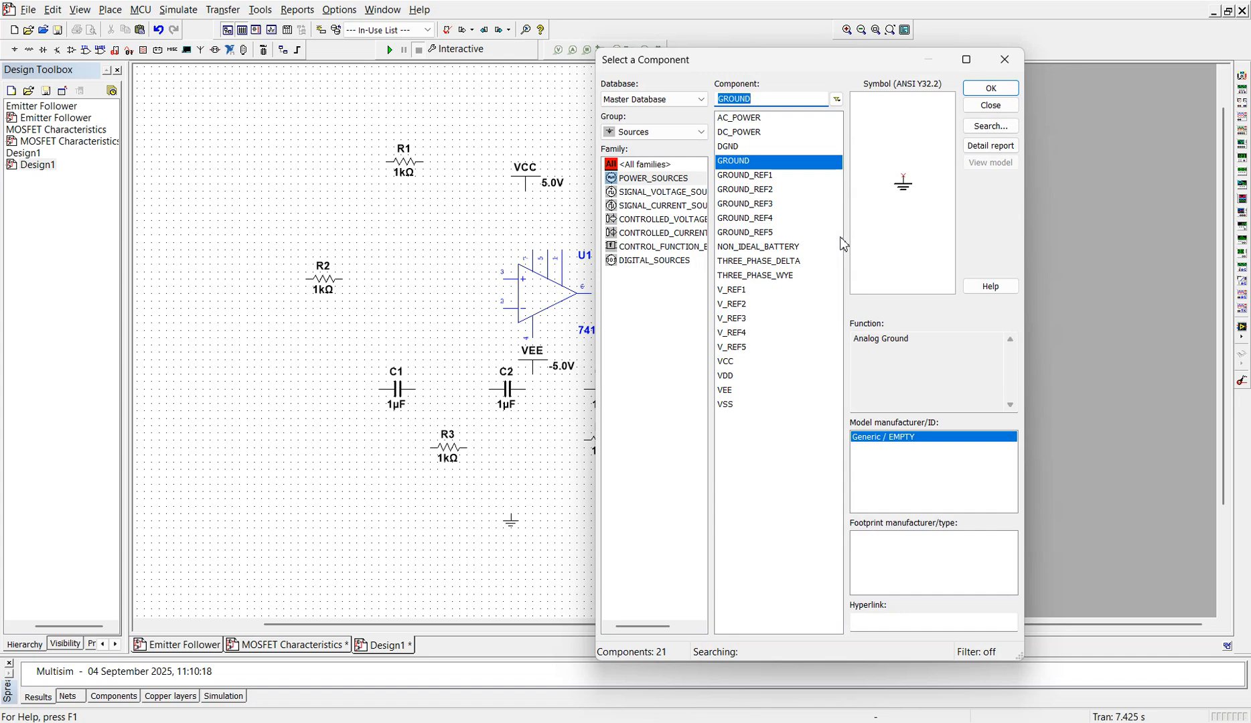
left_click(1003, 90)
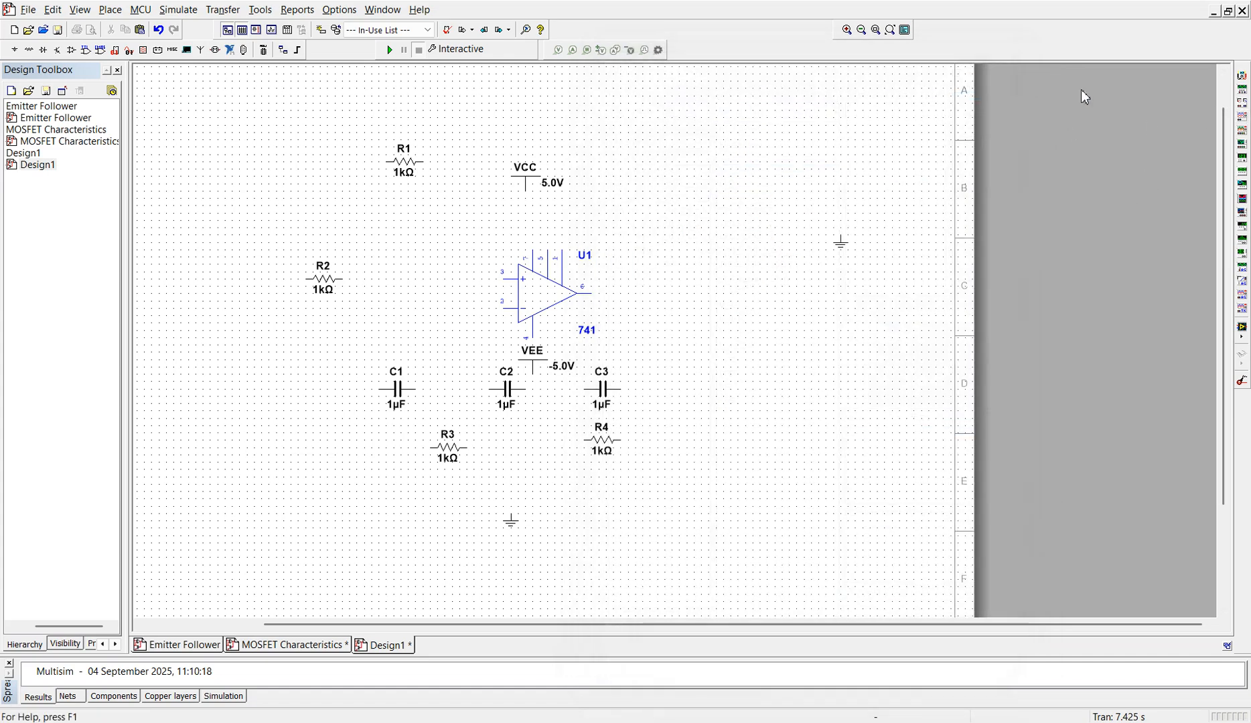
Step: Place an oscilloscope instrument above the ground symbol to the right of the op-amp
left_click(1241, 129)
left_click(764, 190)
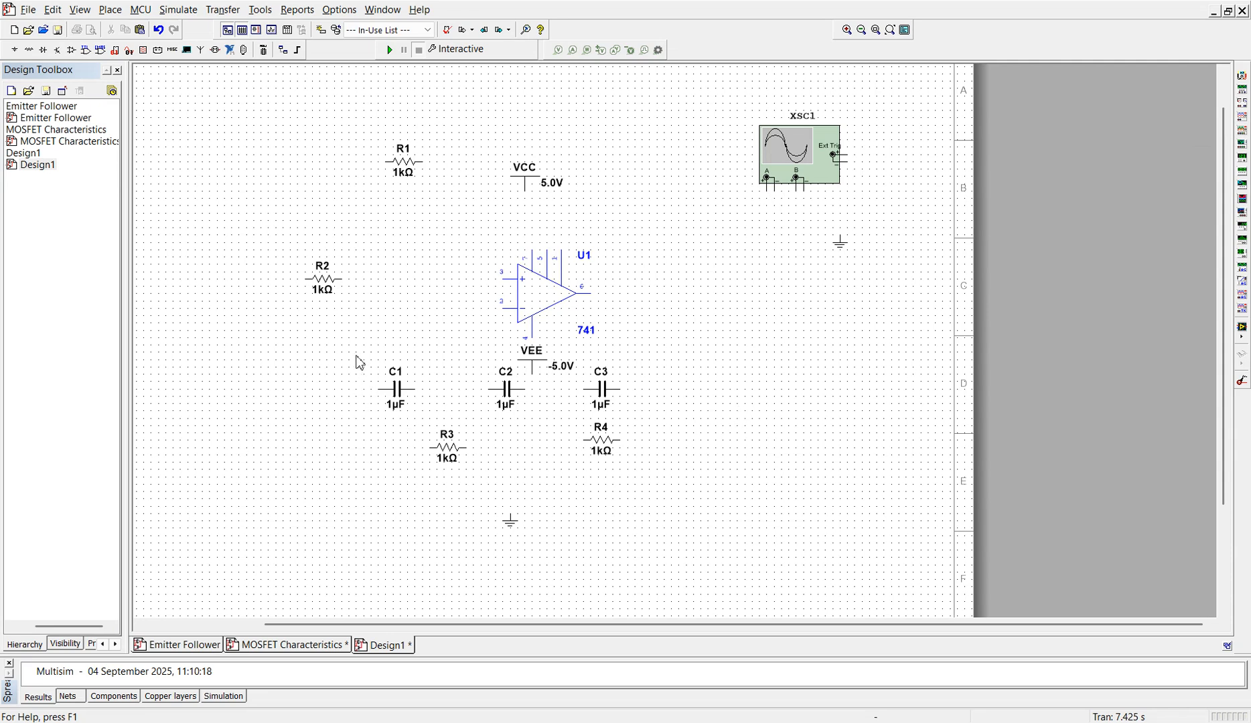
Step: Move the three capacitors, R3, R4 and the VEE supply together slightly down, away from the op-amp
left_click_drag(348, 372, 634, 469)
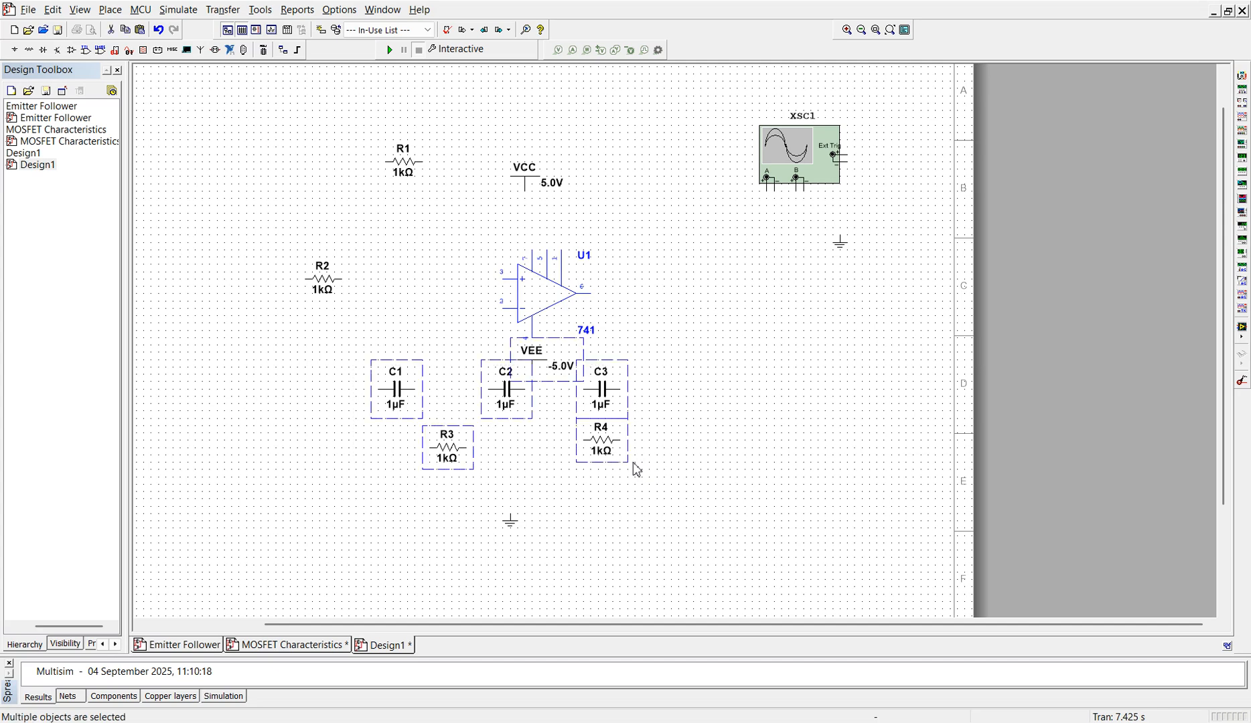
key("Down")
key("Down")
key("Down")
key("Down")
left_click(777, 474)
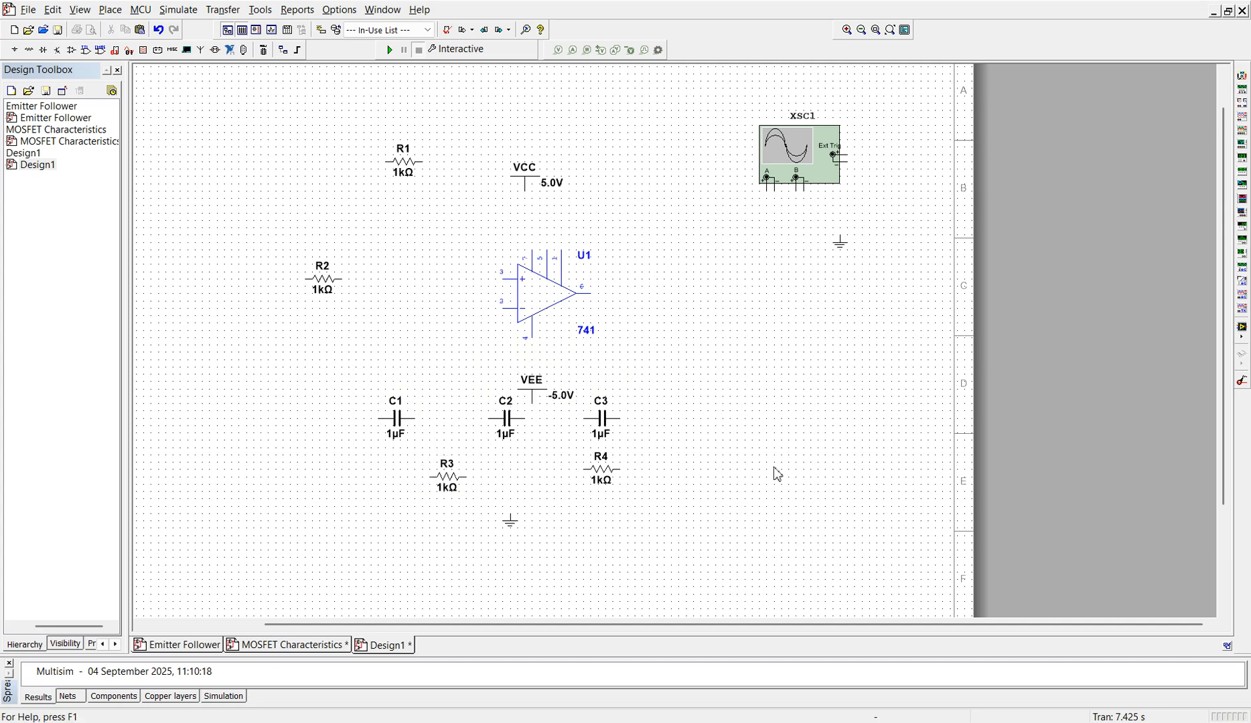
Step: Move the VEE supply back up beneath the op-amp's pin 4 and rotate it by 180 degrees
left_click(544, 400)
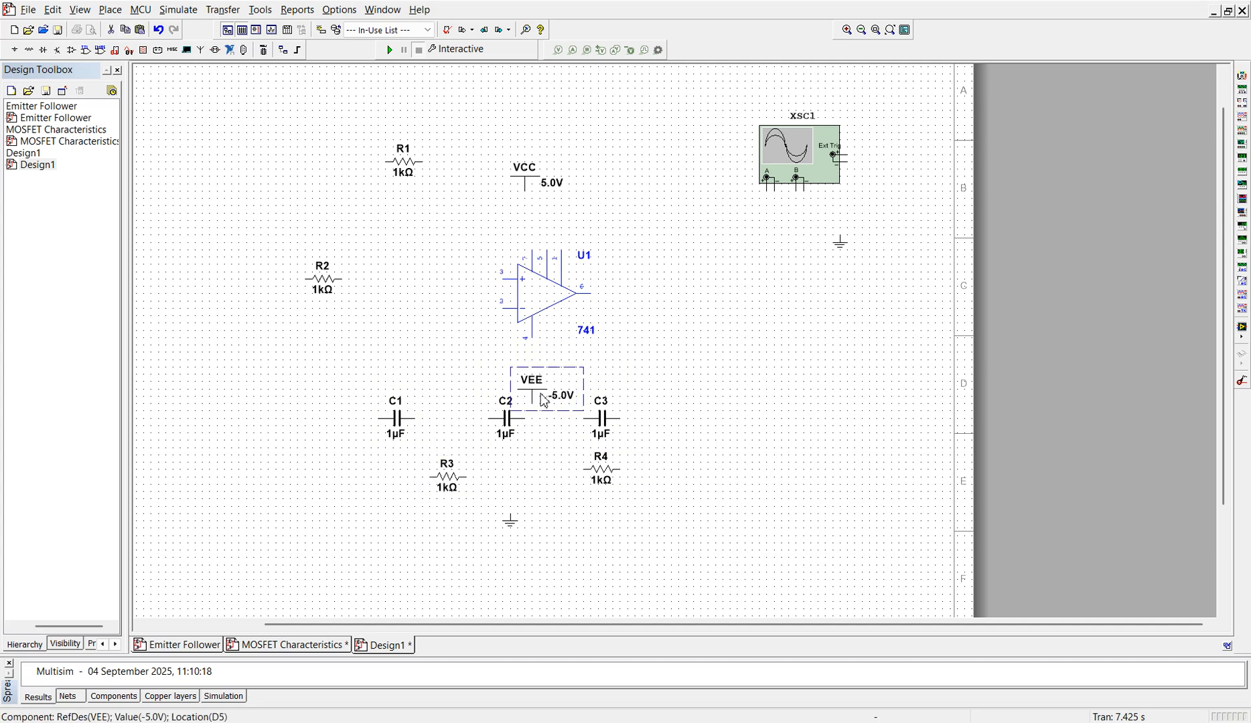
key("Up")
key("Up")
key("Up")
key("Up")
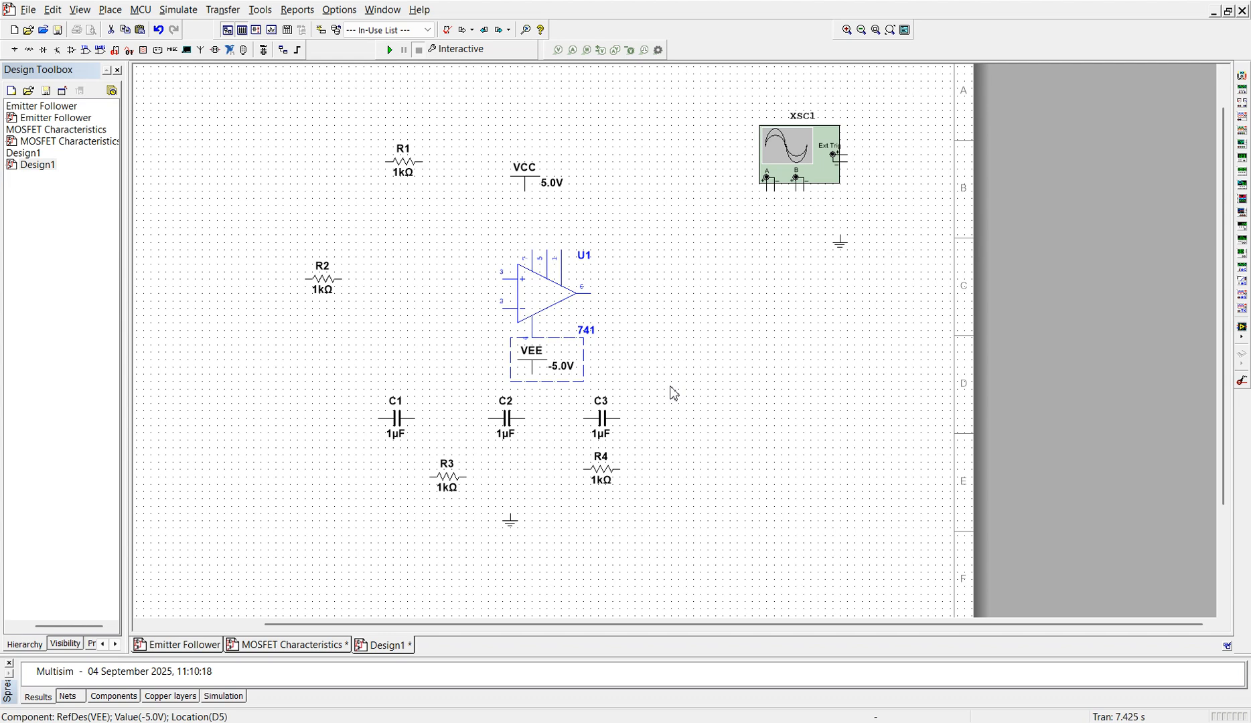
key("ctrl+r")
key("ctrl+r")
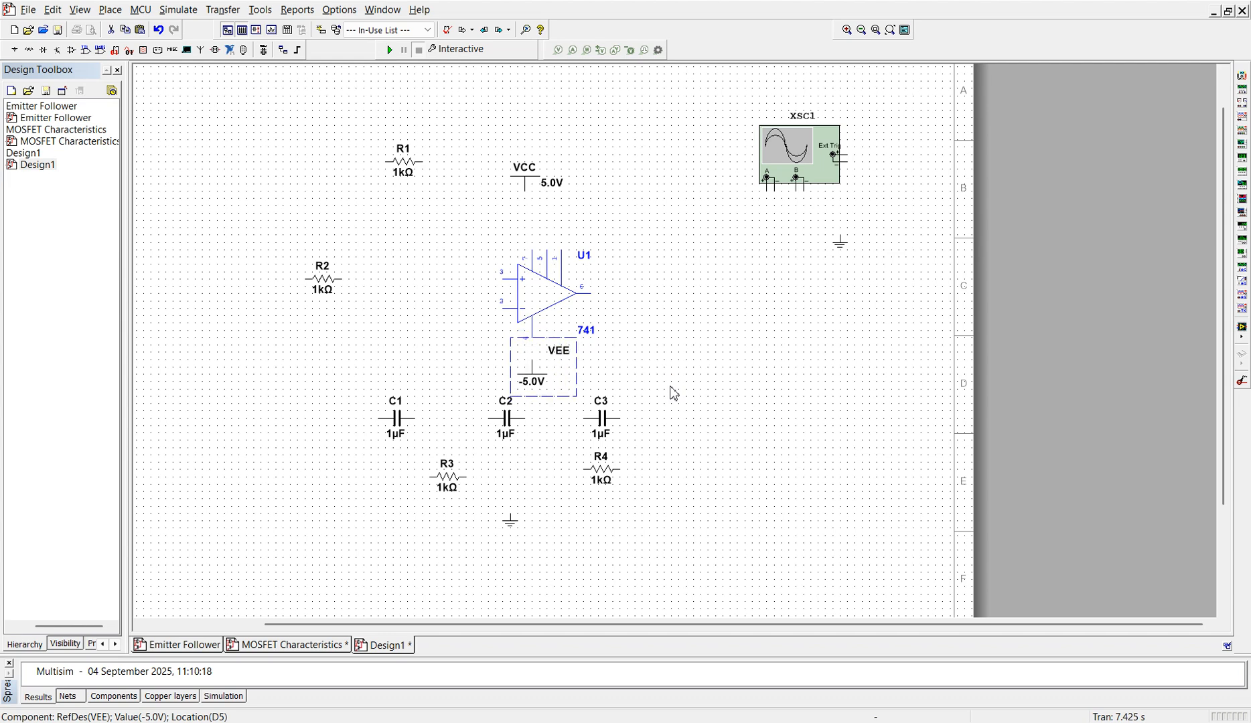
left_click(674, 393)
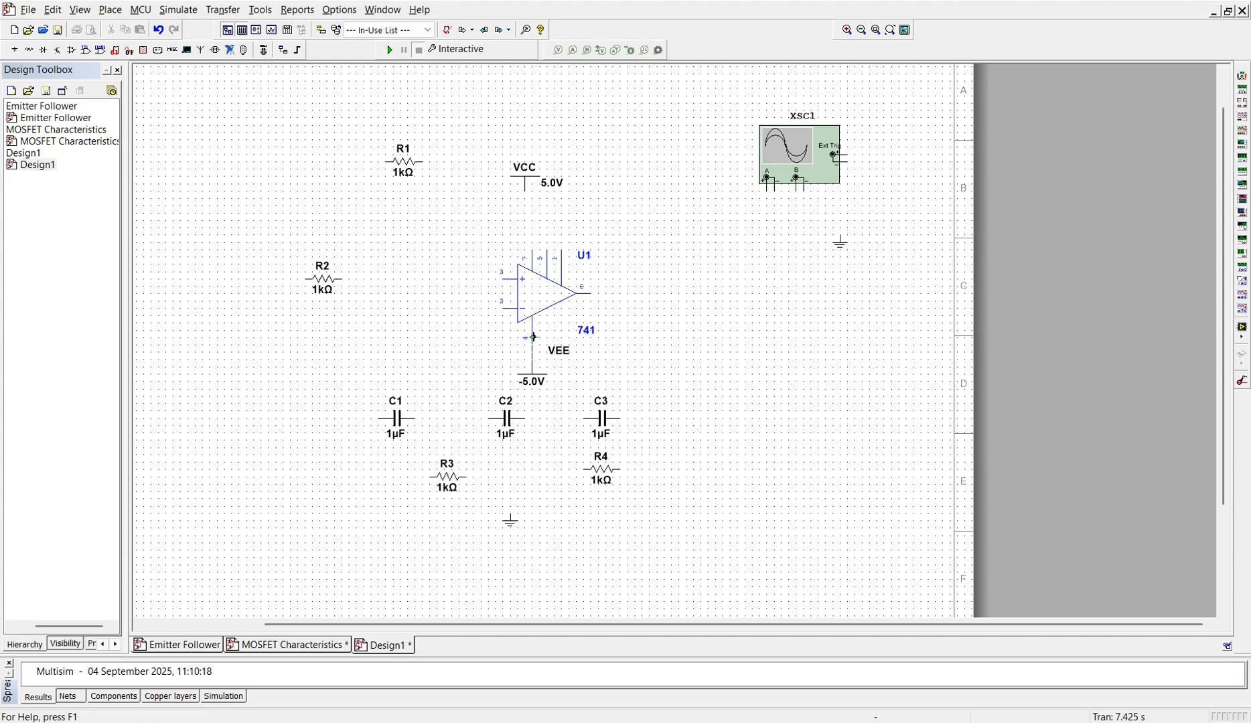
Step: Wire the VEE supply to the op-amp's pin 4, and align VCC above pin 7 and wire it to that pin
left_click_drag(531, 337, 532, 362)
left_click(522, 186)
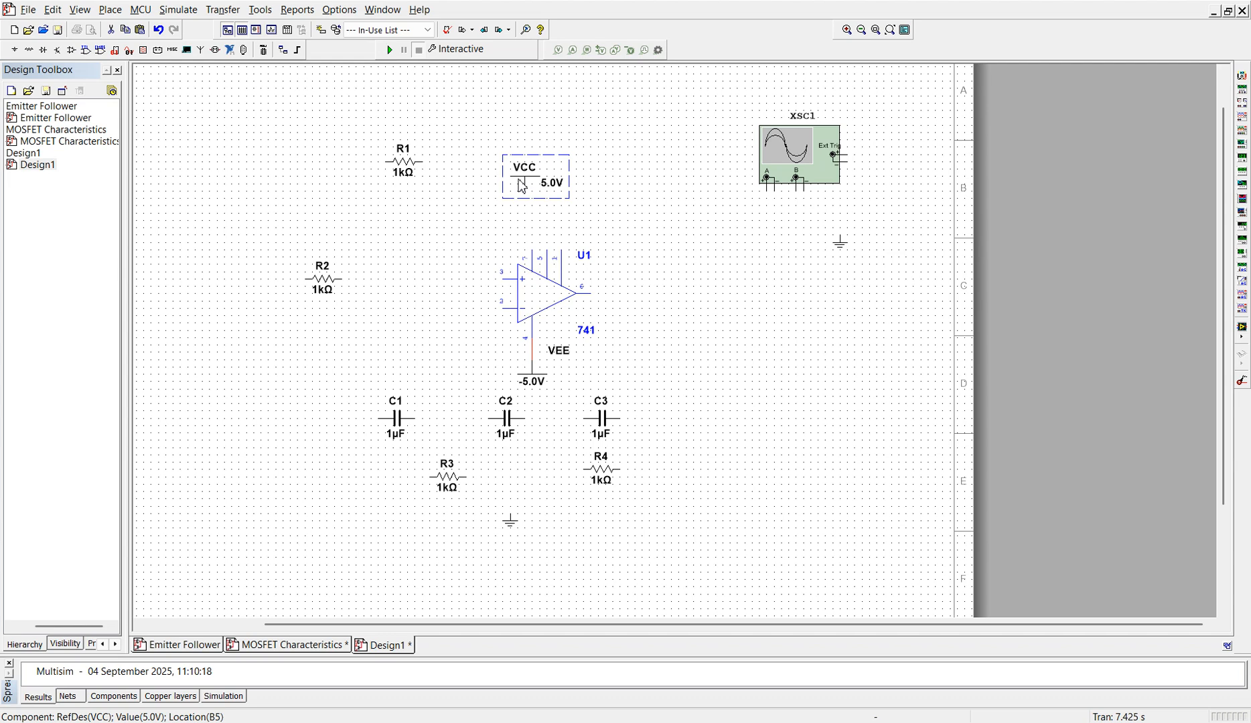
key("Right")
left_click(602, 269)
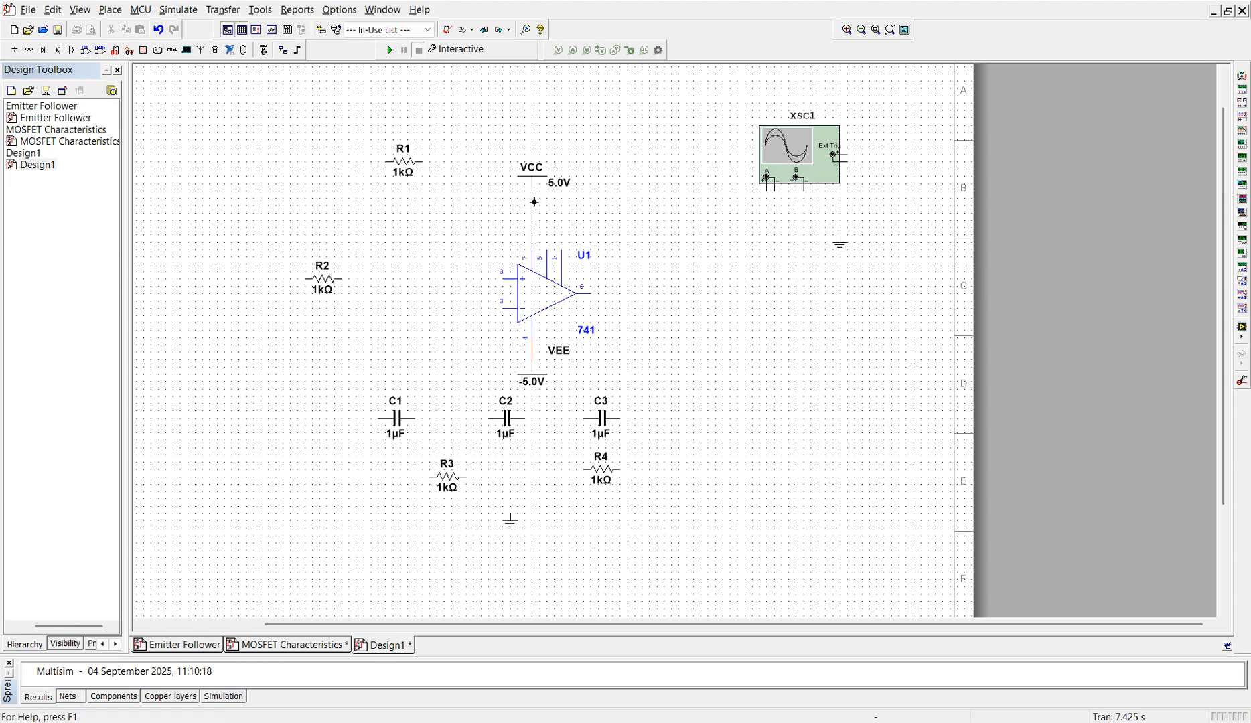
left_click_drag(533, 194, 533, 252)
Step: Set the VCC supply voltage to 12 V and the VEE supply voltage to -12 V
left_click(560, 183)
double_click(560, 185)
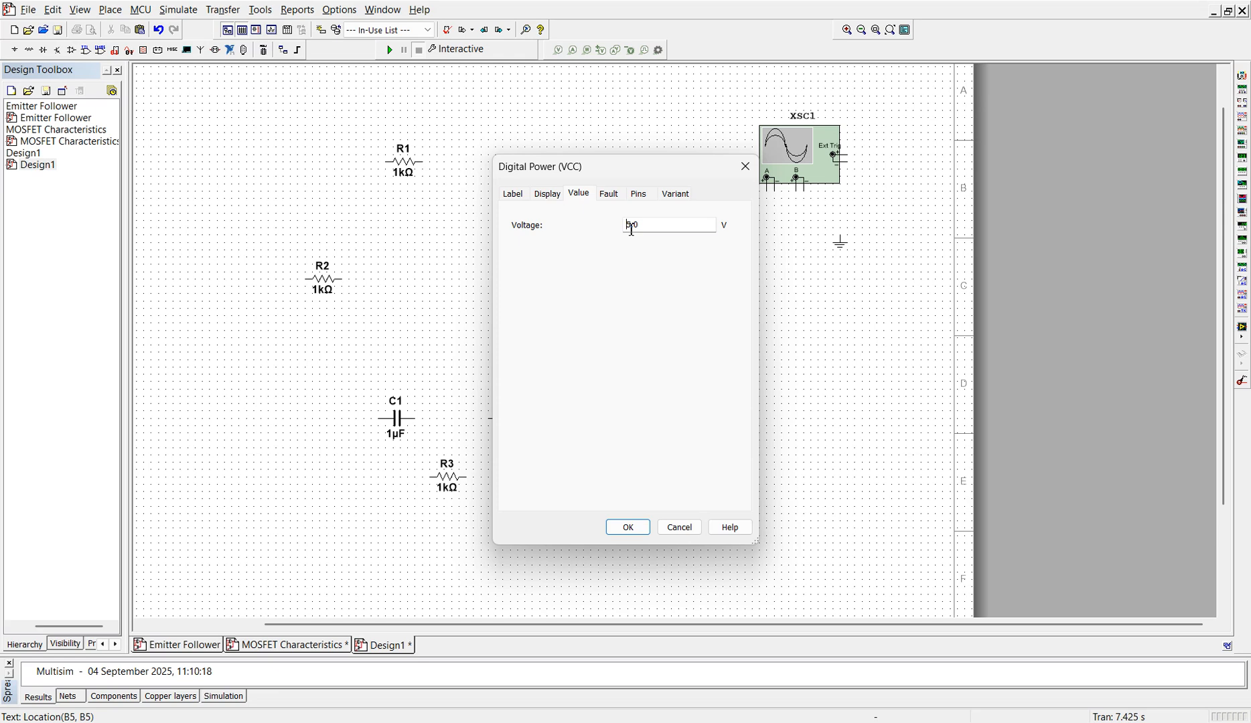
left_click(631, 227)
type("12")
key("Return")
left_click(533, 382)
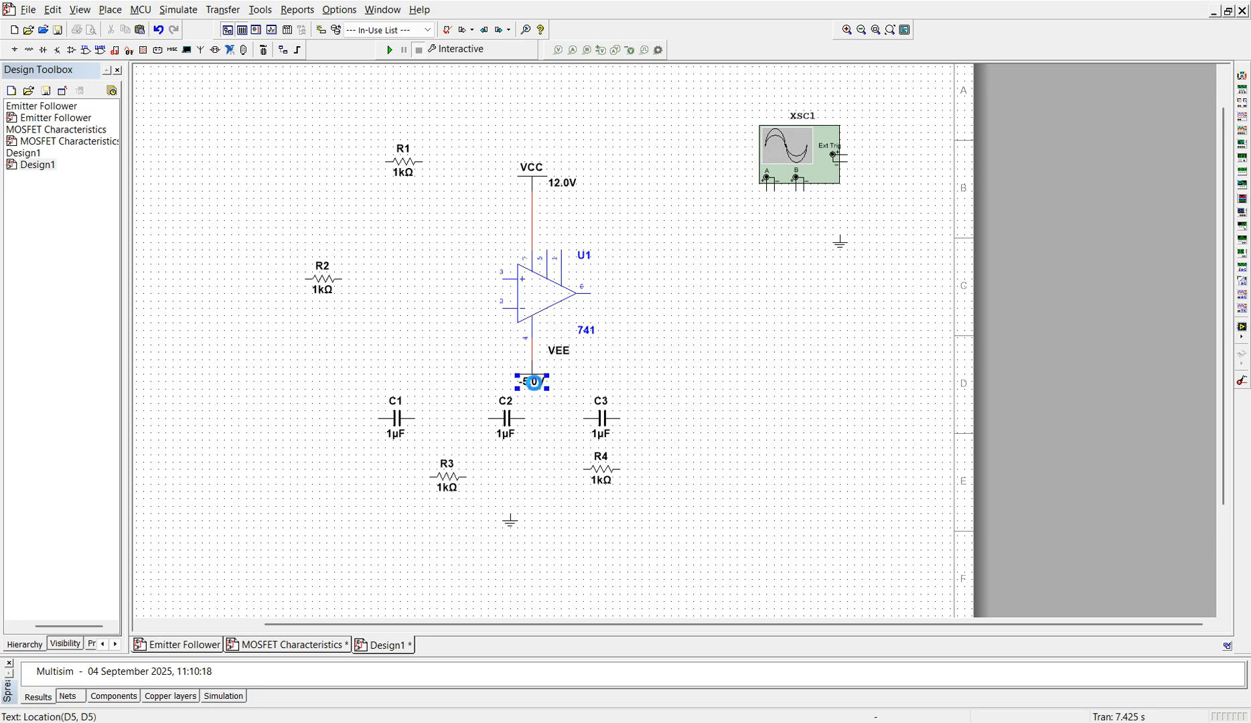
double_click(532, 381)
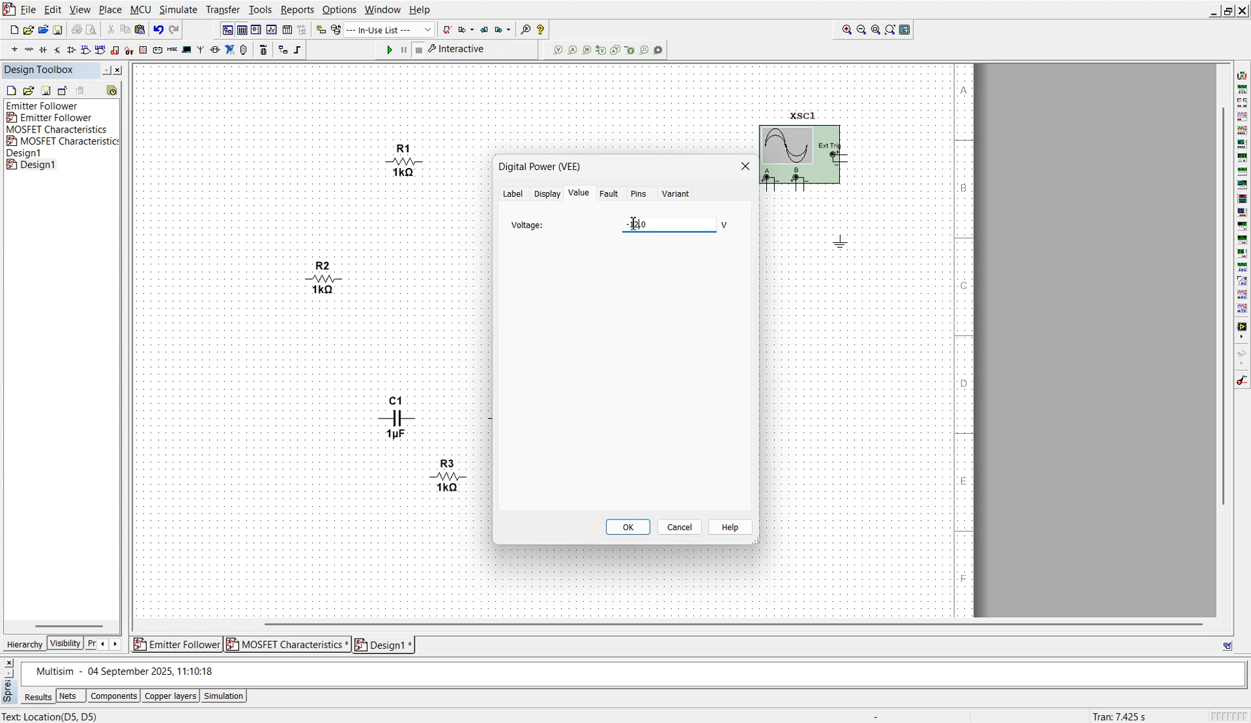
left_click(627, 528)
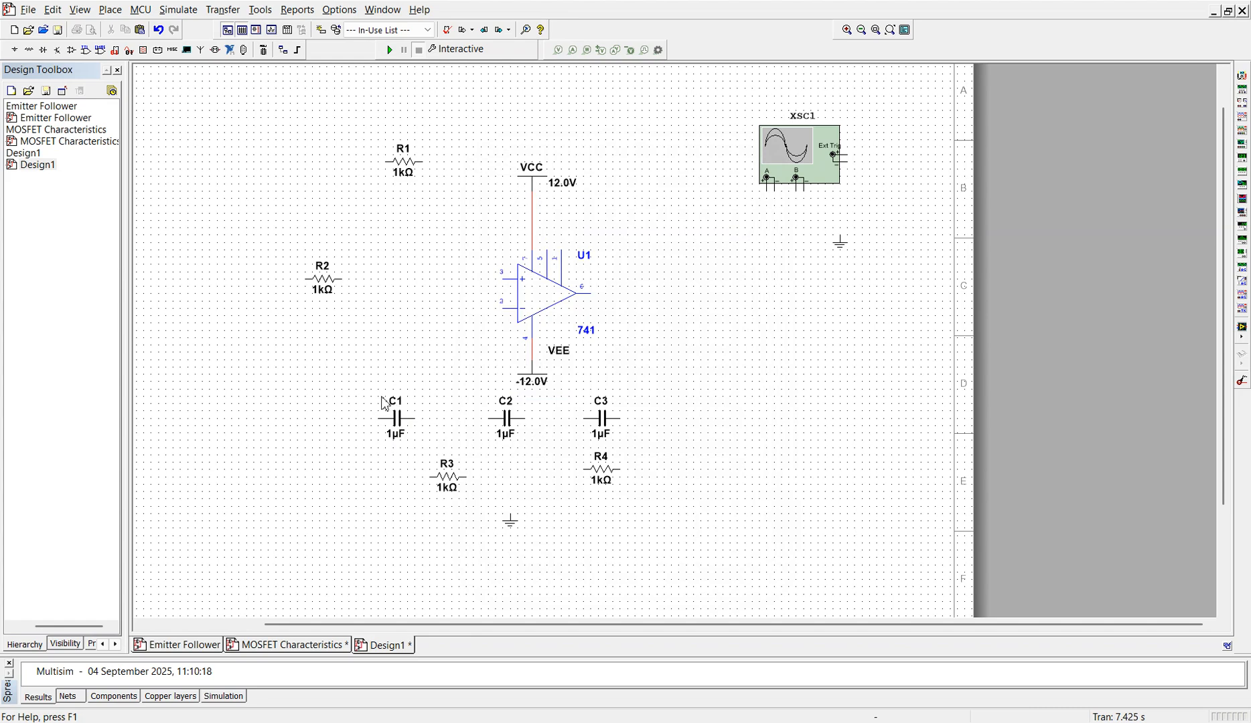
Step: Rotate resistor R2 to vertical and move it down to just above and left of capacitor C1
left_click(322, 290)
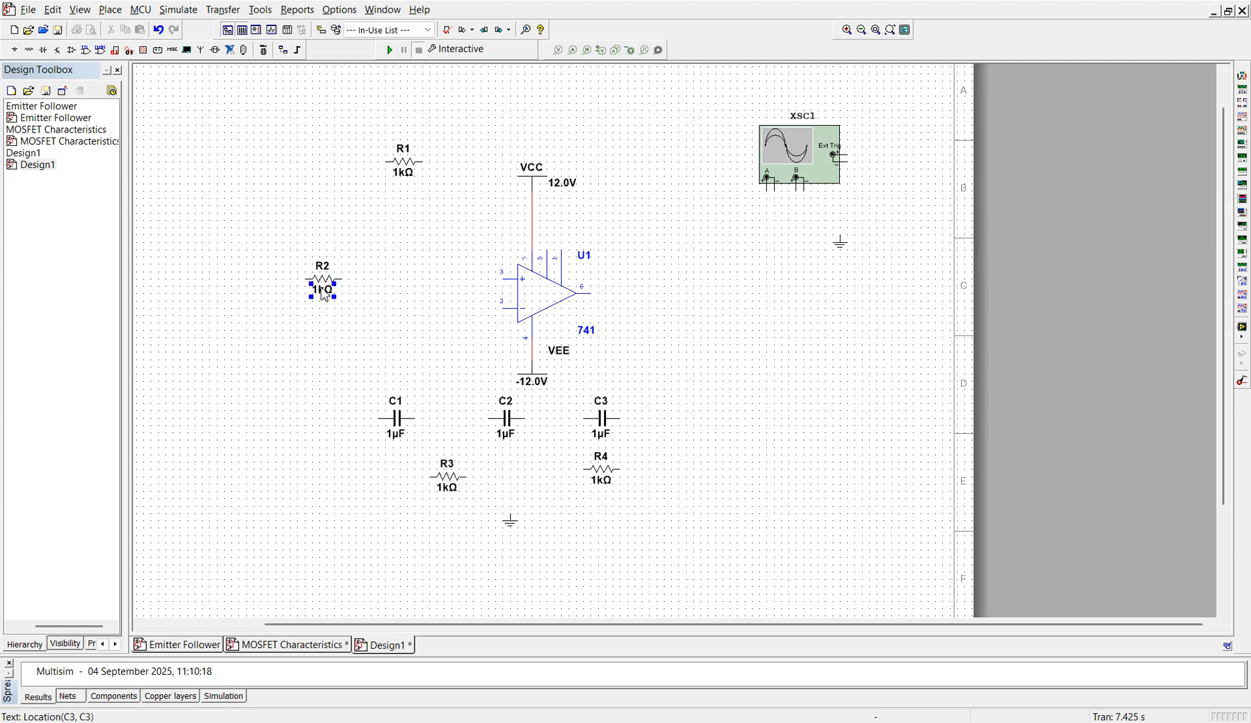
left_click(324, 288)
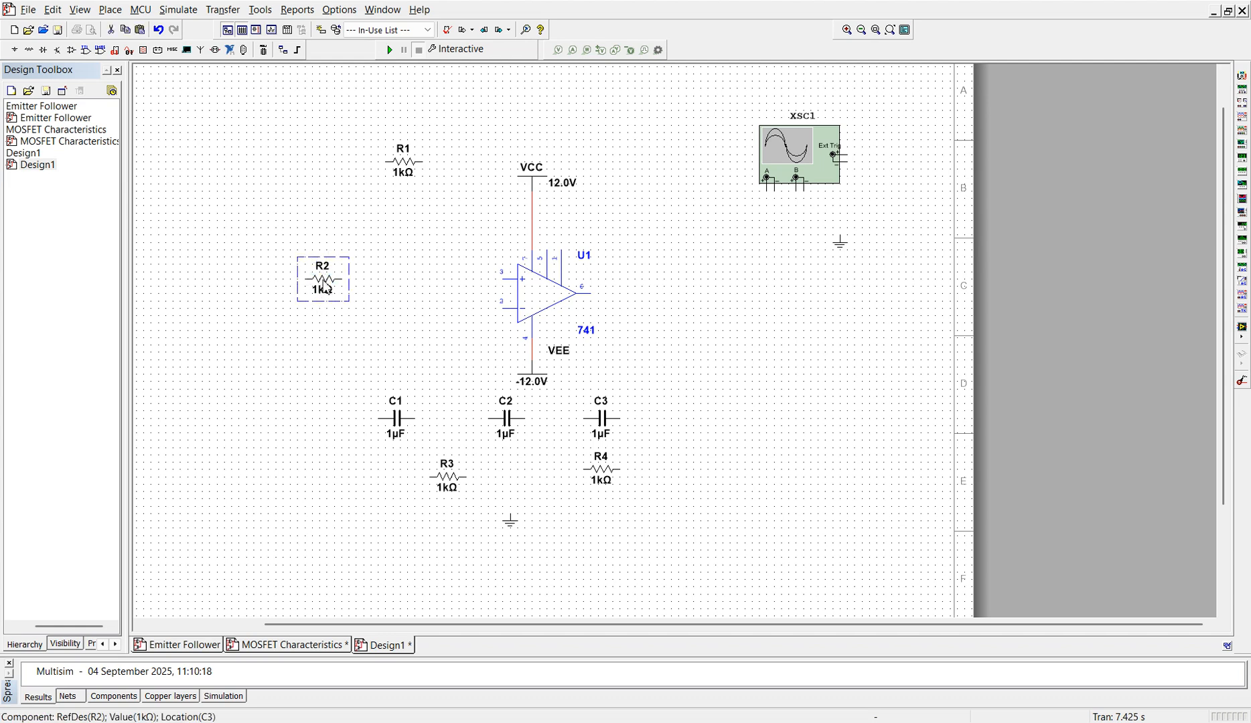
key("ctrl+r")
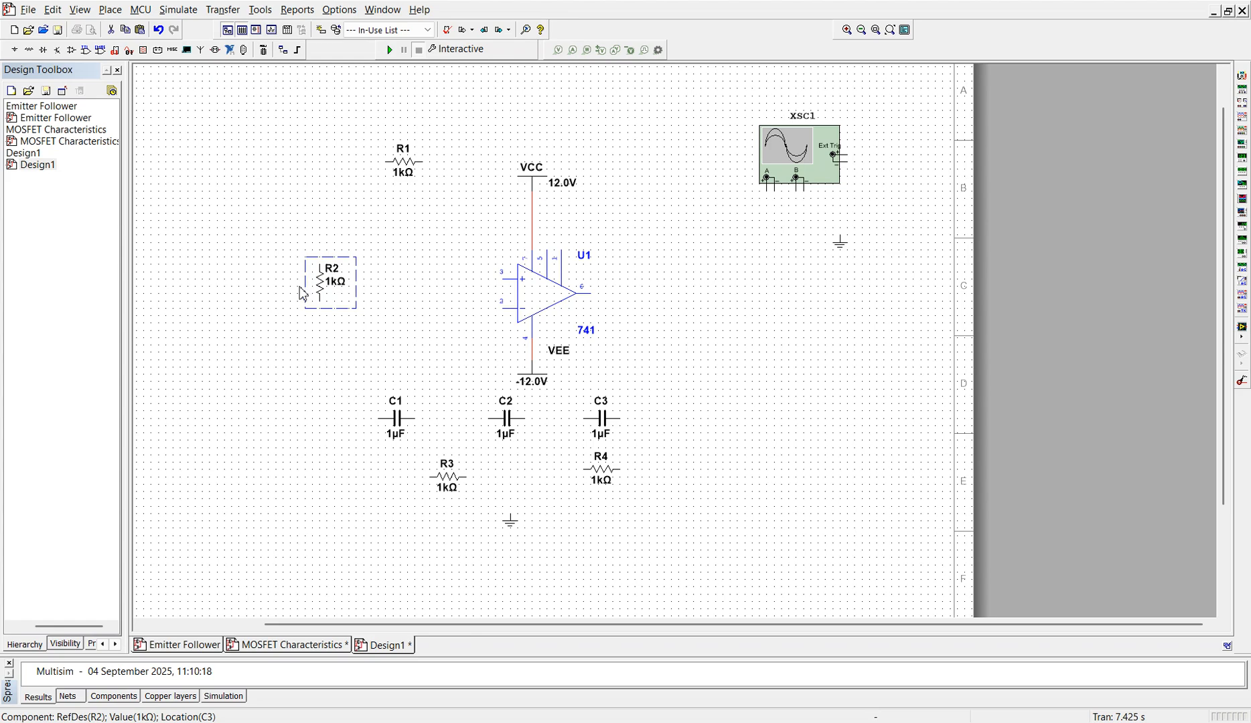
left_click_drag(324, 288, 346, 342)
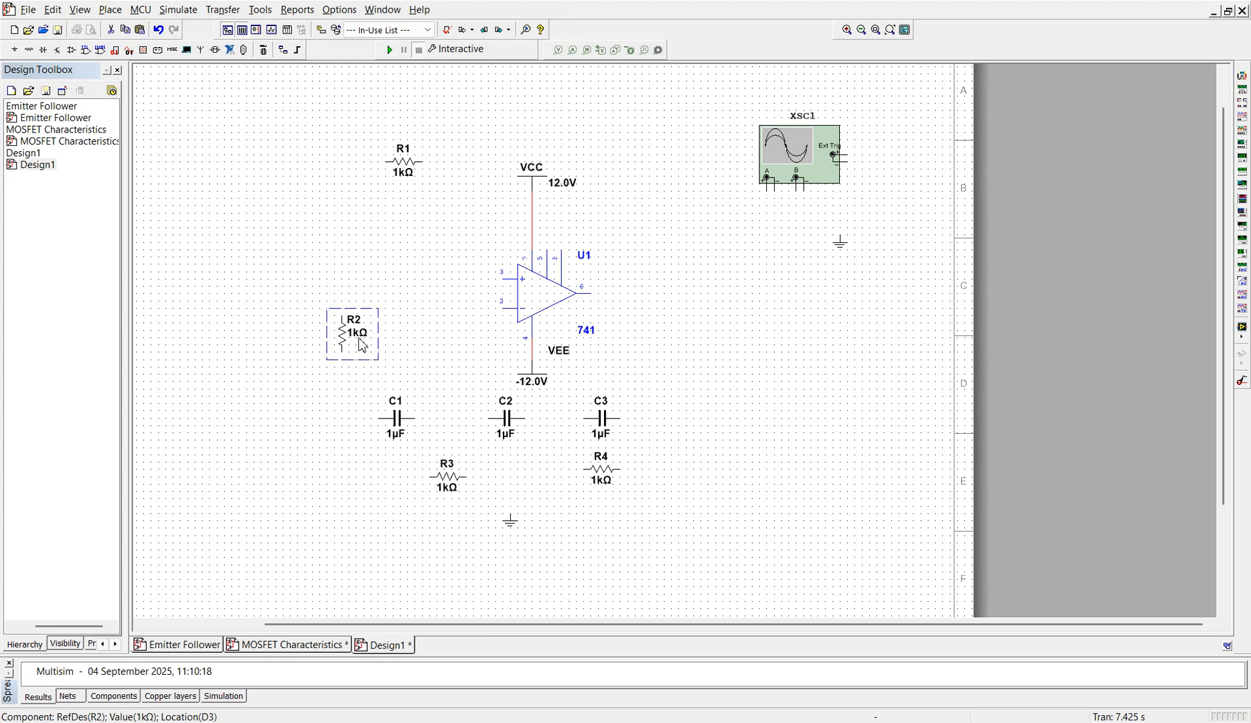
Step: Set the resistance of R2 to 1.9 kΩ
left_click(361, 336)
double_click(360, 338)
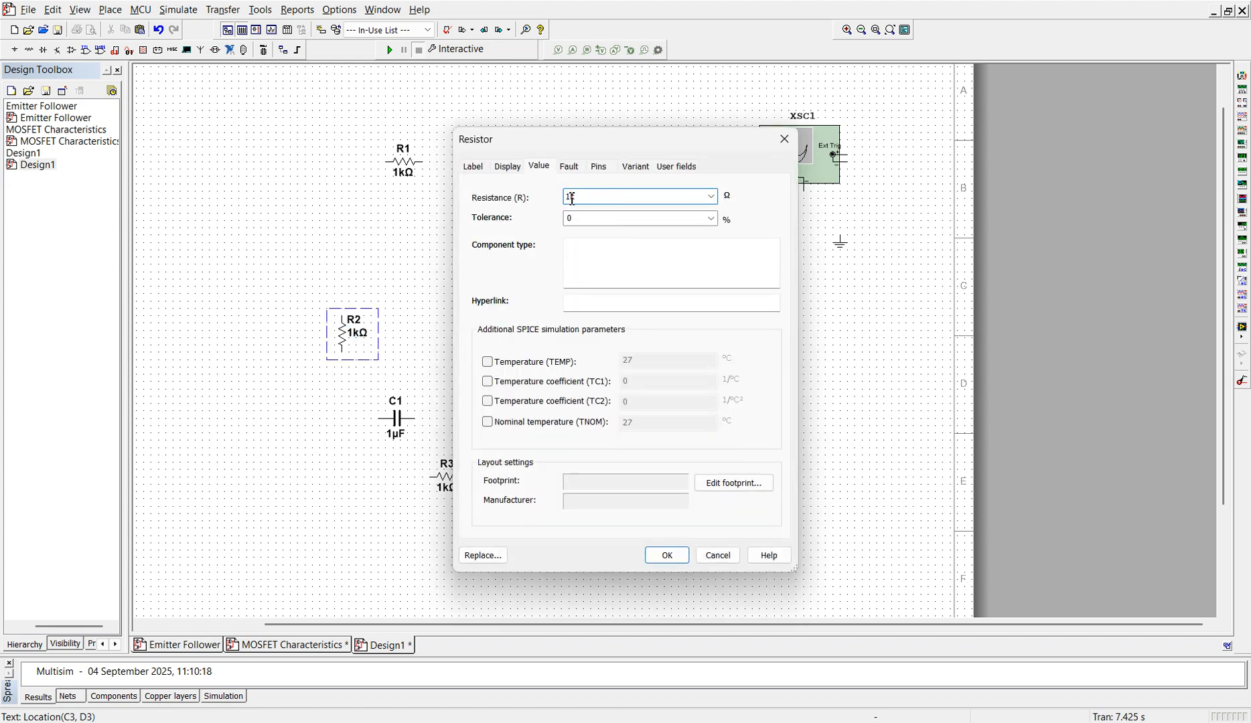
key("Return")
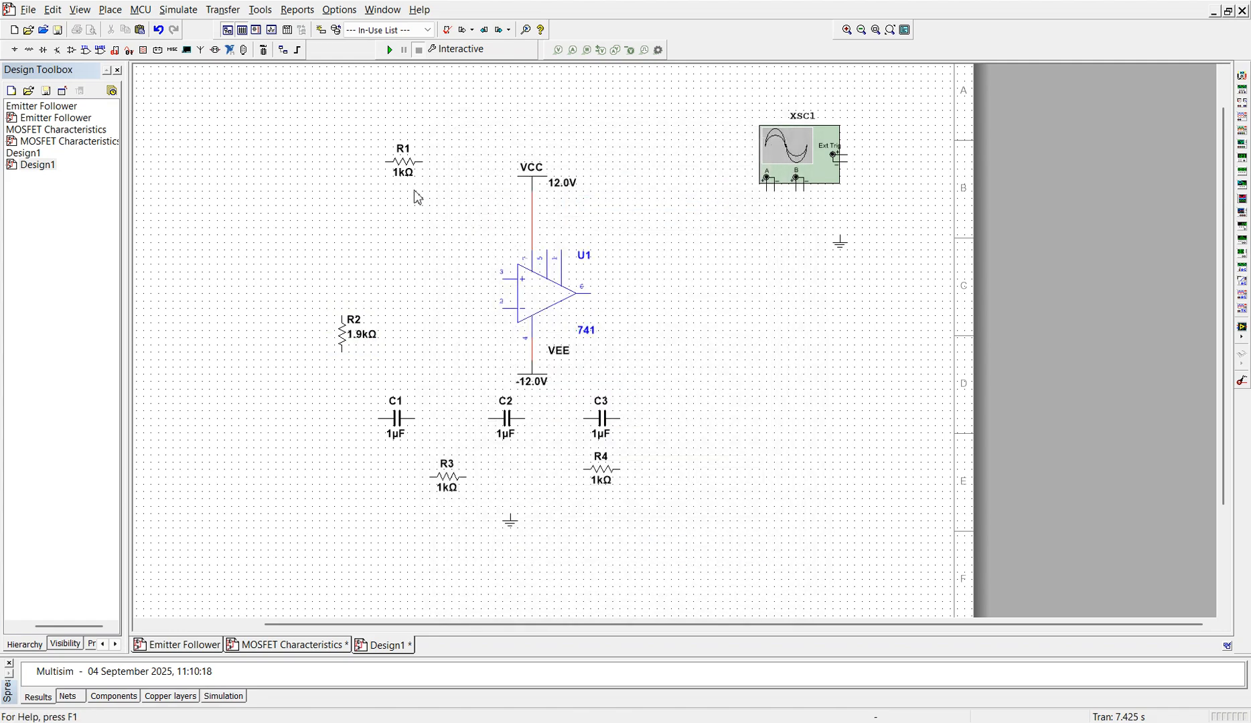
Step: Set the resistance of R1 to 50 kΩ and rename the resistor Rf
left_click(402, 157)
double_click(402, 158)
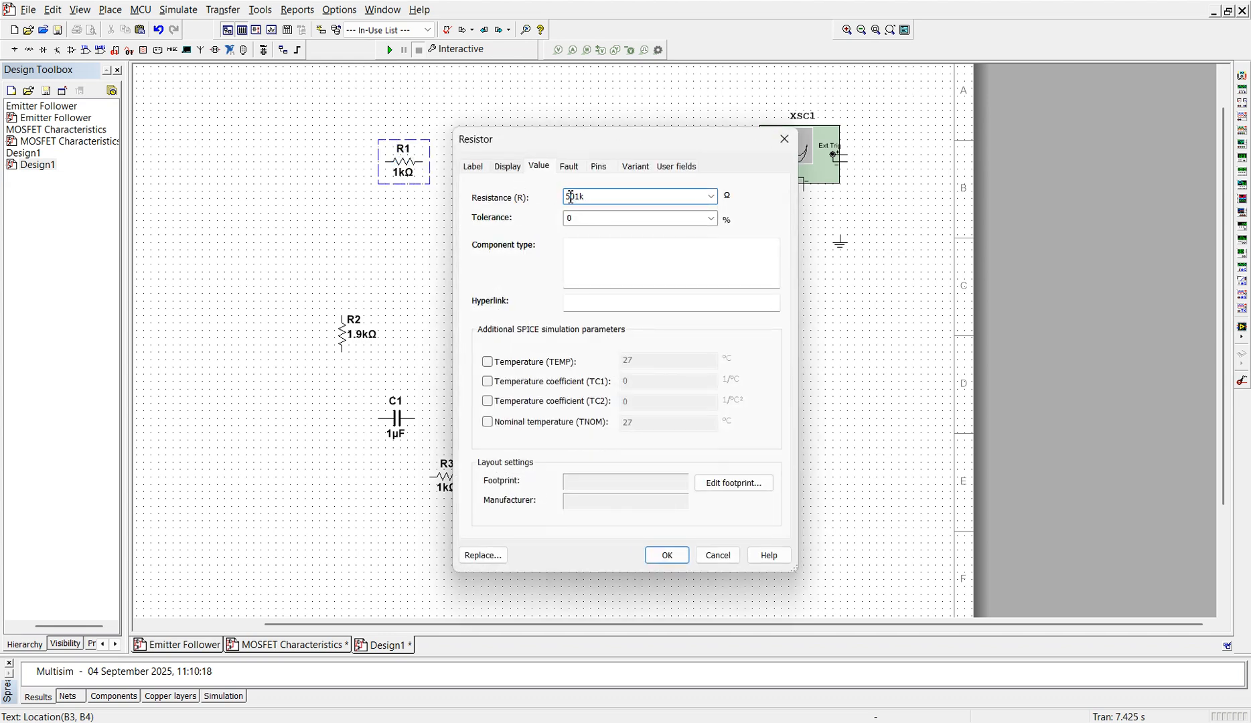
left_click(485, 167)
left_click(523, 212)
key("BackSpace")
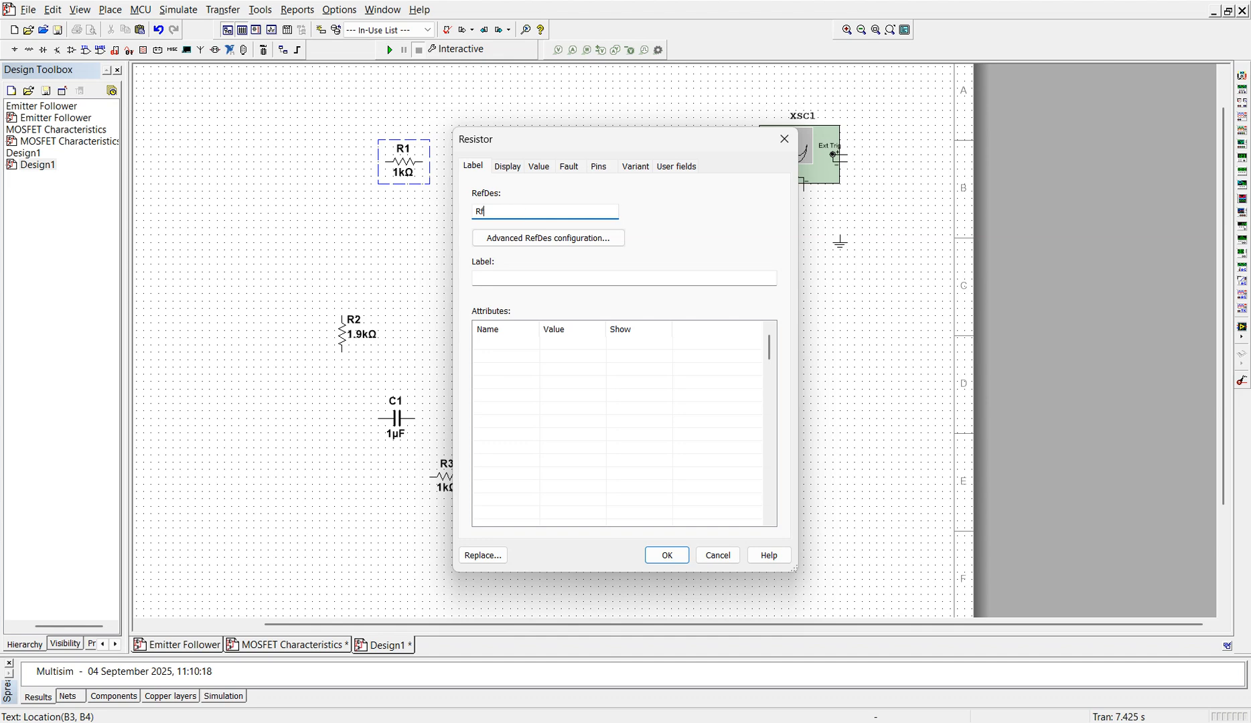
left_click(673, 560)
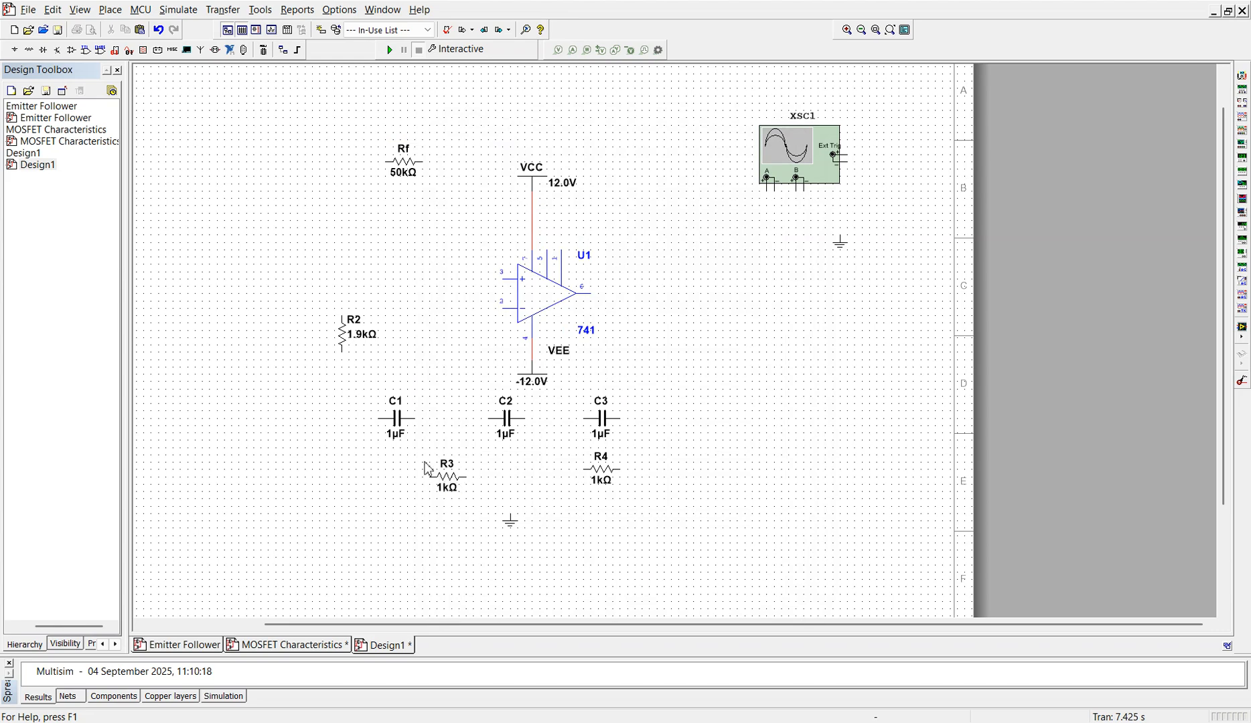
Step: Set the capacitance of C1, C2 and C3 to 0.1 µF each
left_click(398, 433)
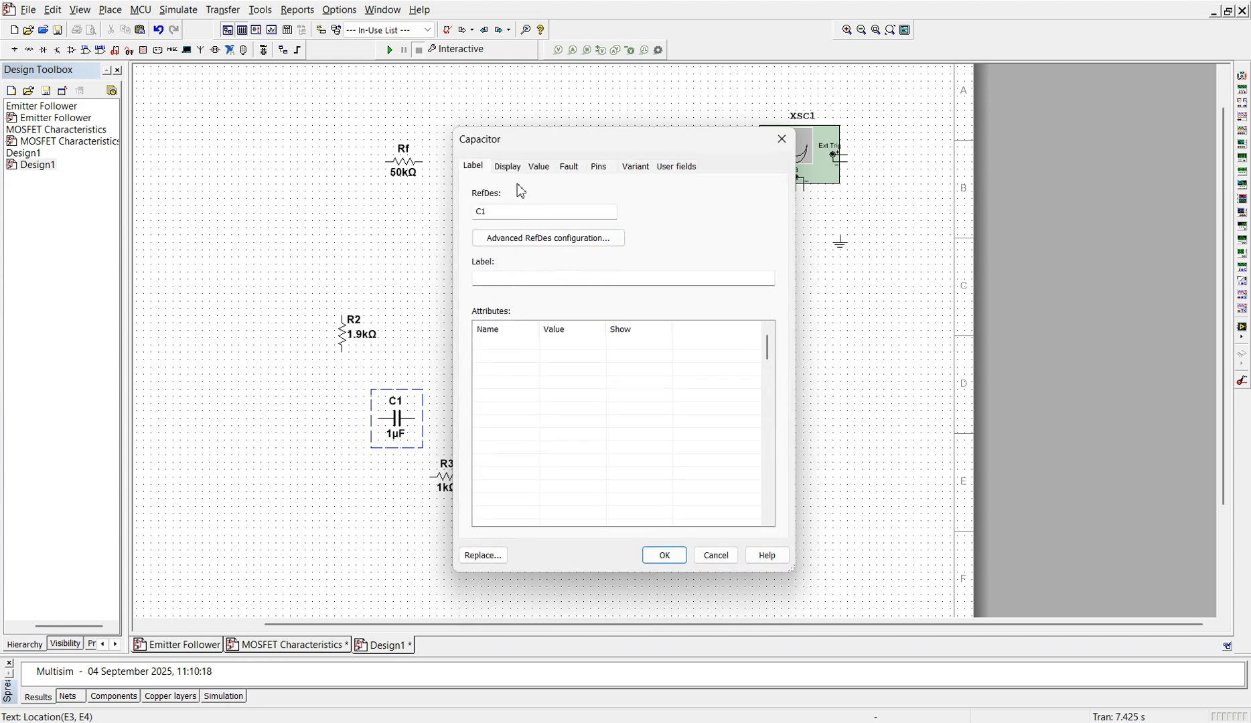
left_click(538, 166)
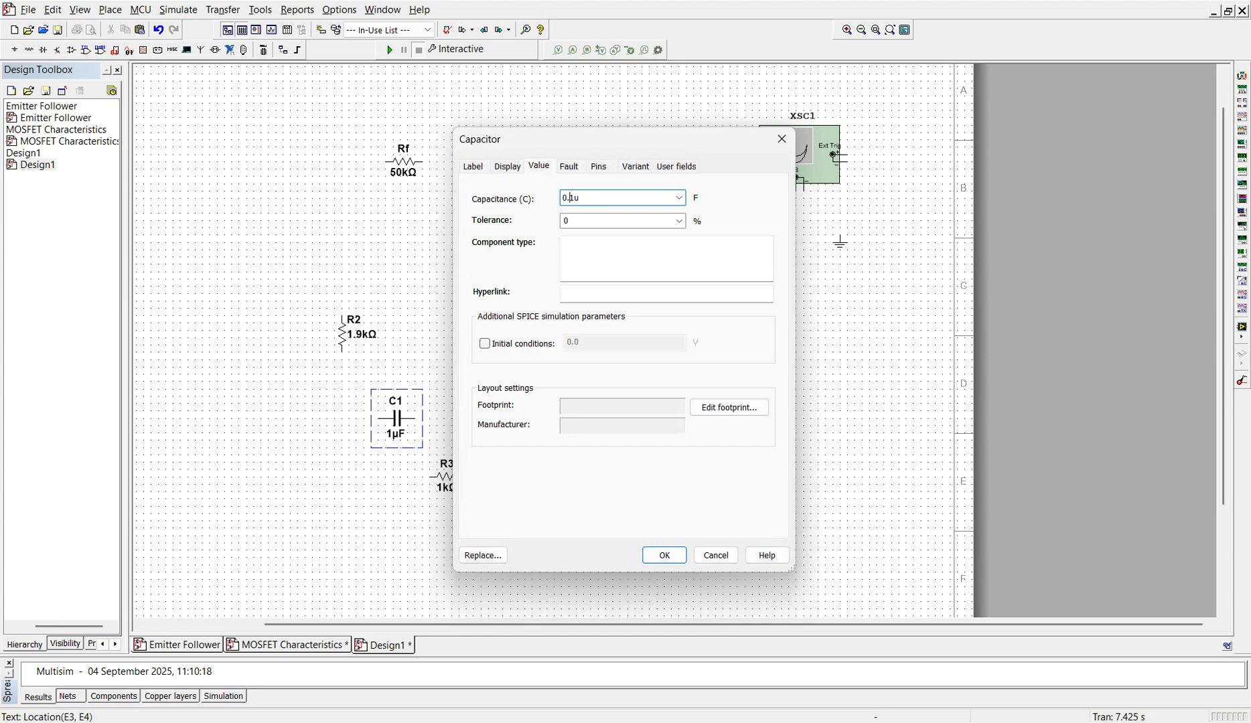
key("Return")
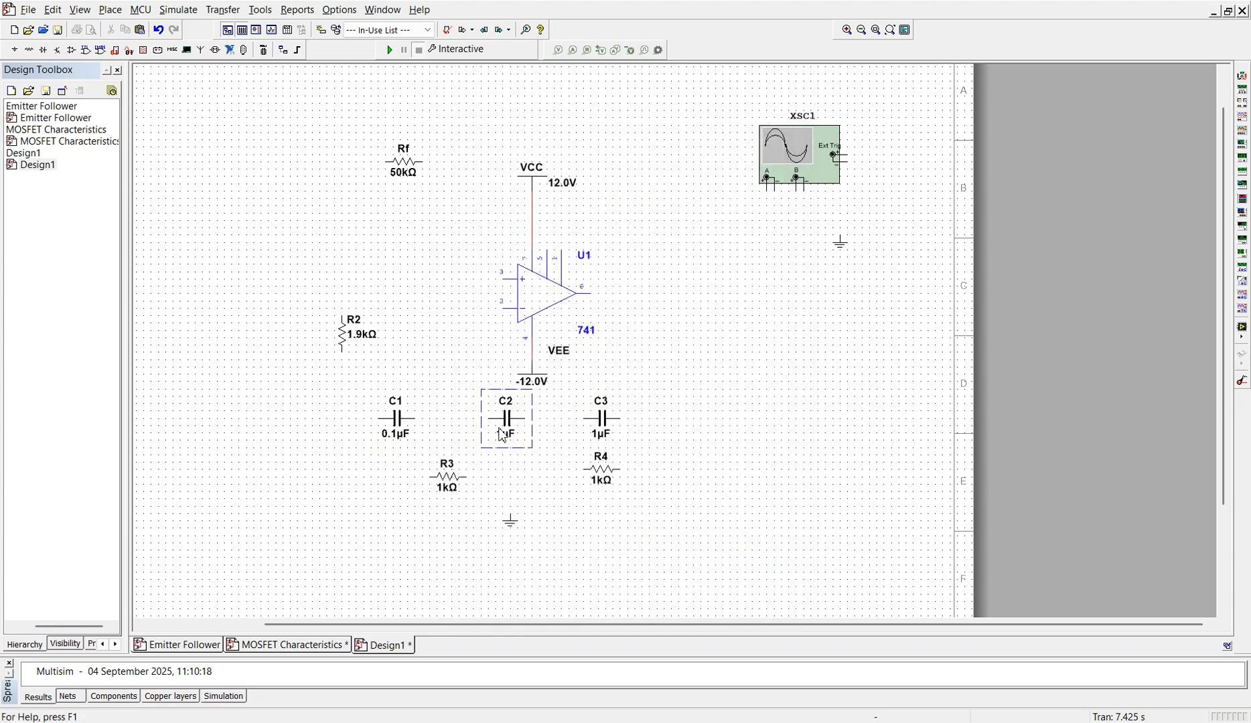
double_click(502, 436)
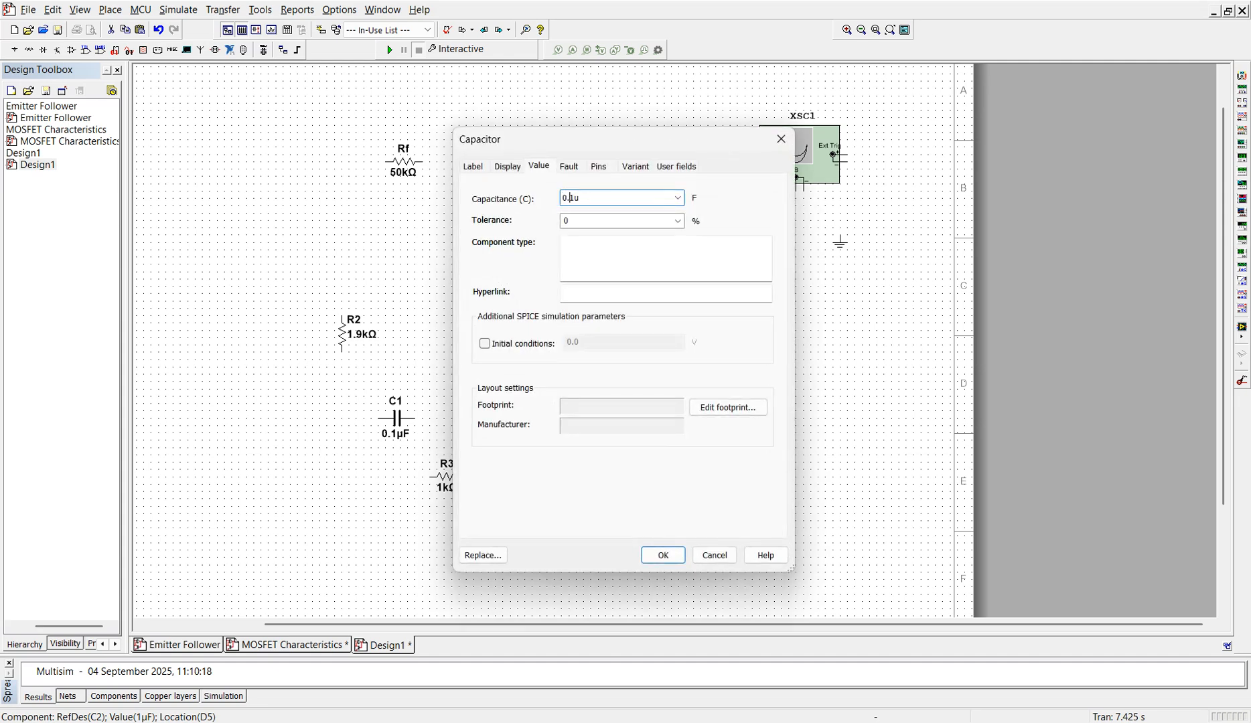
key("Return")
double_click(596, 435)
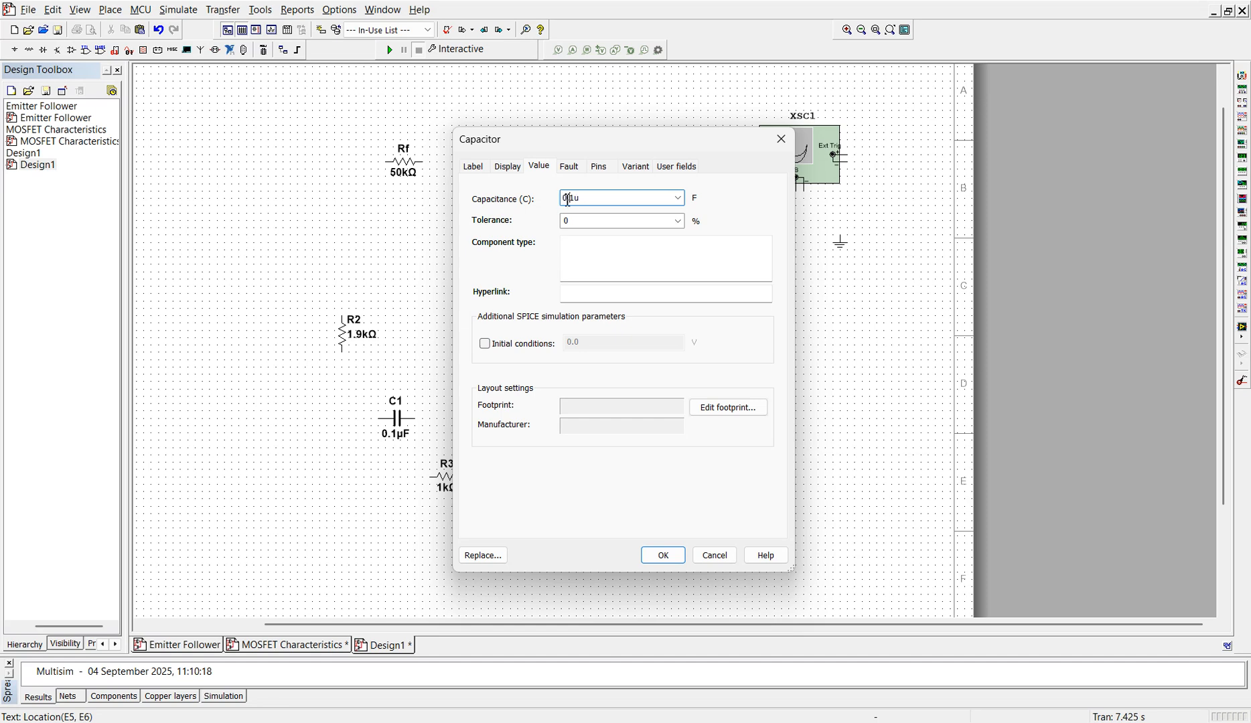
key("Return")
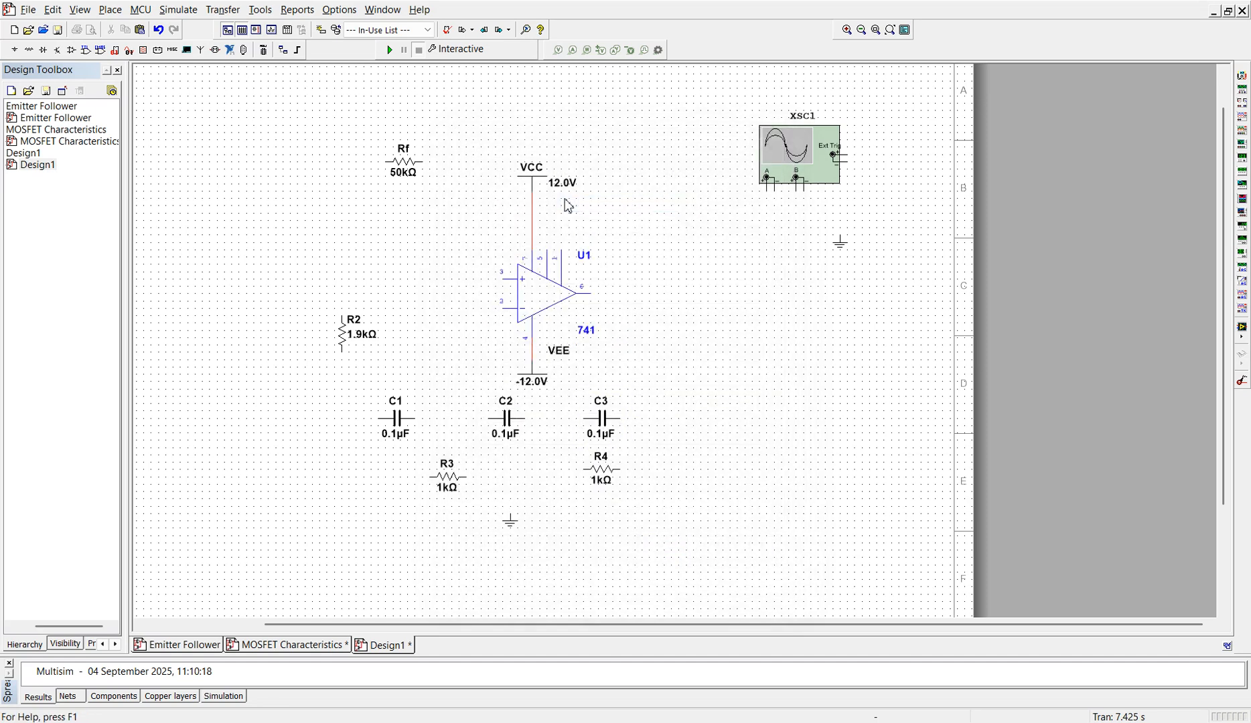
Step: Rotate resistors R3 and R4 below the capacitors to vertical
left_click(447, 487)
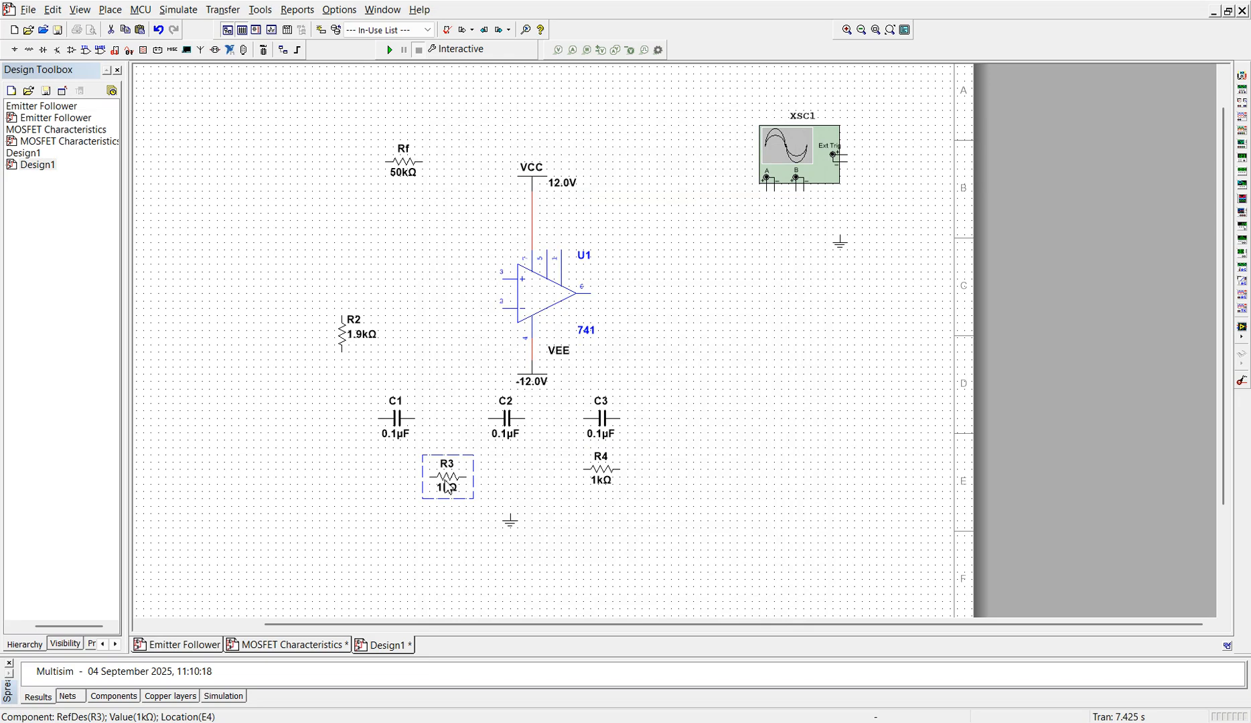
key("ctrl+r")
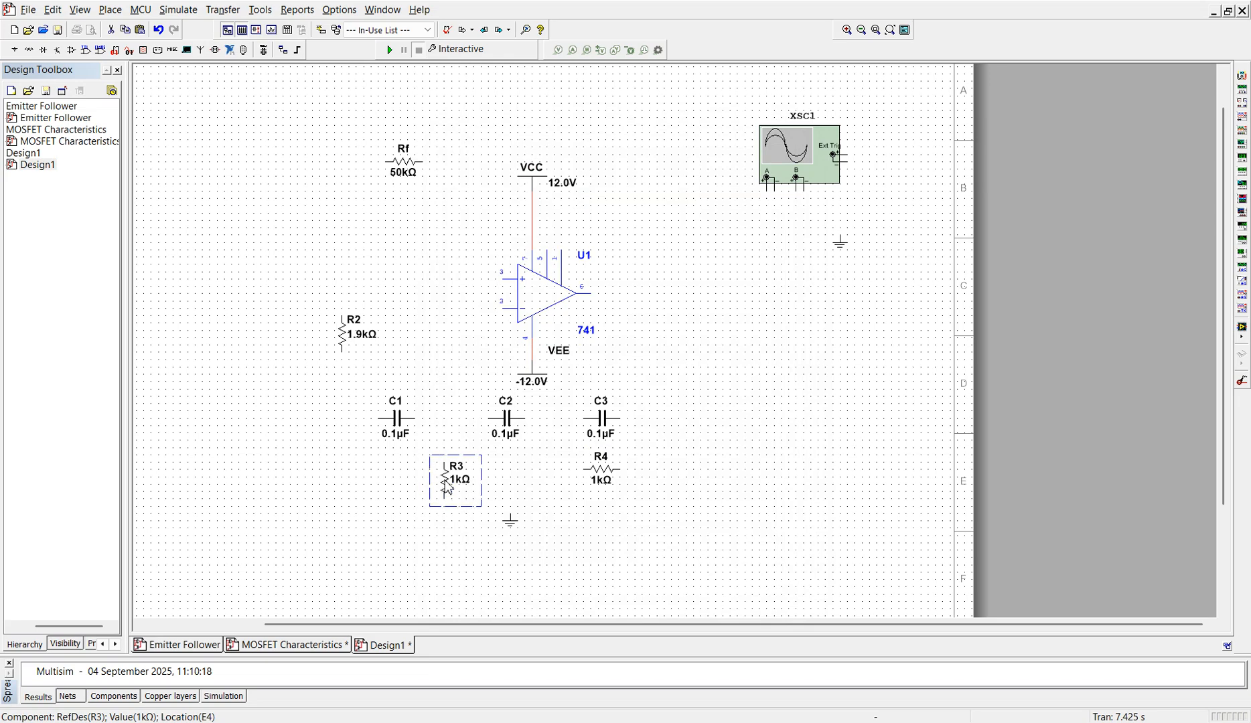
left_click(602, 481)
key("ctrl+r")
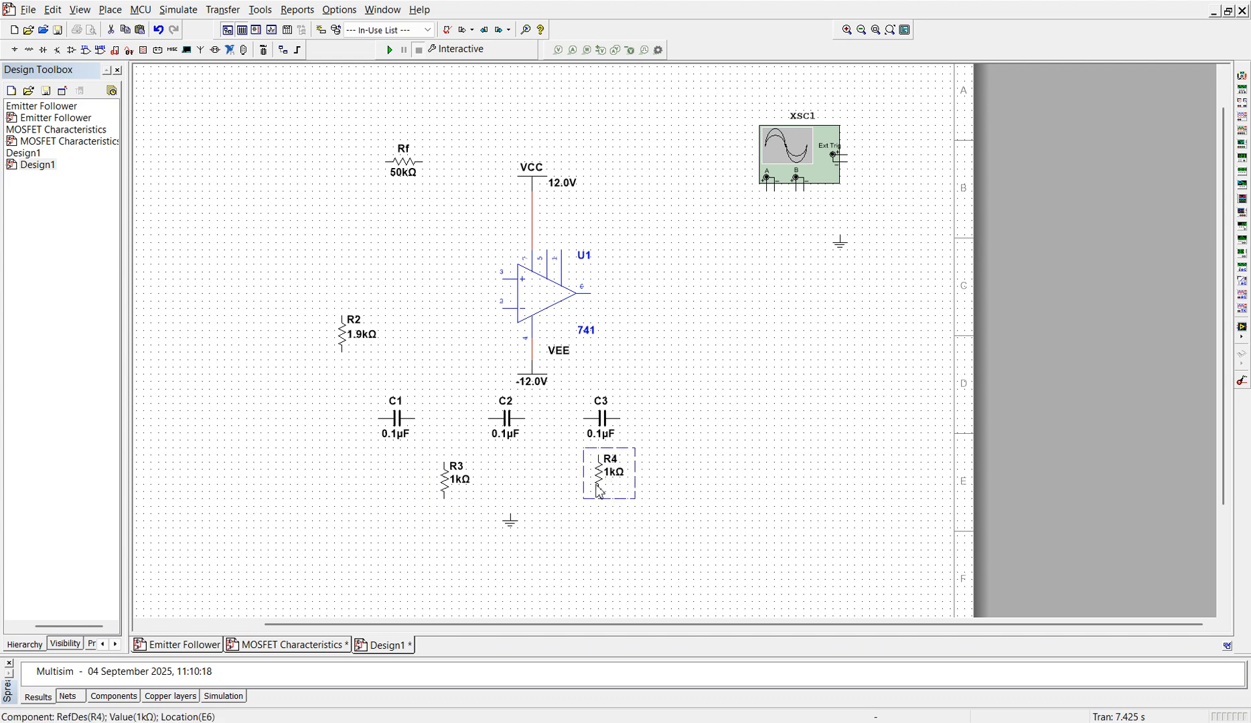
Step: Move R4 level with R3, between capacitors C2 and C3
key("Left")
key("Down")
key("Left")
key("Left")
key("Left")
key("Left")
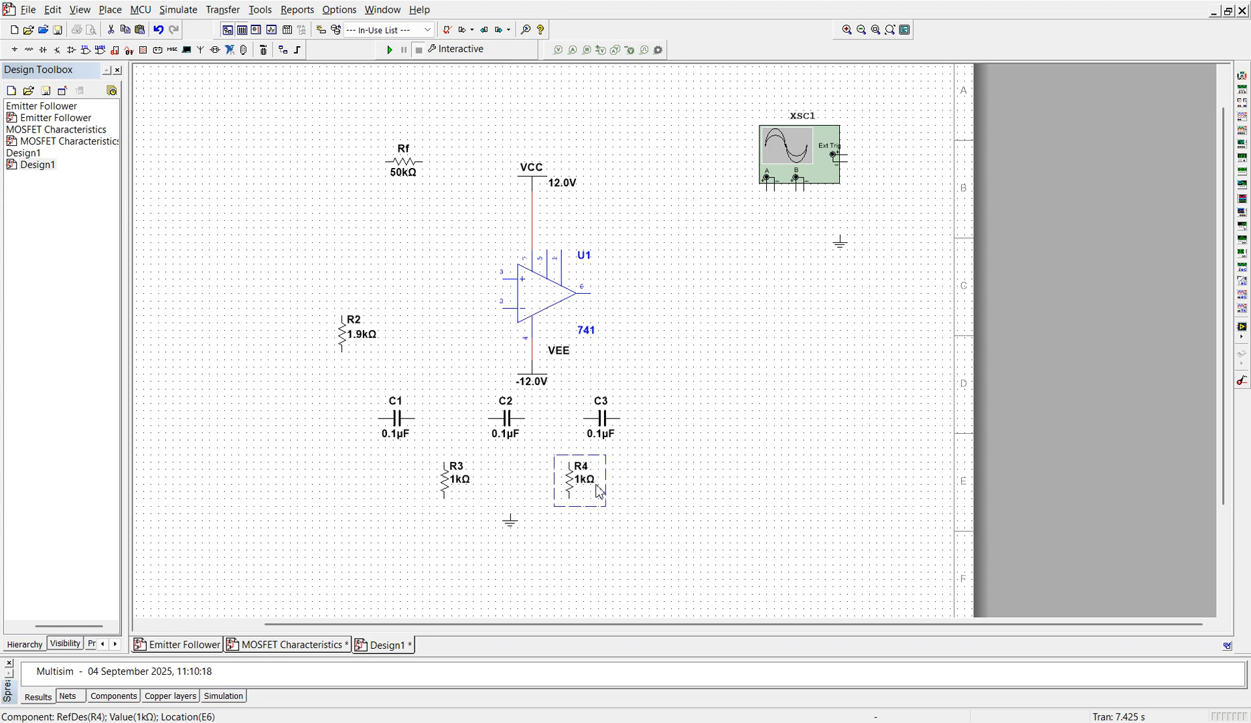
left_click(652, 526)
left_click(571, 489)
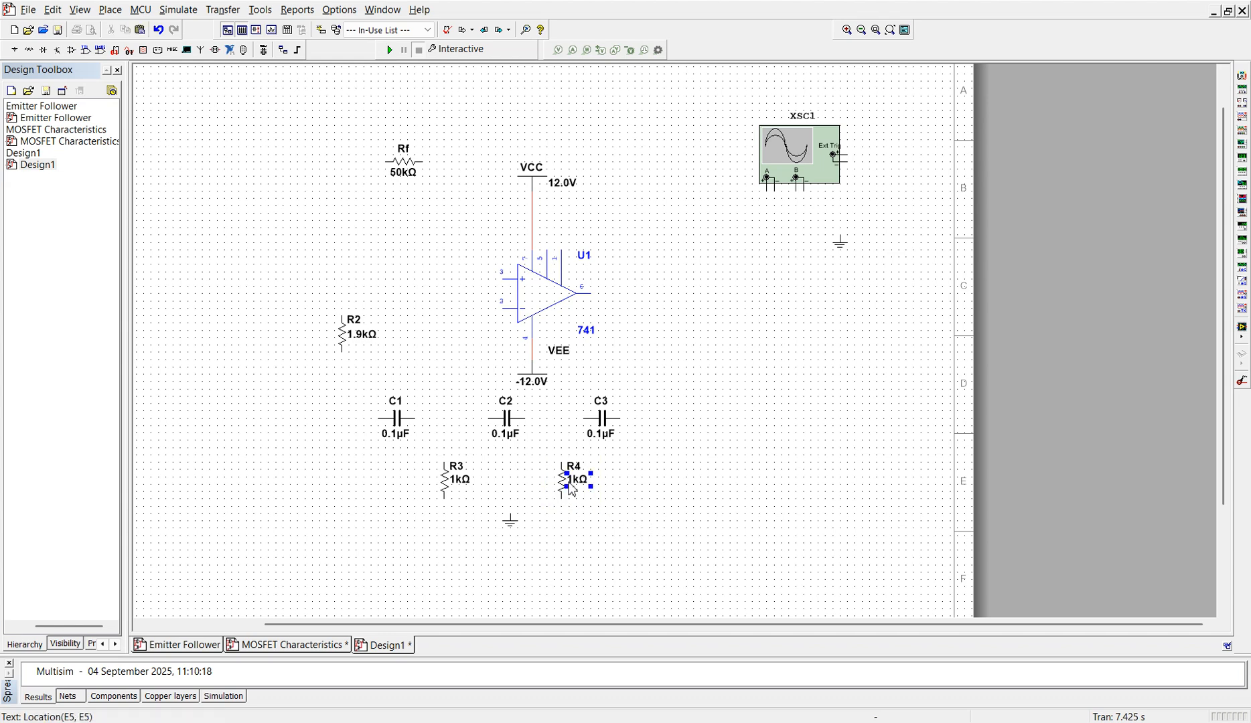
left_click(678, 525)
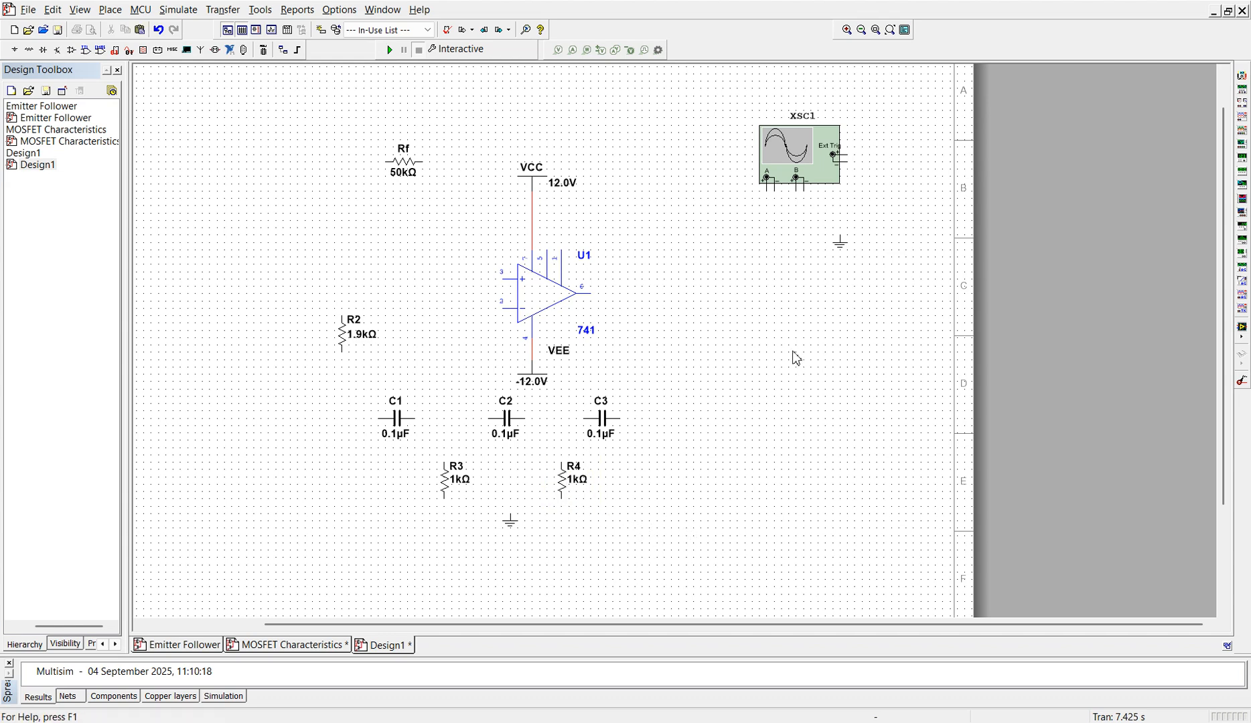
Step: Copy the ground symbol below the lower resistors and place the copy left of the op-amp's inputs
left_click(514, 530)
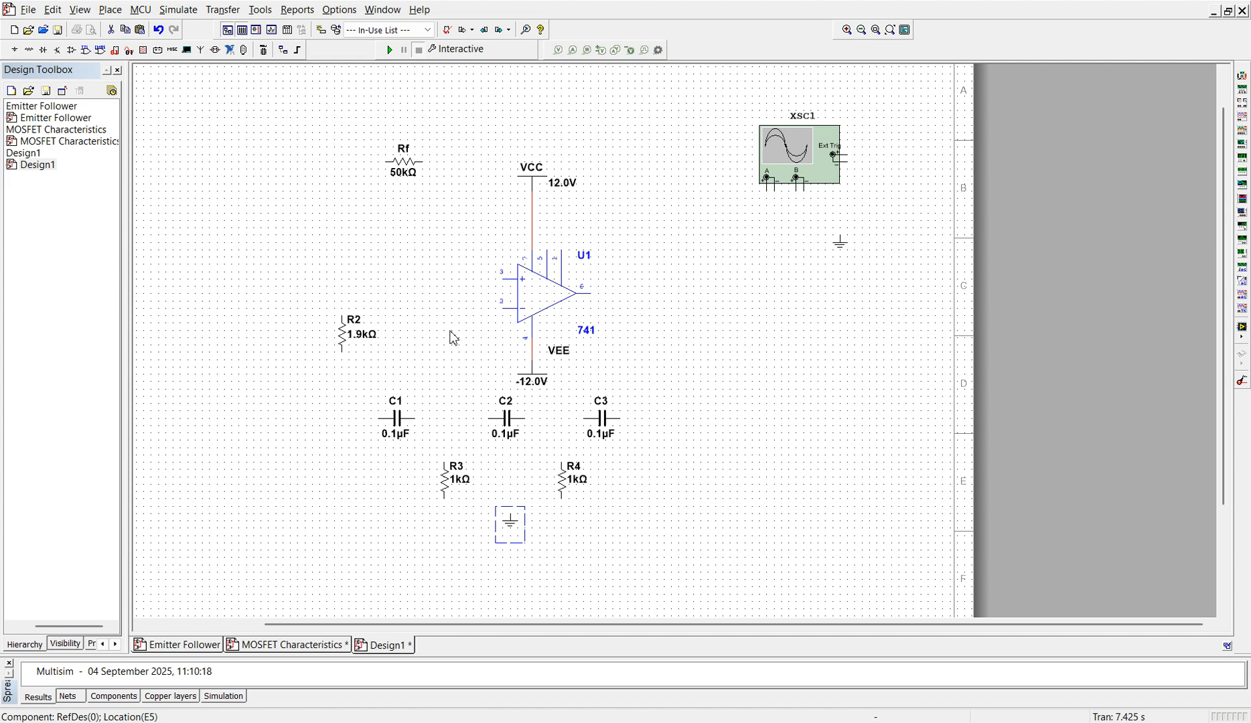
left_click(445, 290)
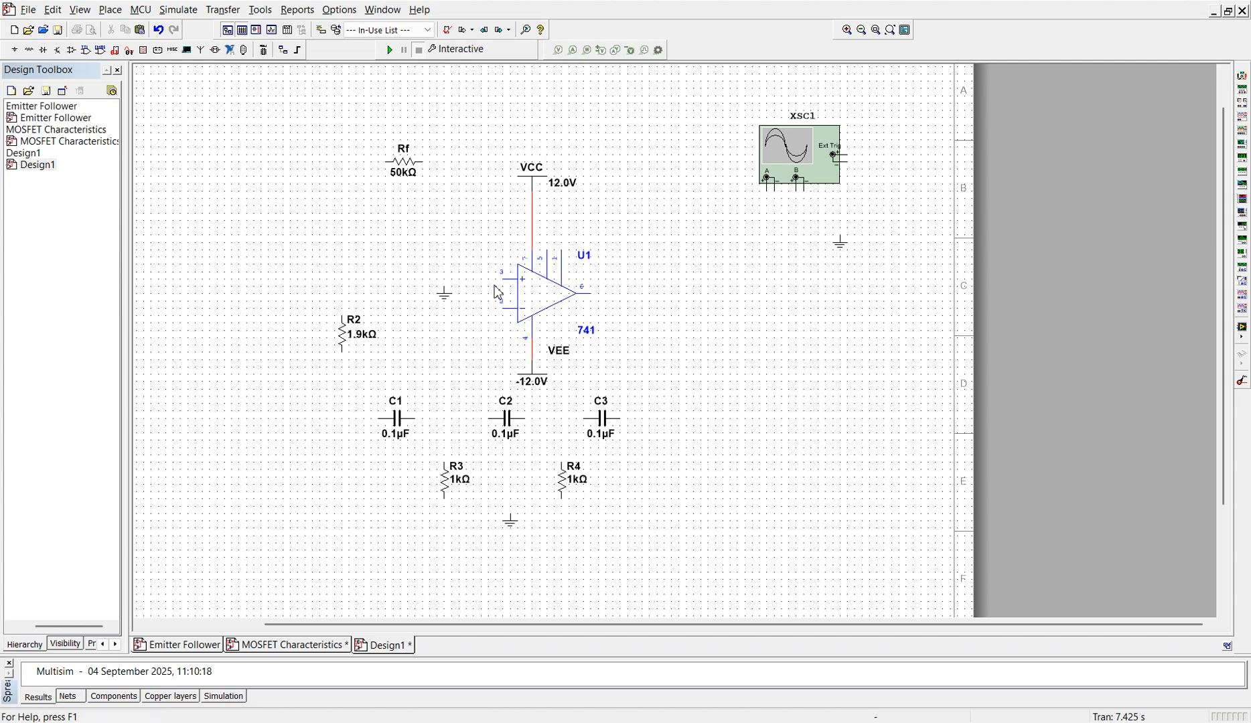
Step: Wire the op-amp's non-inverting input to the ground symbol beside it and shift R2 down slightly
left_click(507, 282)
left_click(343, 346)
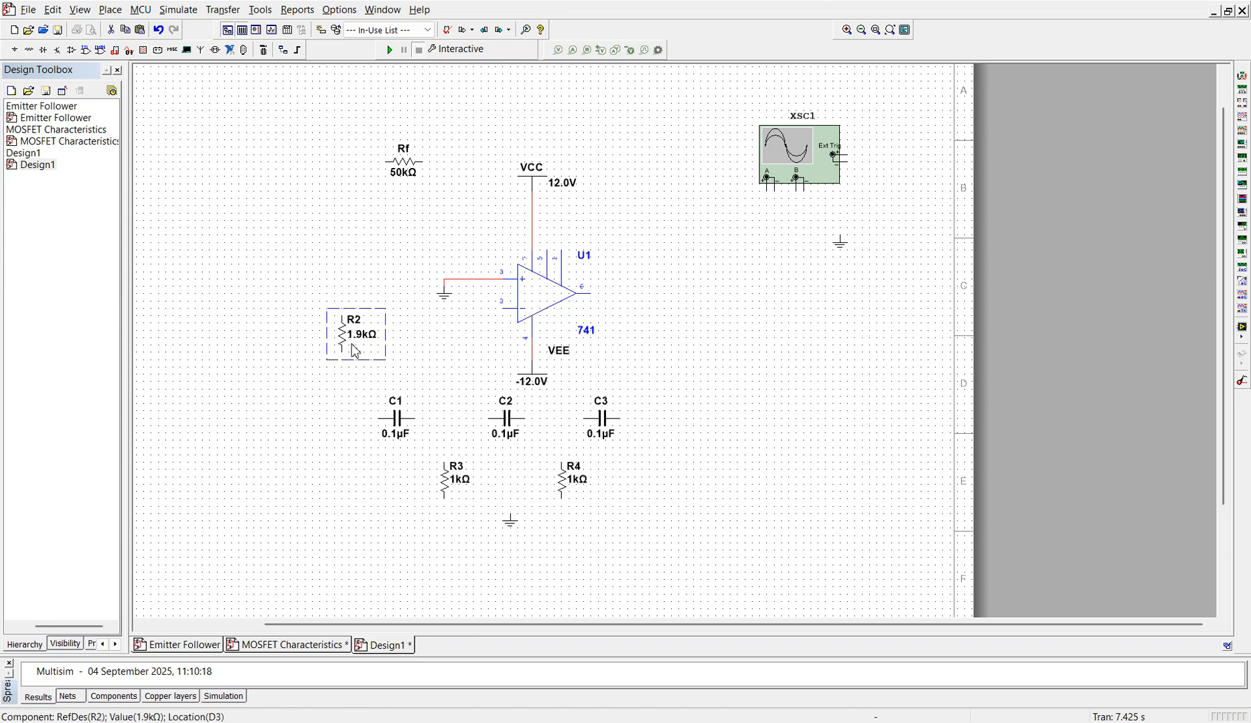
key("Down")
key("Down")
key("Down")
Step: Move feedback resistor Rf up so it sits above the level of the VCC supply symbol
left_click(593, 297)
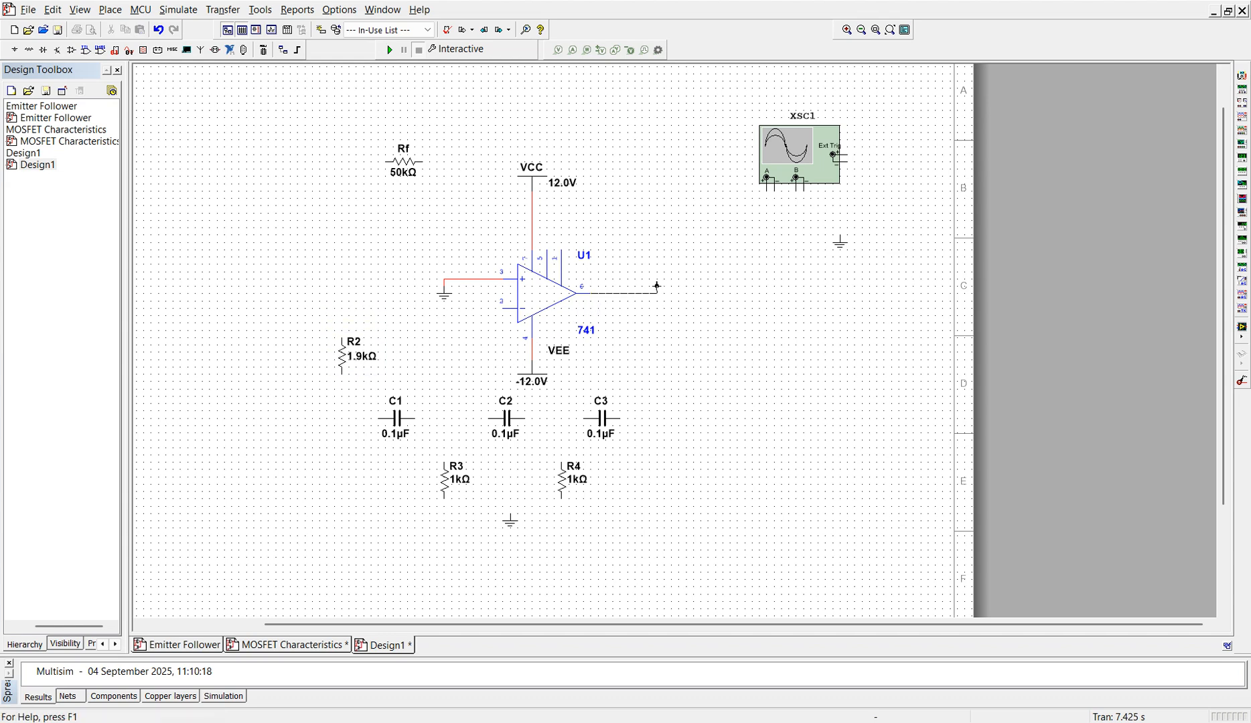
key("Escape")
left_click(404, 171)
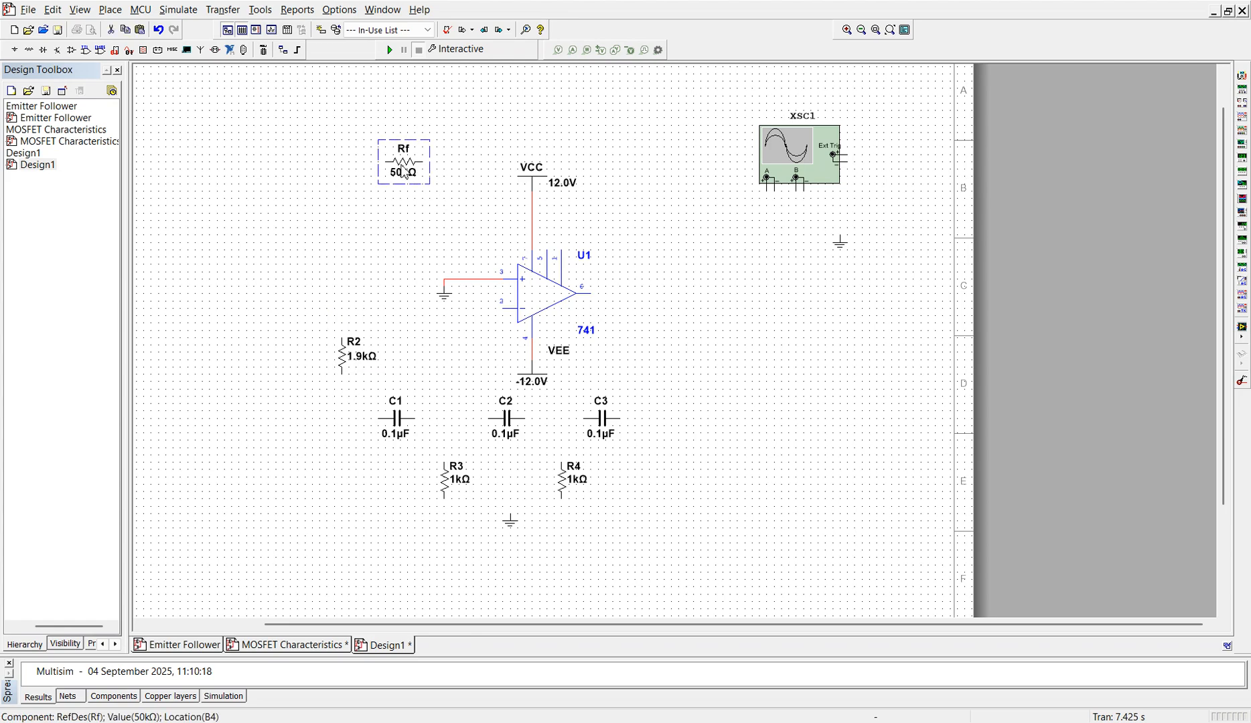
key("Up")
key("Up")
key("Up")
key("Up")
key("Up")
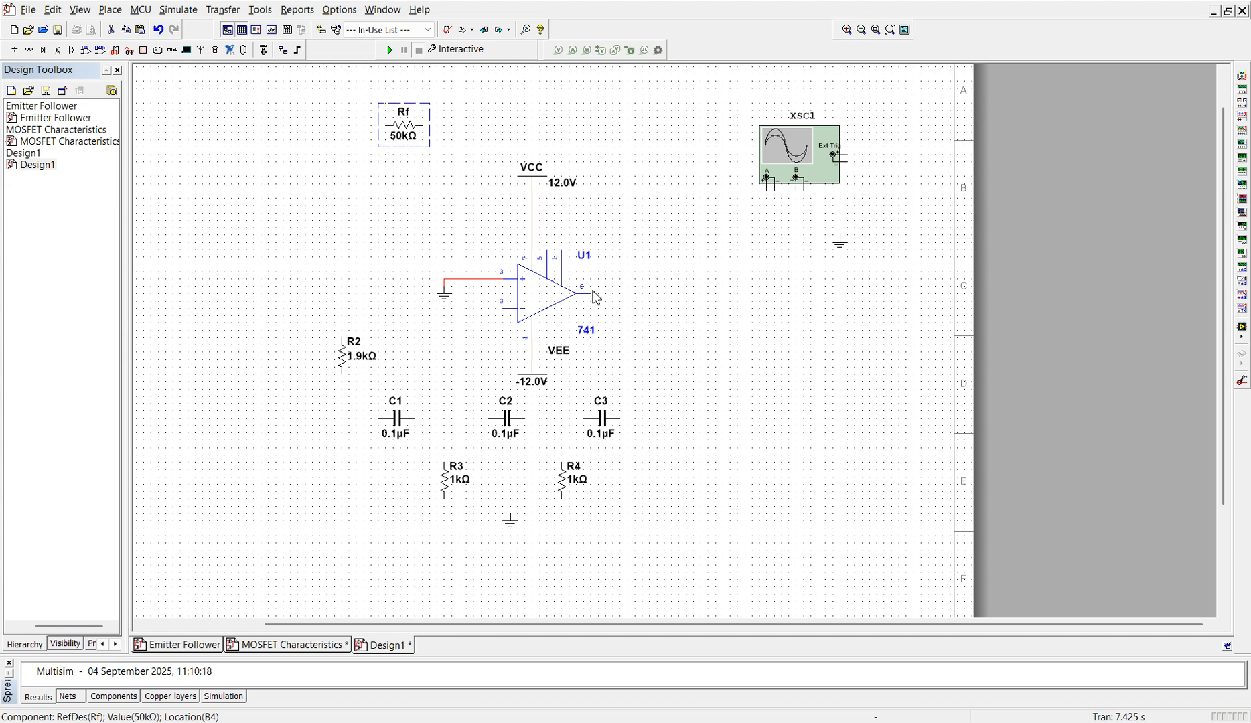
Step: Wire the op-amp output to Rf's right end and Rf's left end to the upper end of R2
left_click(595, 297)
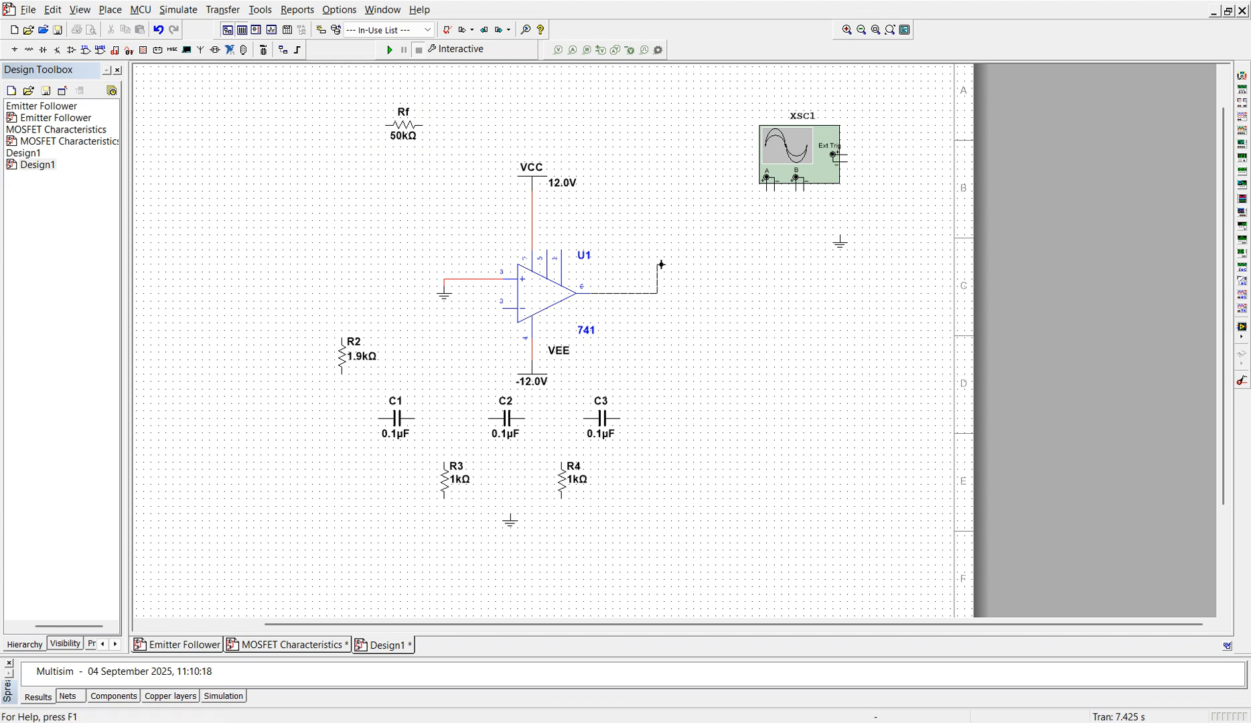
key("Escape")
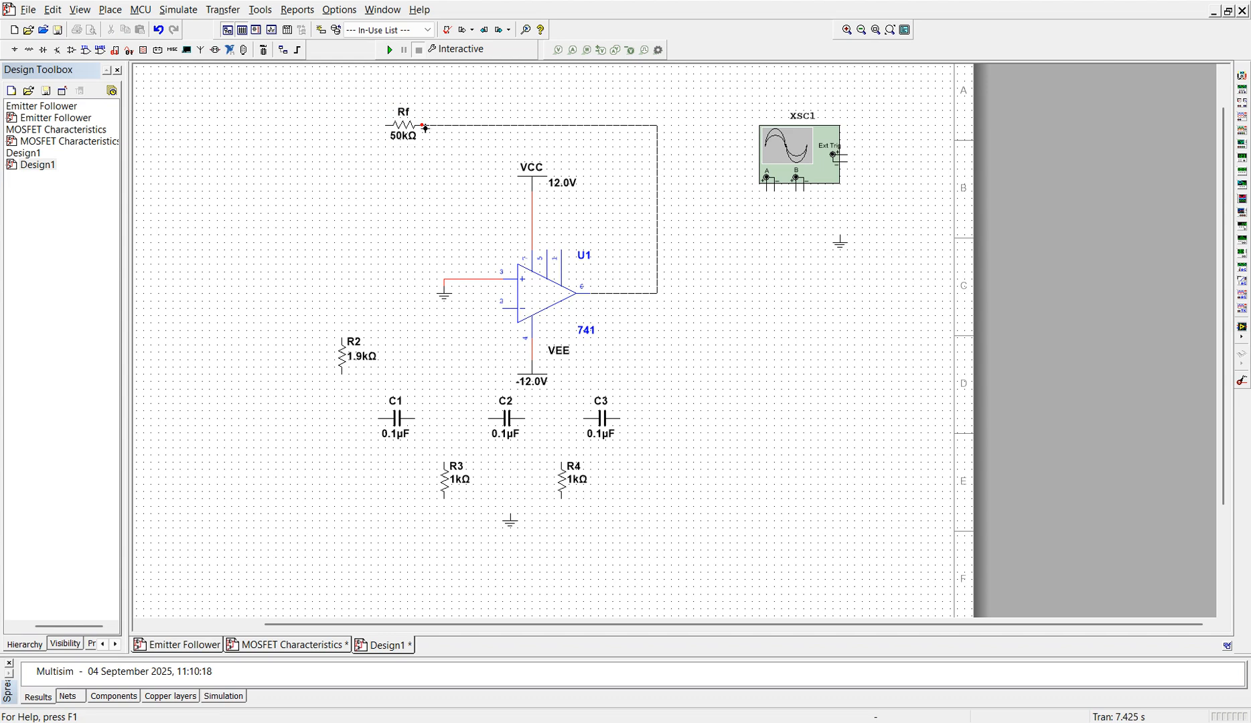
left_click(424, 128)
left_click(386, 127)
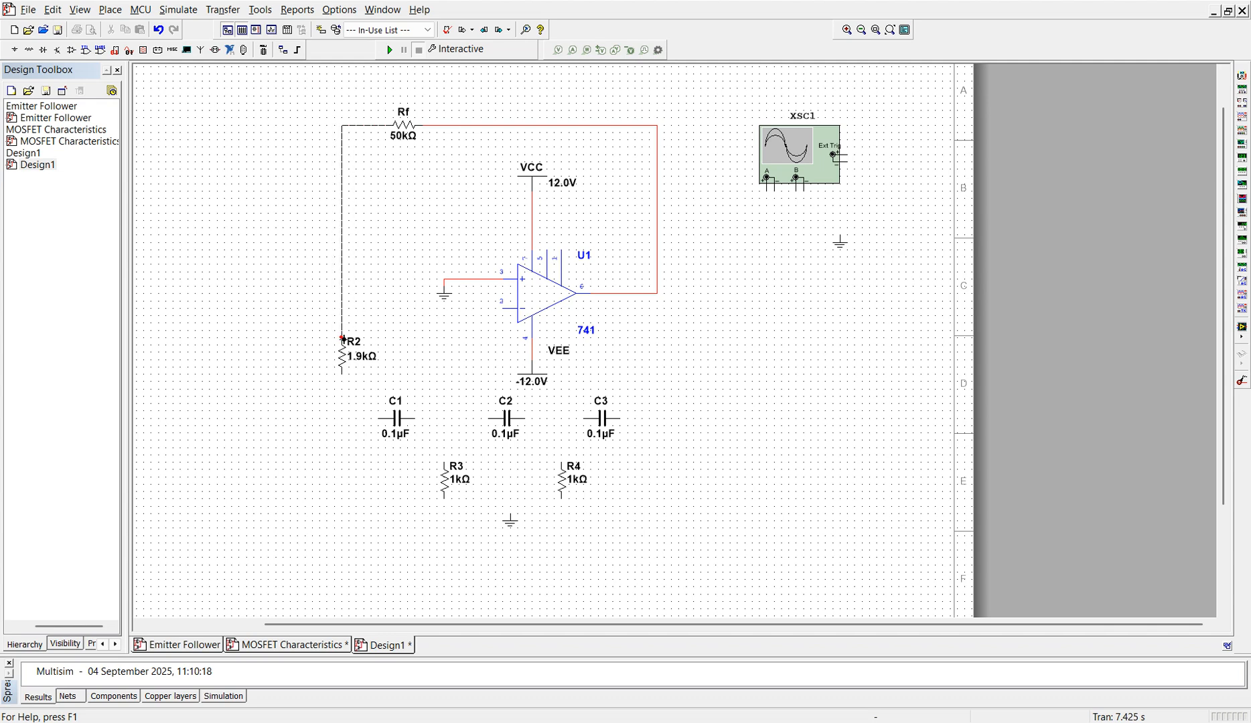
left_click(342, 339)
Step: Wire the op-amp's inverting input to the Rf–R2 wire and R2's lower end to C1's left end
left_click(505, 311)
left_click(344, 308)
left_click(343, 376)
left_click(381, 418)
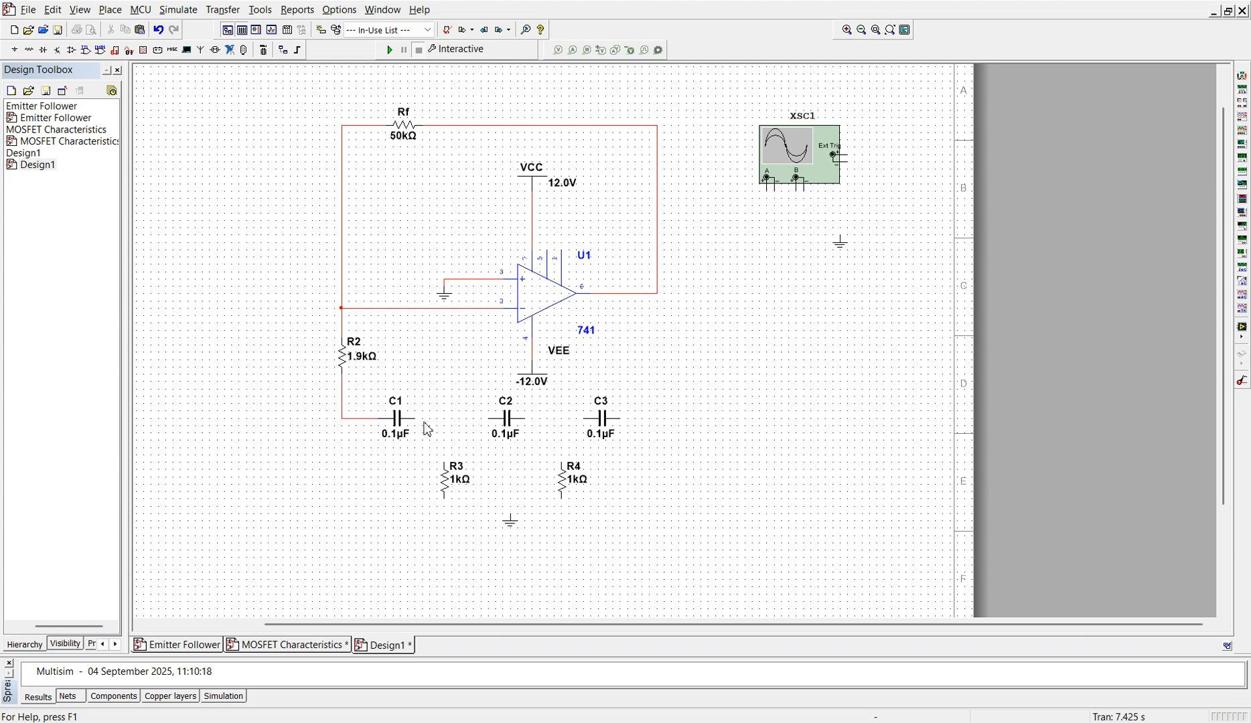
Step: Wire C1, C2 and C3 in series, and connect R3 to the C1–C2 node and R4 to the C2–C3 node
left_click(413, 419)
left_click(491, 418)
left_click(528, 422)
left_click(586, 422)
left_click(444, 418)
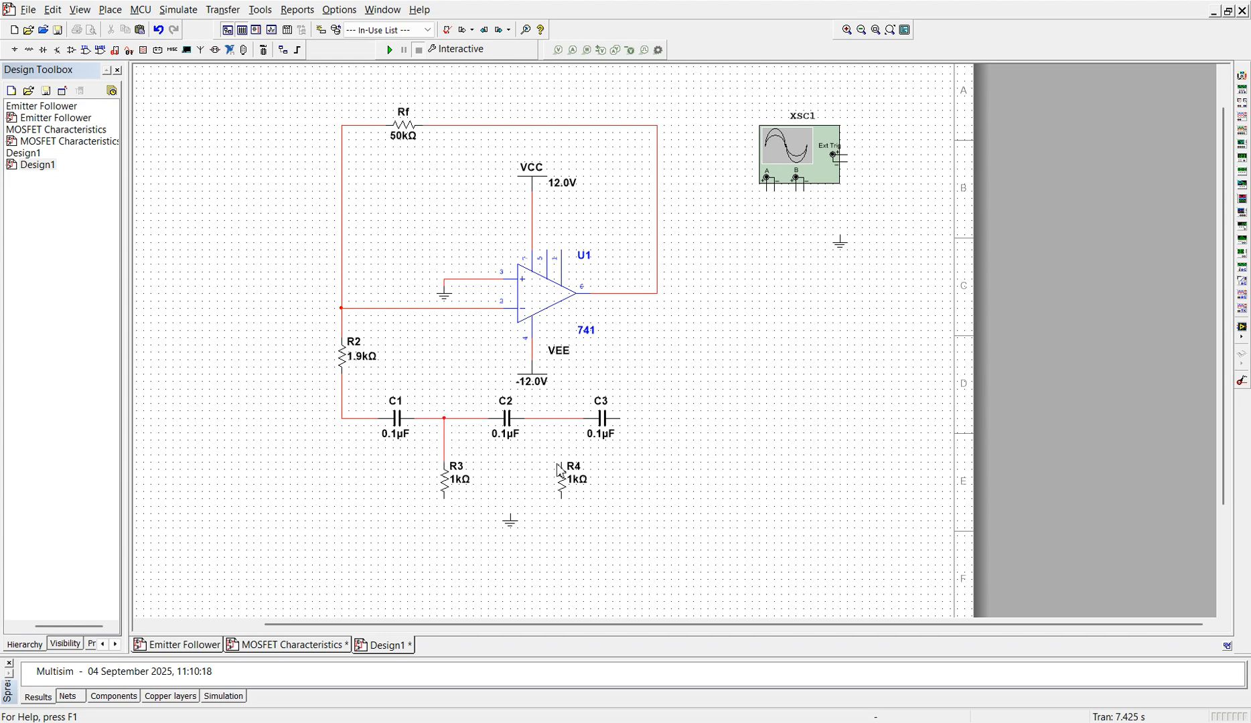
left_click(563, 420)
Step: Move the lower ground symbol further down and wire the lower ends of R3 and R4 to it
left_click(512, 531)
left_click_drag(512, 531, 512, 564)
left_click(497, 539)
left_click(446, 502)
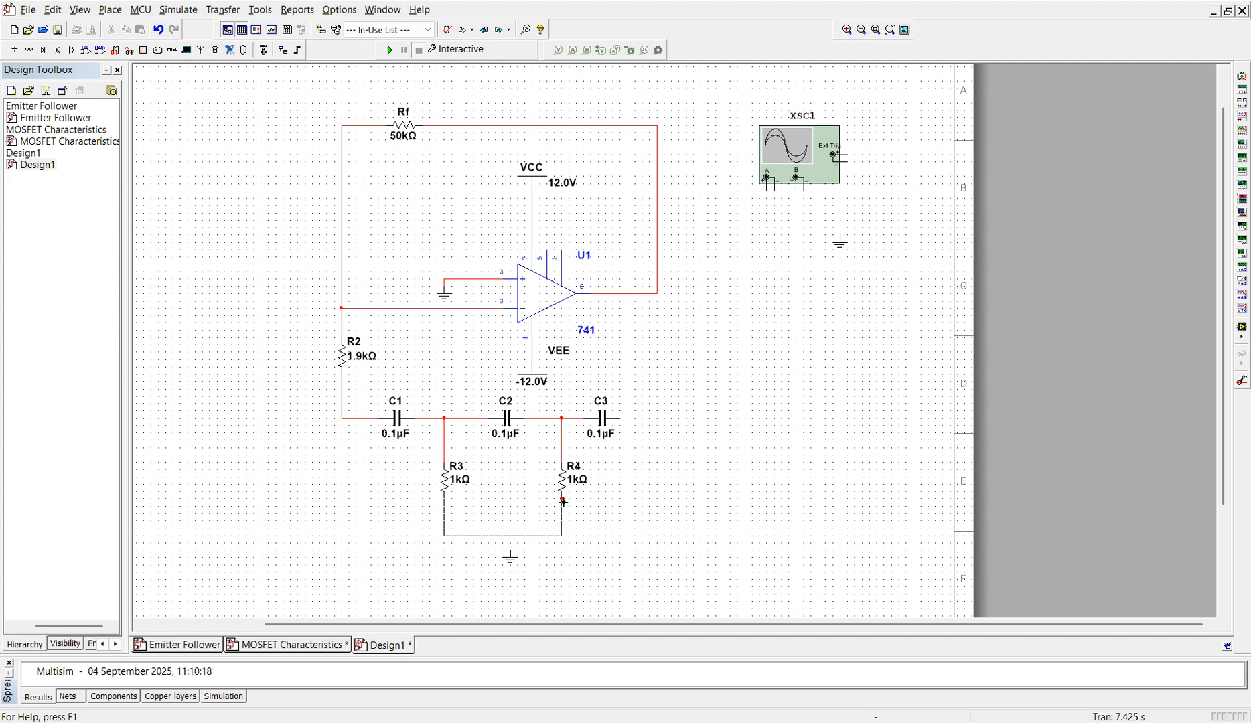
left_click(561, 497)
left_click(512, 537)
Step: Wire C3's right end to the op-amp output node
left_click(621, 420)
left_click(659, 297)
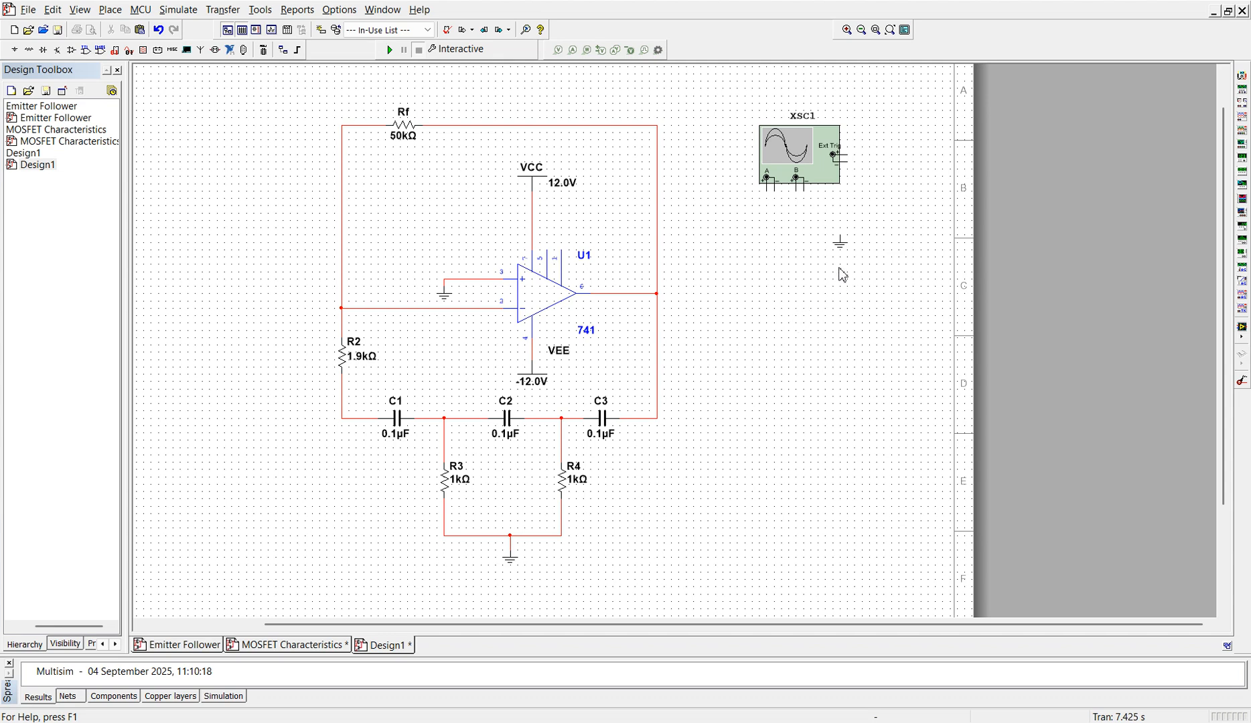
Step: Wire XSC1's negative terminals to its ground, channel A's positive to the op-amp output and channel B's positive to the C2–C3 node
left_click(776, 194)
left_click(839, 236)
left_click(768, 192)
left_click(658, 294)
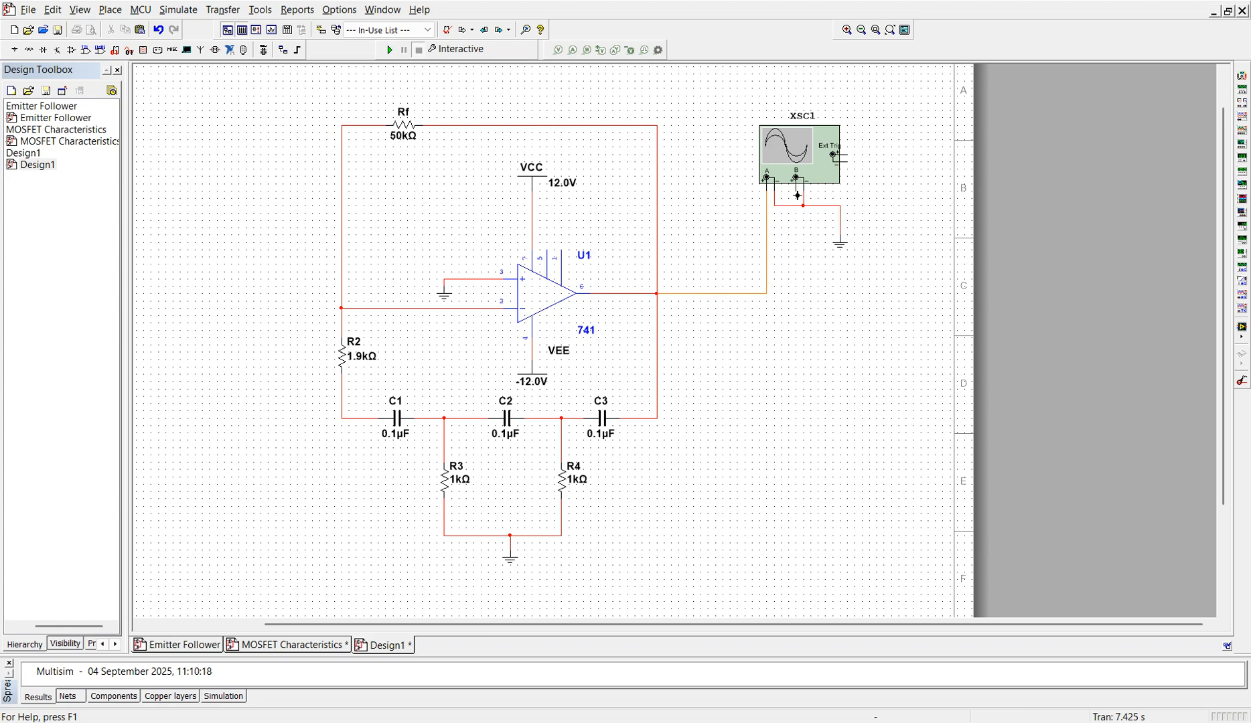
left_click(797, 195)
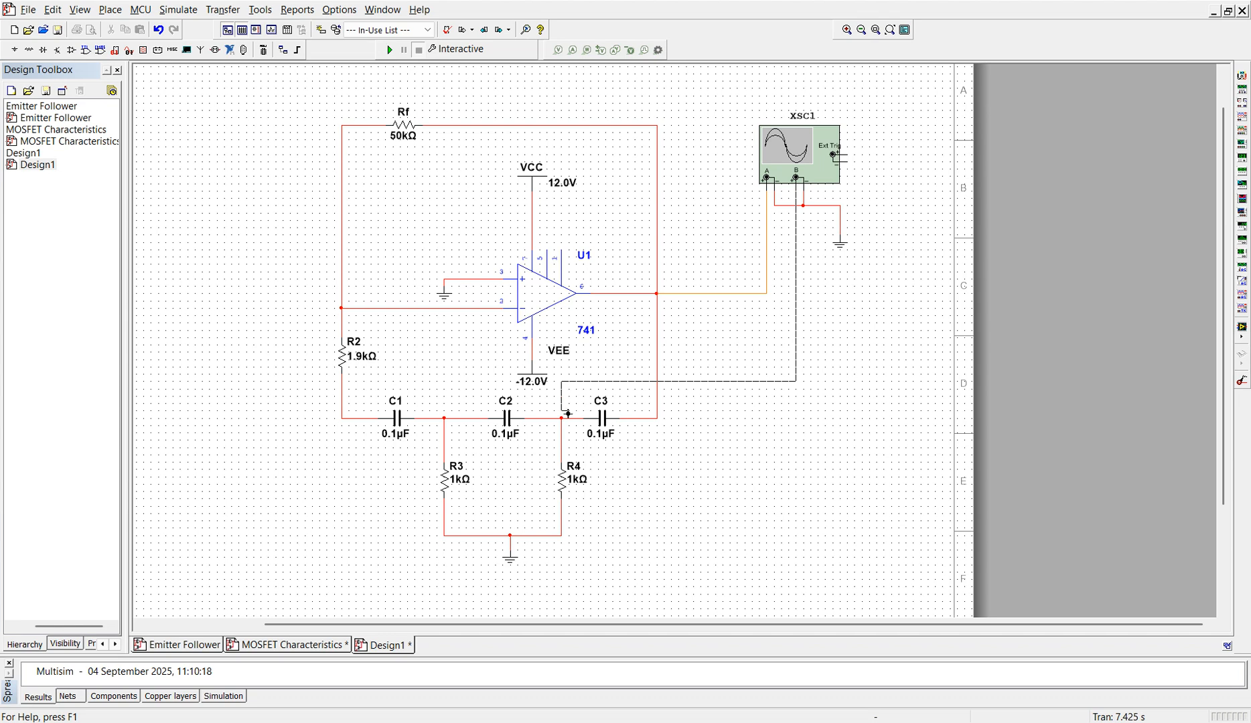
left_click(561, 418)
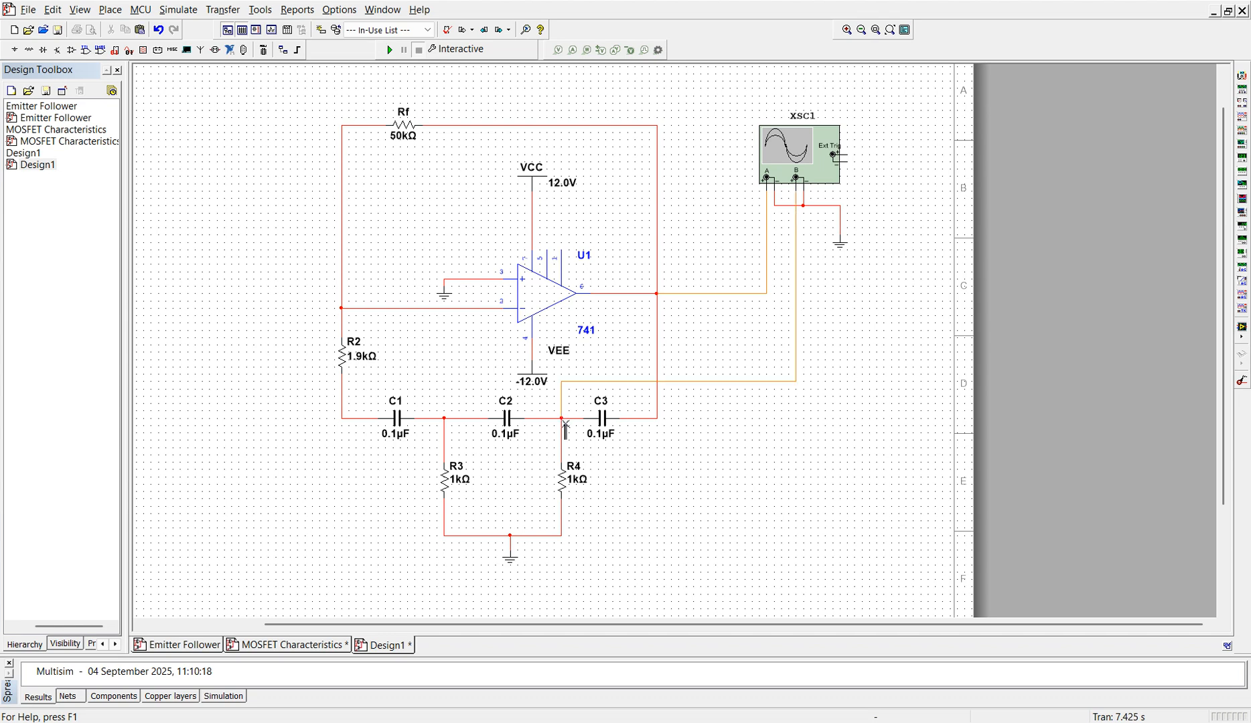
Step: Change the color of the oscilloscope's channel B wire to blue-violet
right_click(711, 383)
left_click(756, 414)
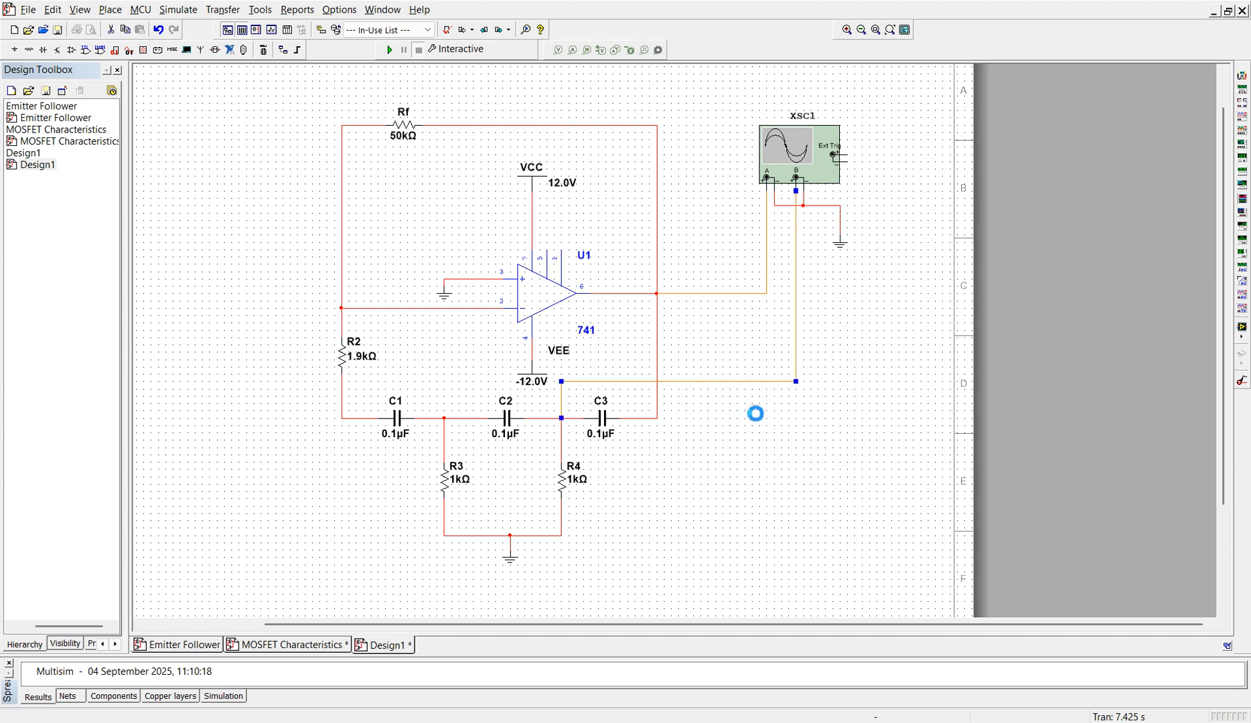
left_click(585, 322)
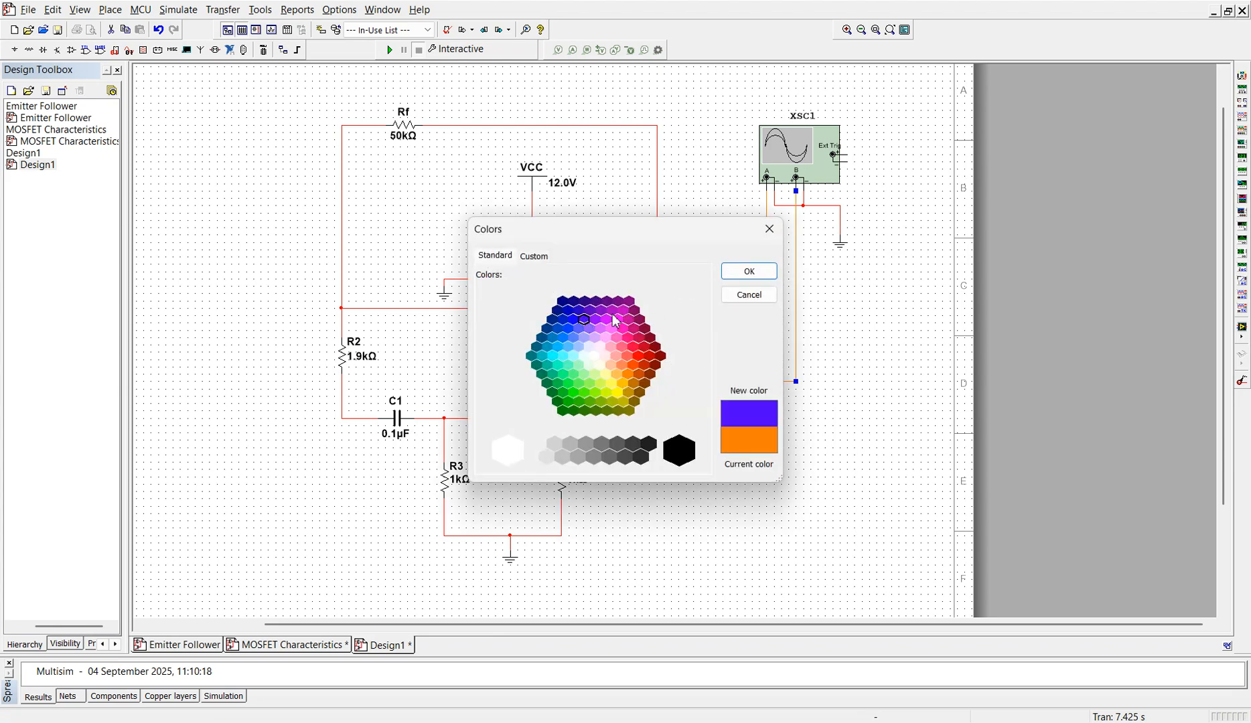
left_click(749, 272)
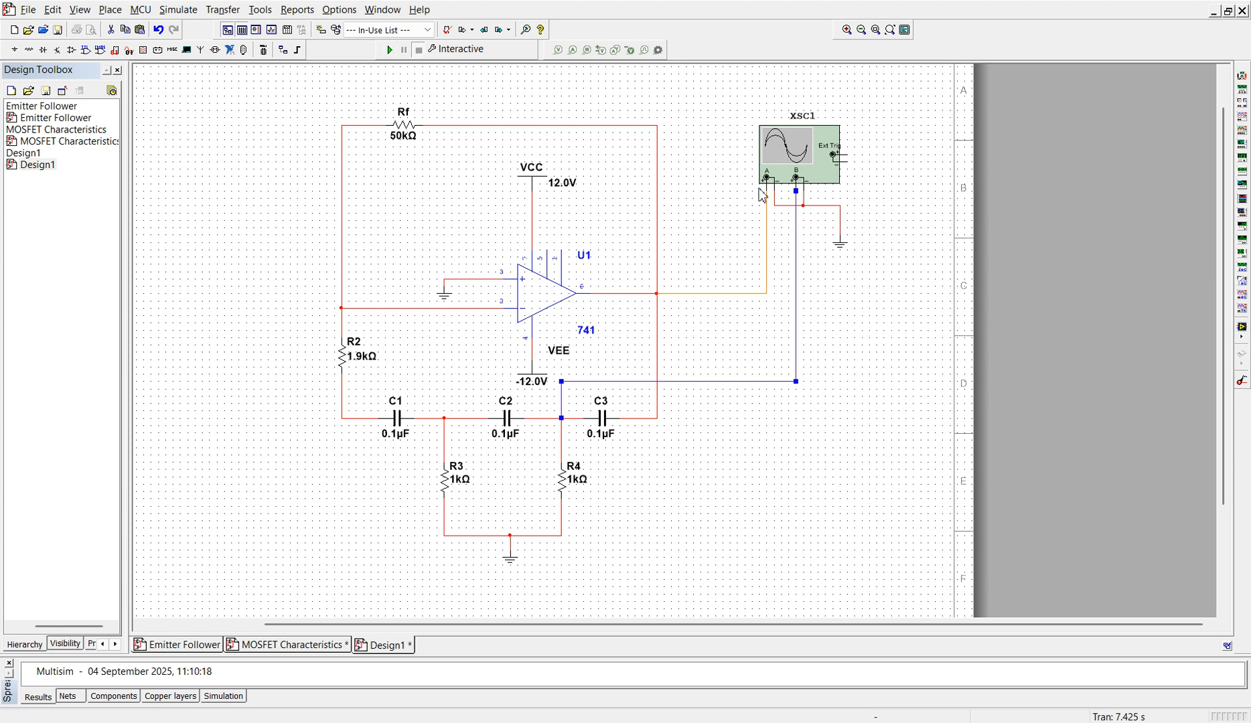
Step: Run the simulation and open oscilloscope XSC1's display, placing its window clear of the op-amp circuit
left_click(390, 49)
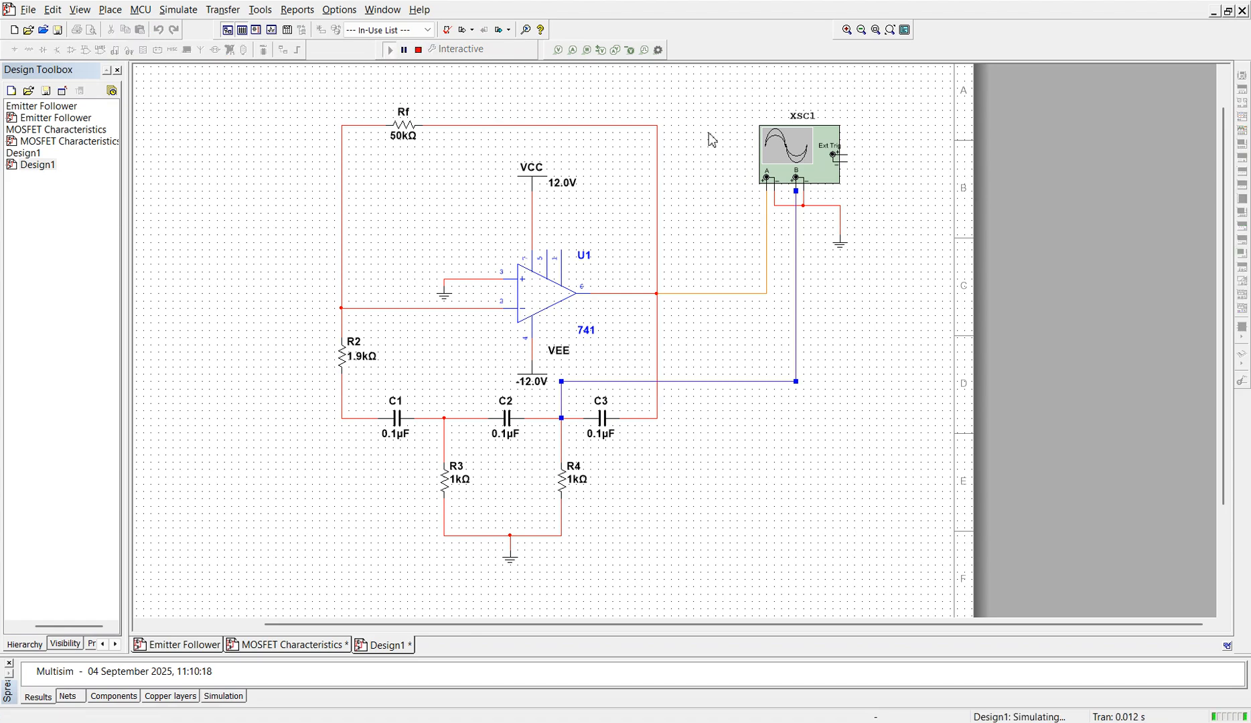
double_click(802, 172)
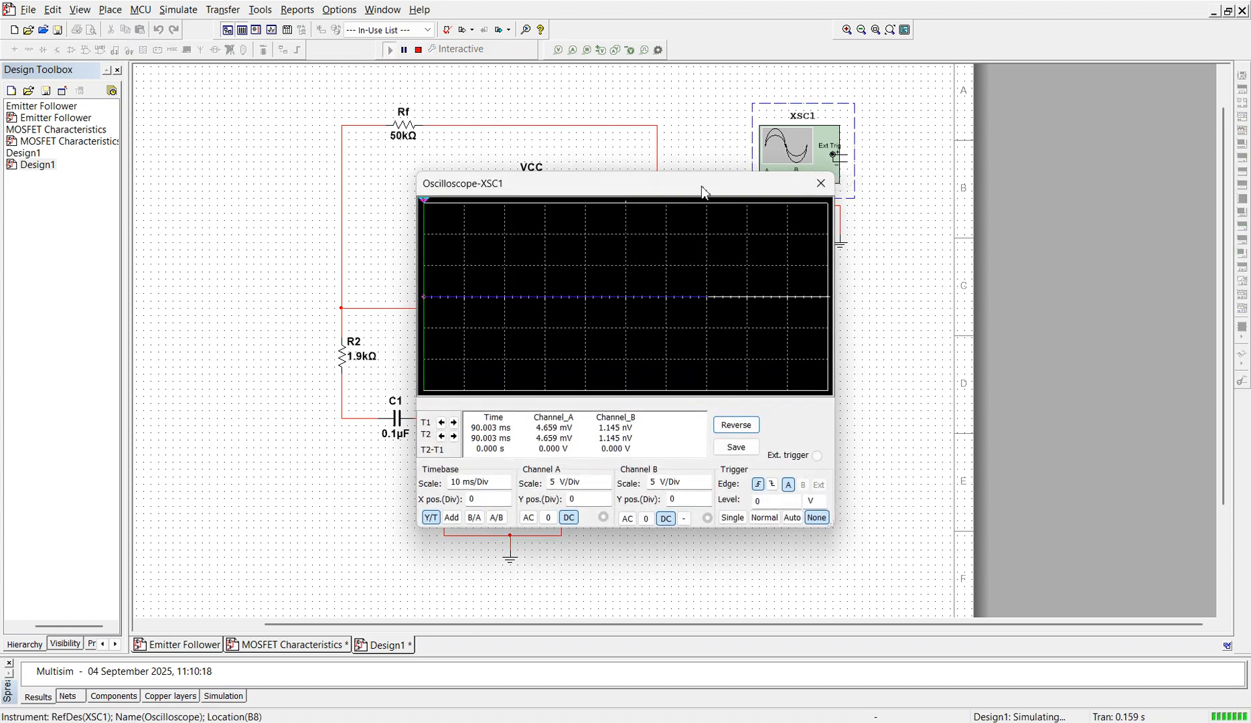
mouse_move(703, 192)
left_mouse_down()
mouse_move(984, 238)
mouse_move(1038, 181)
mouse_move(1060, 243)
mouse_move(1075, 215)
left_mouse_up()
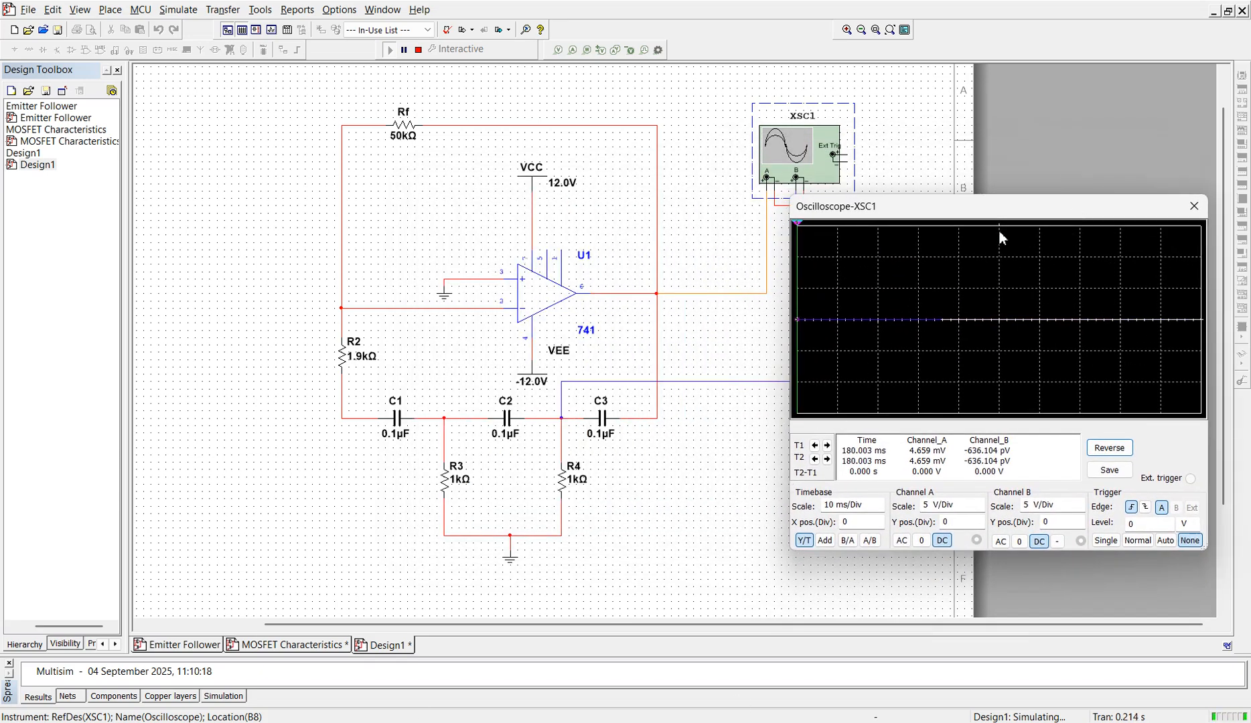
left_click_drag(996, 215, 1031, 199)
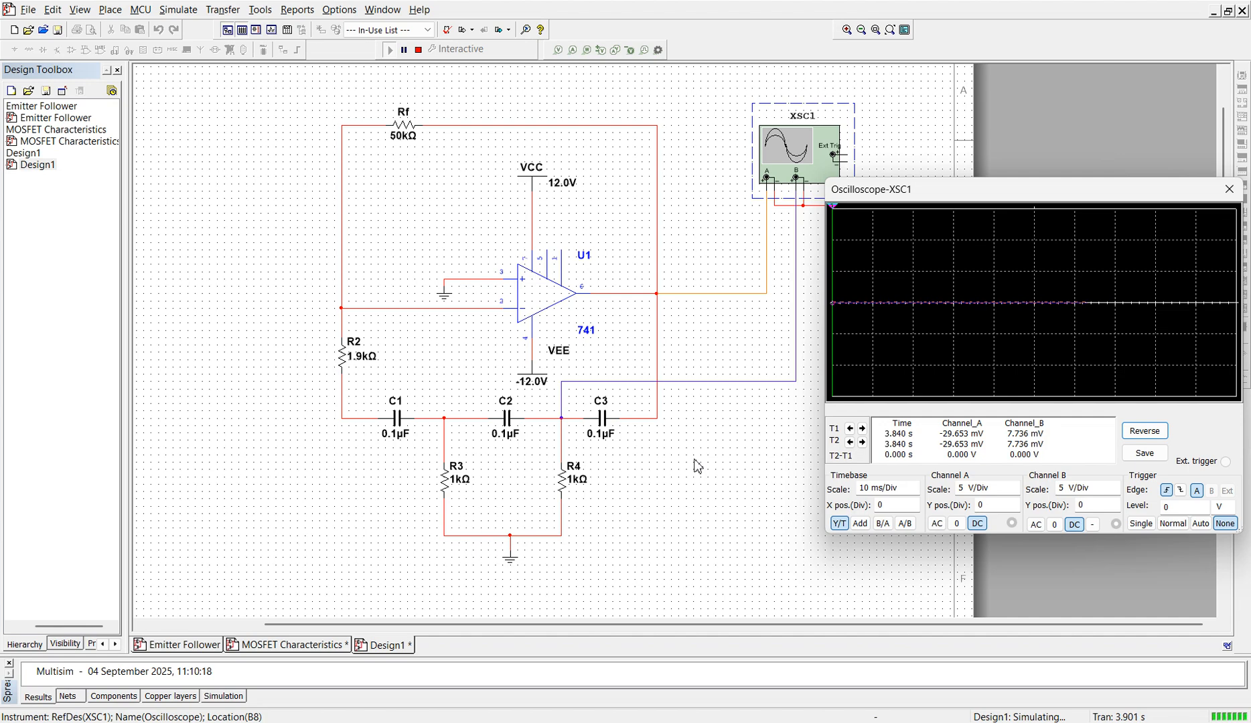
Step: Set the oscilloscope to a reversed background, a 1 ms/Div timebase and Single trigger mode
left_click(1146, 432)
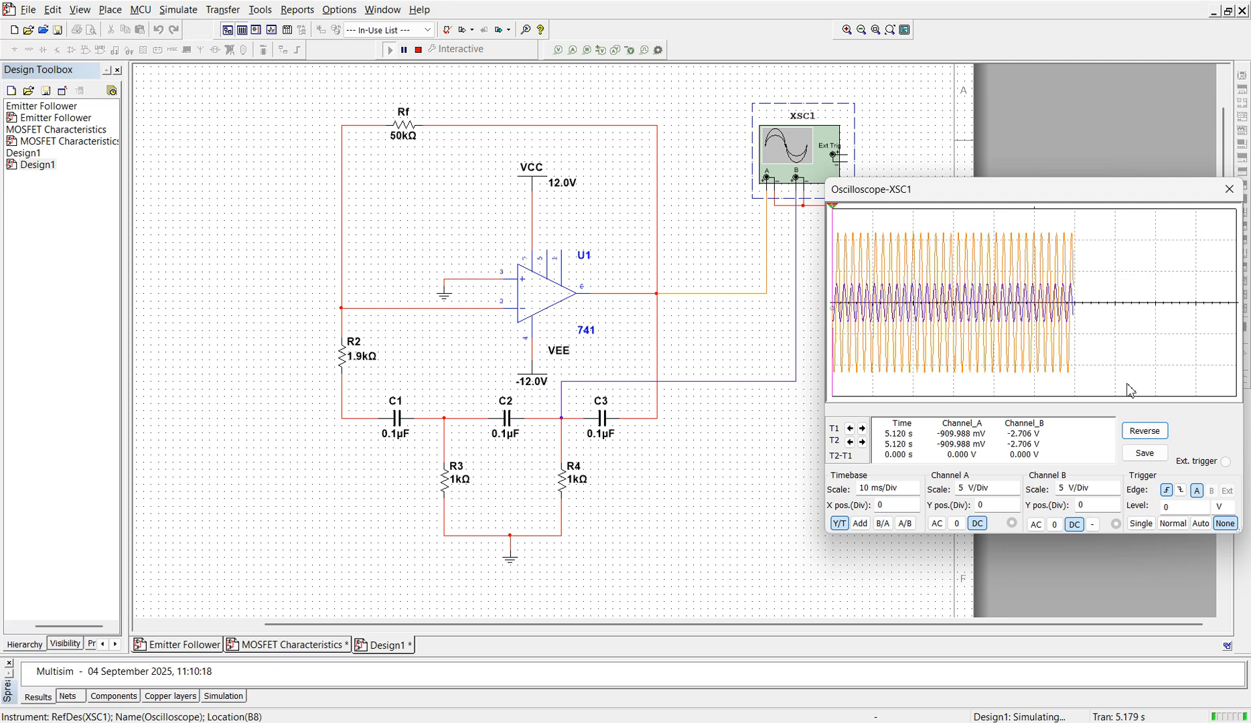
left_click(909, 490)
left_click(912, 492)
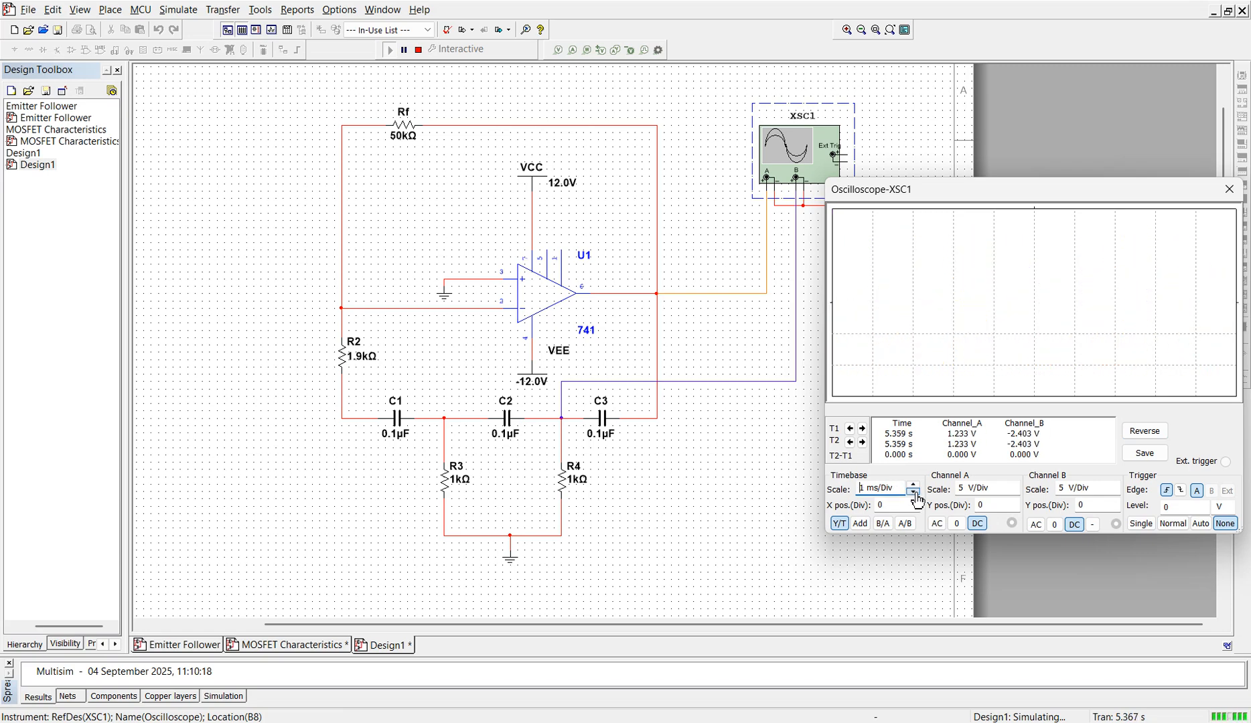
left_click(1142, 524)
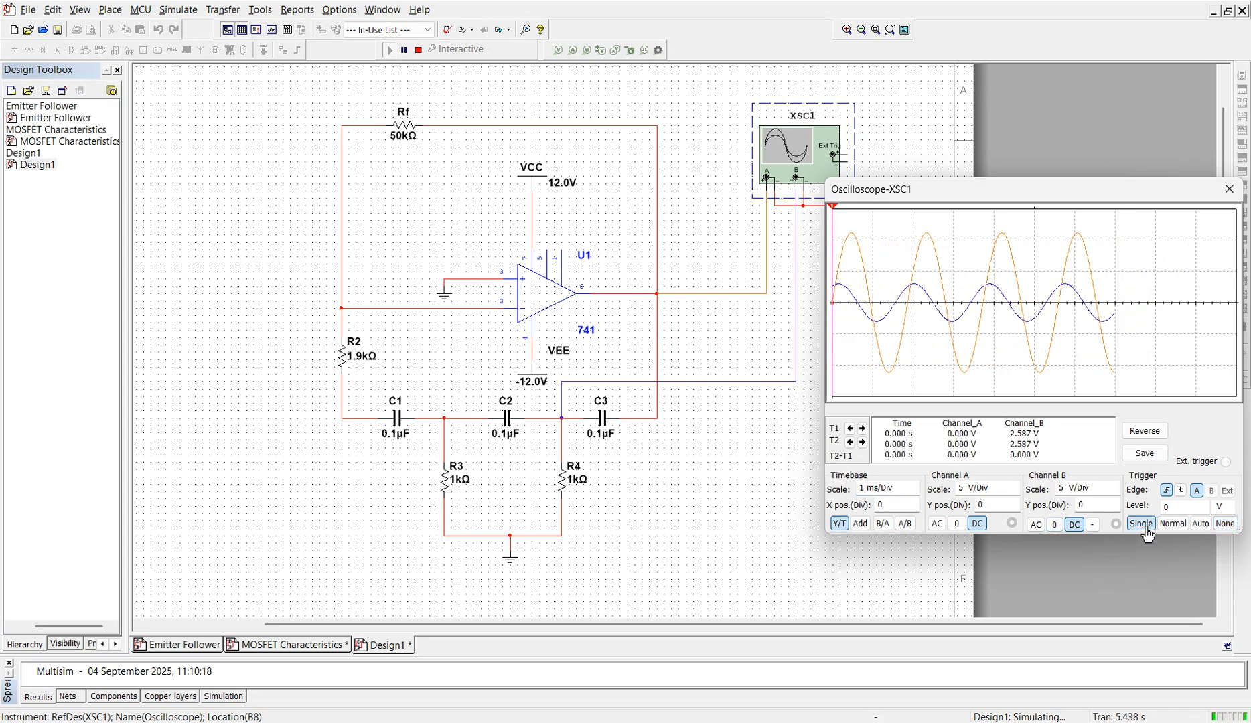
Step: Try channel A at 2 V/Div, return it to 5 V/Div, and set channel B's scale to 2 V/Div
left_click(1016, 491)
left_click(1015, 494)
left_click(1014, 486)
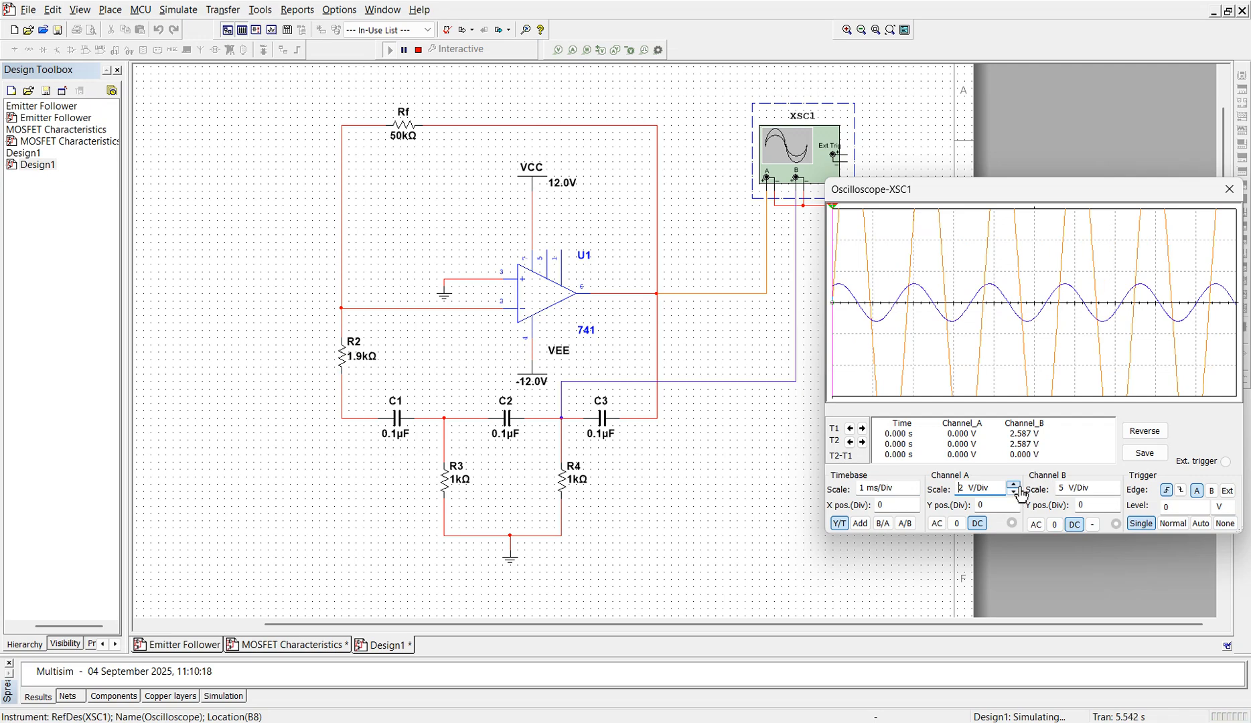
left_click(1117, 490)
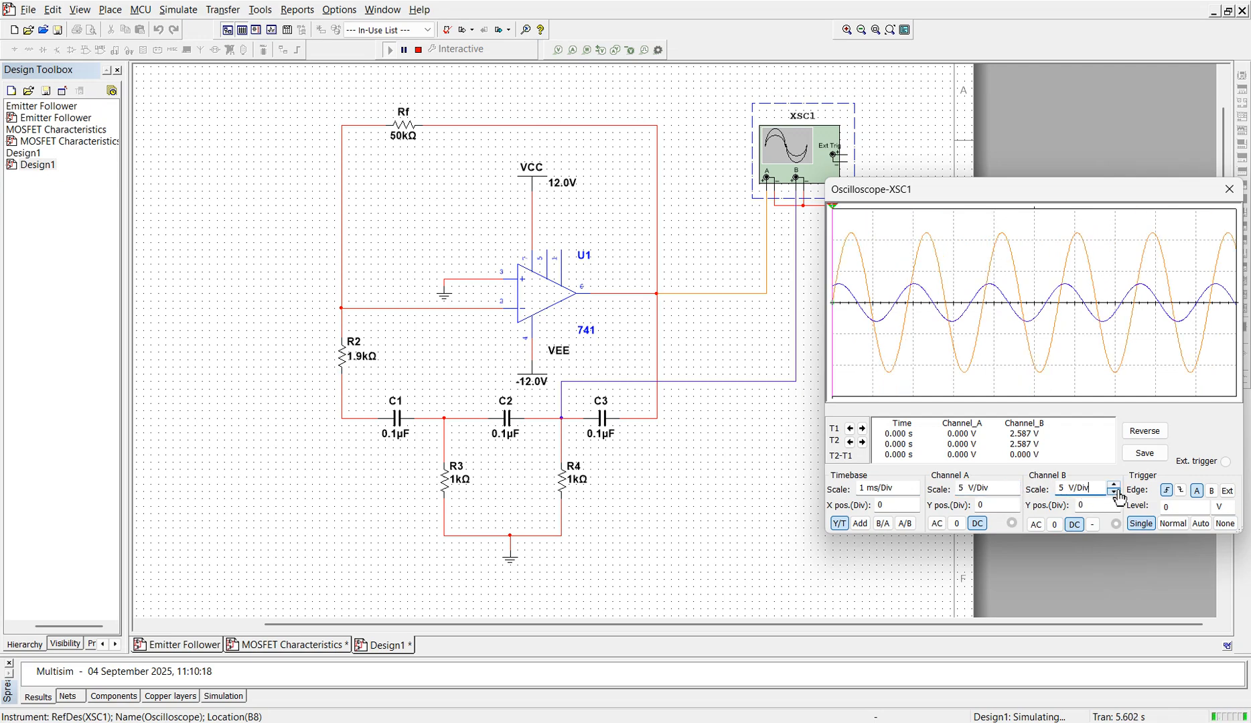
left_click(1114, 494)
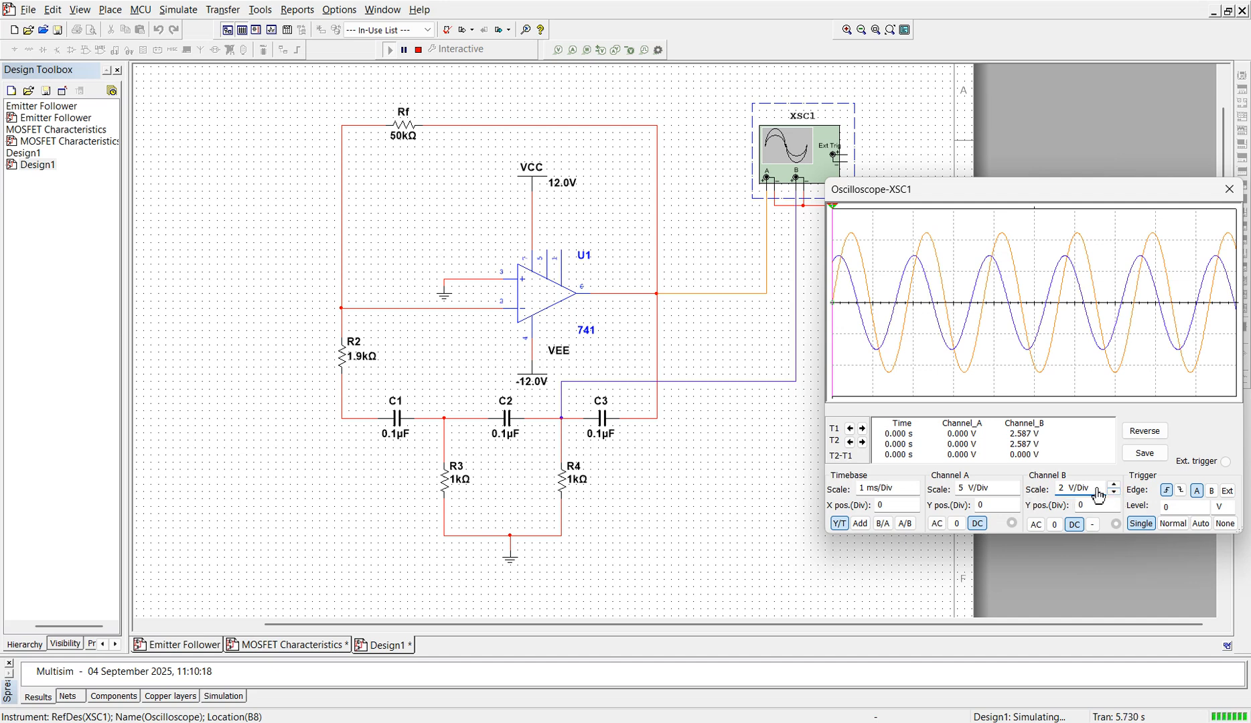
Step: Try 10 V/Div on channel A and 1 V/Div on channel B, returning them to 5 V/Div and 2 V/Div
left_click(1015, 491)
left_click(1014, 487)
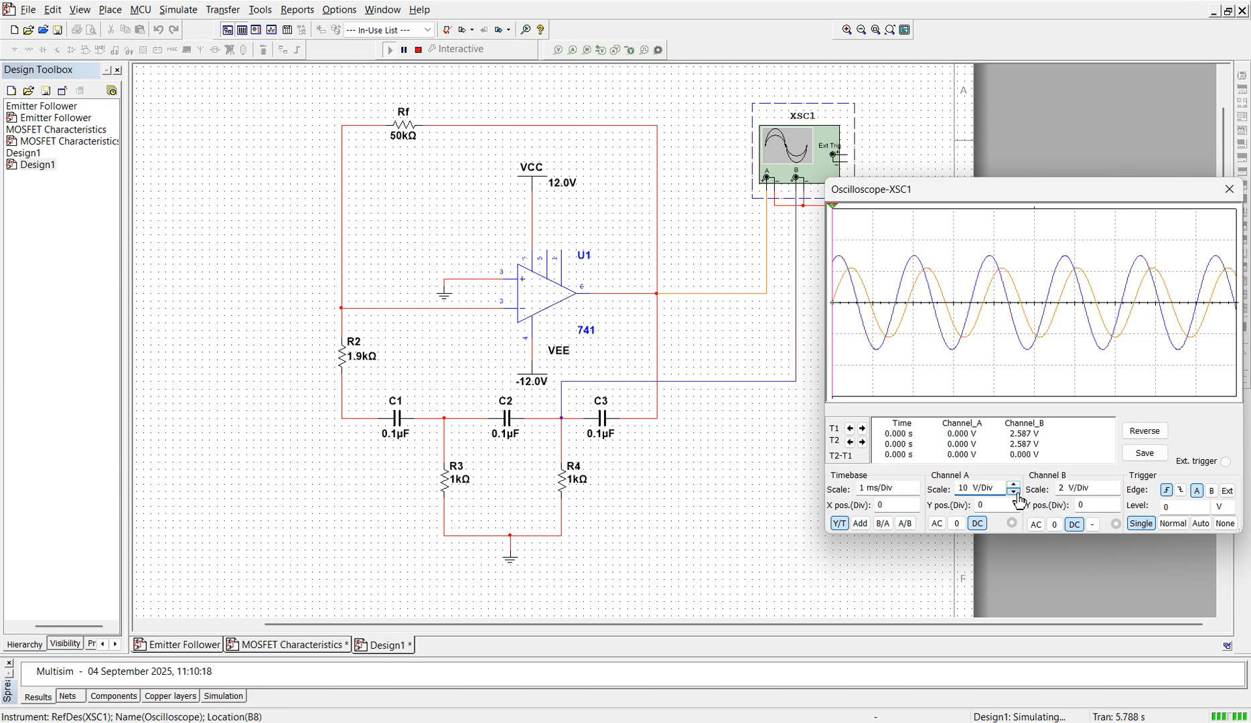
left_click(1015, 494)
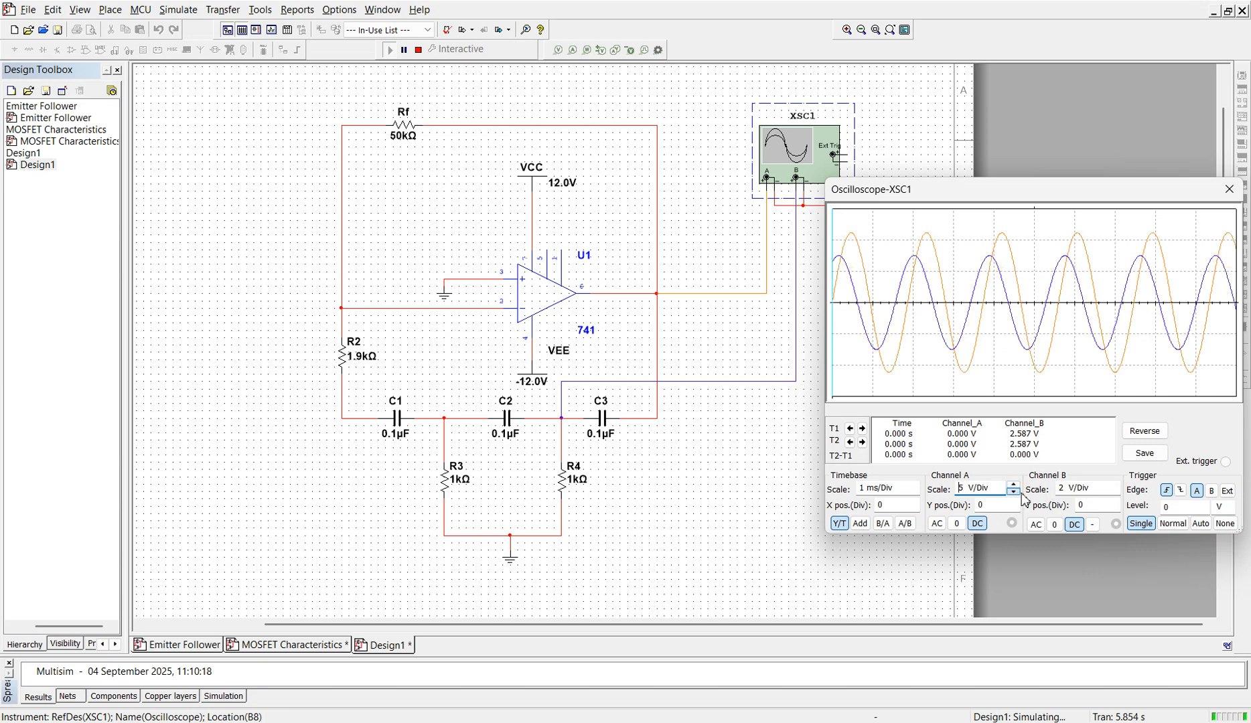
left_click(1117, 493)
left_click(1117, 493)
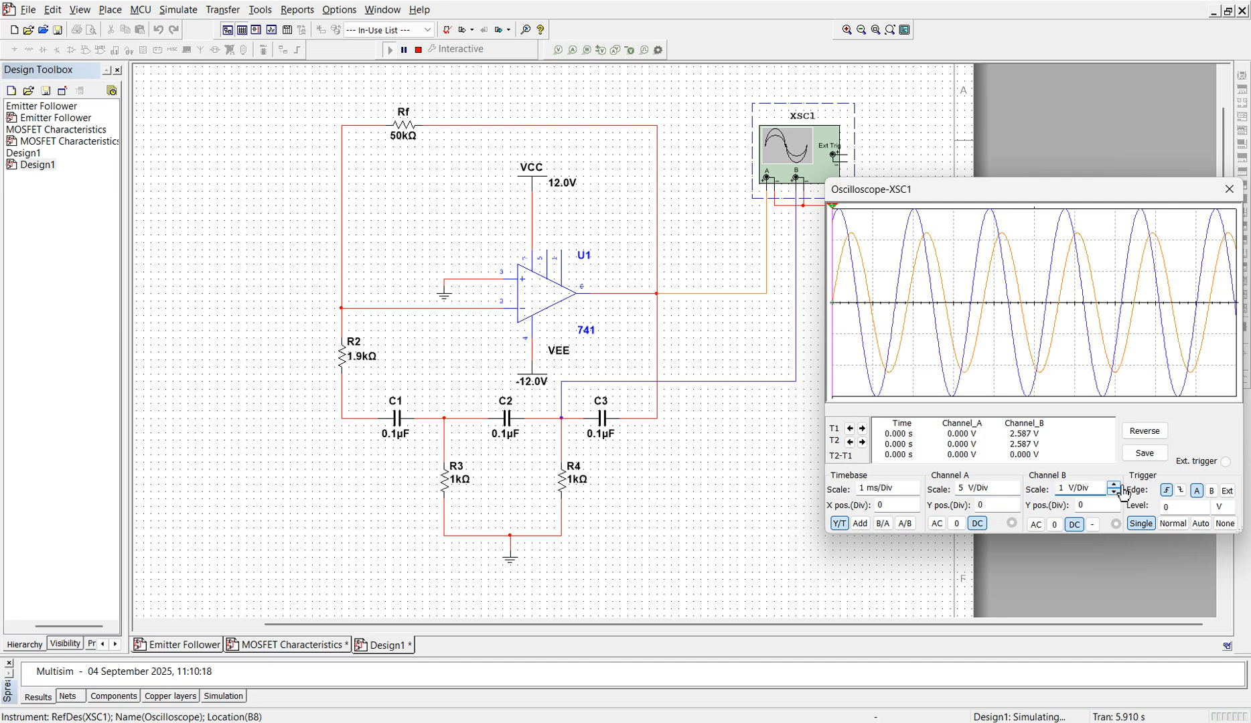
left_click(1118, 484)
left_click(1118, 484)
left_click(1116, 493)
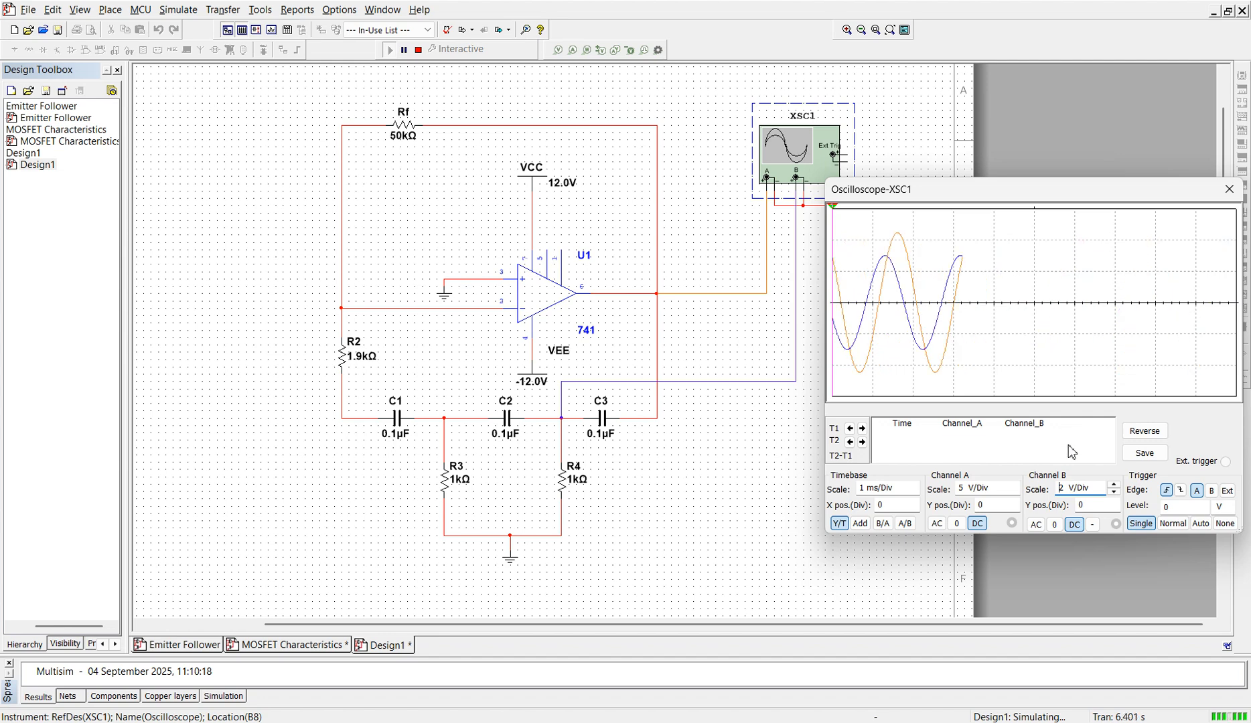
Step: Set channel B's coupling to 0 to view channel A alone, and restore it to DC
left_click(1054, 525)
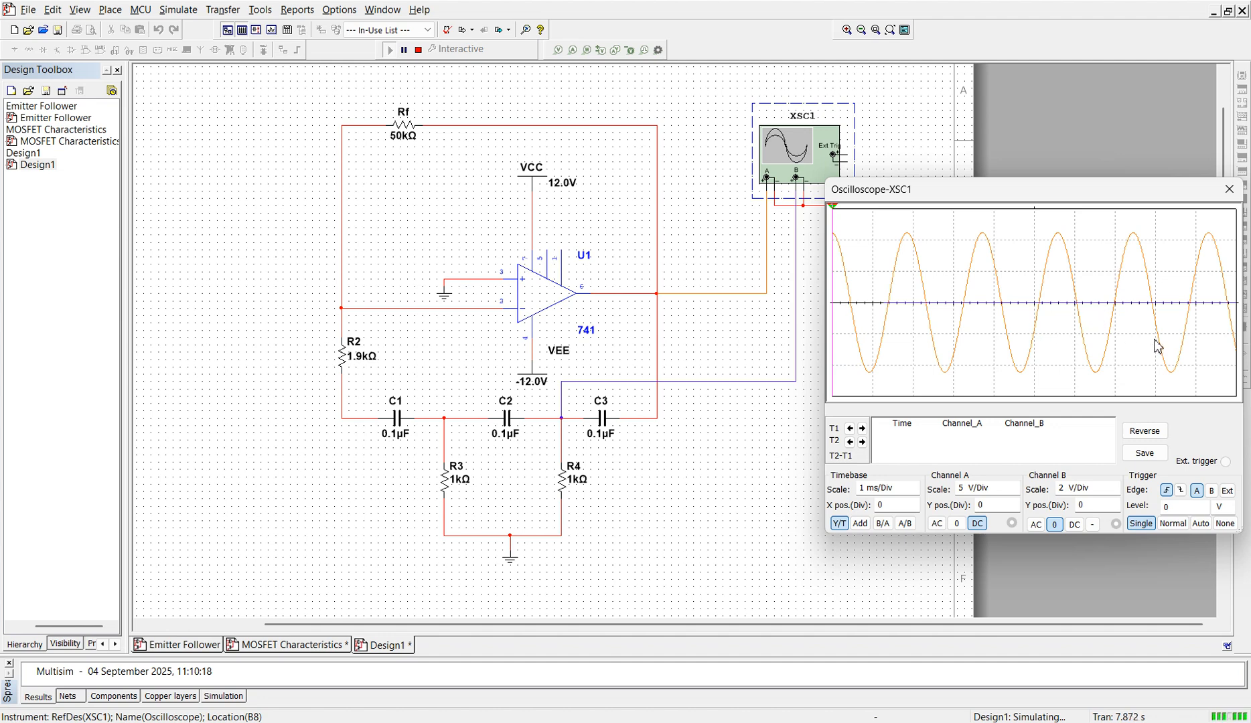
left_click(1074, 524)
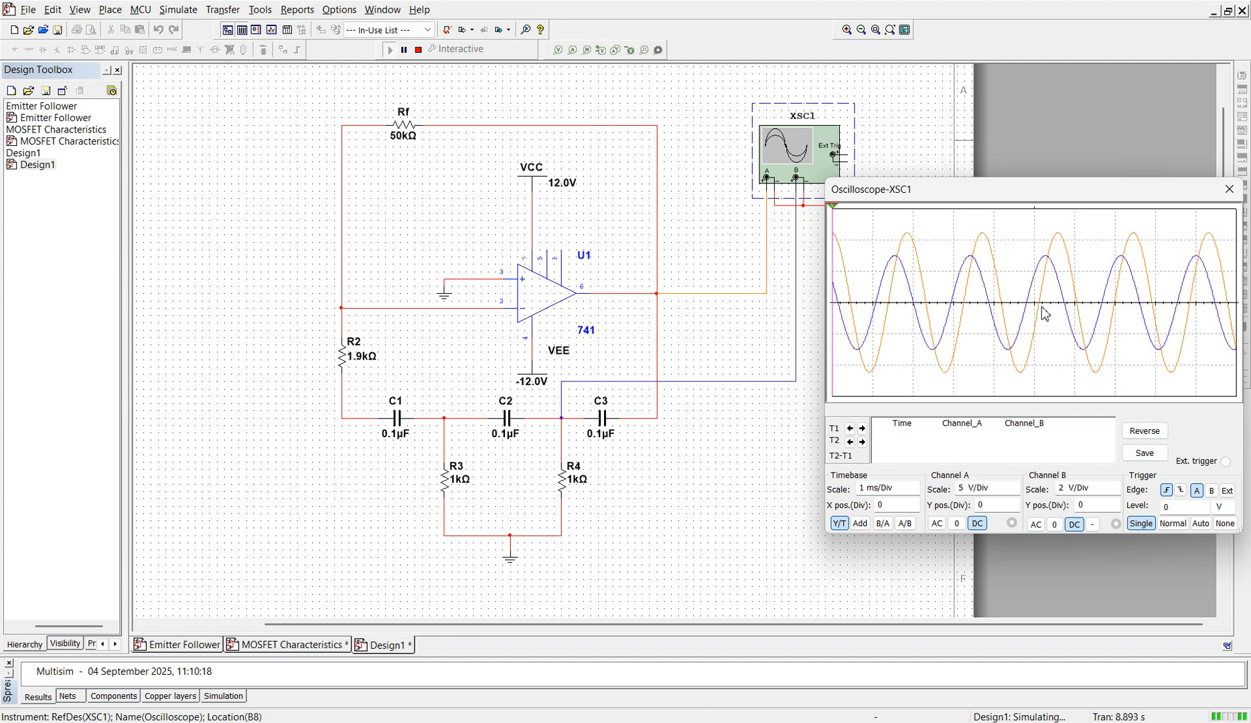
Step: Switch to the RC Phase Shift Oscillator presentation in PowerPoint at its circuit diagram slide
key("alt+Tab")
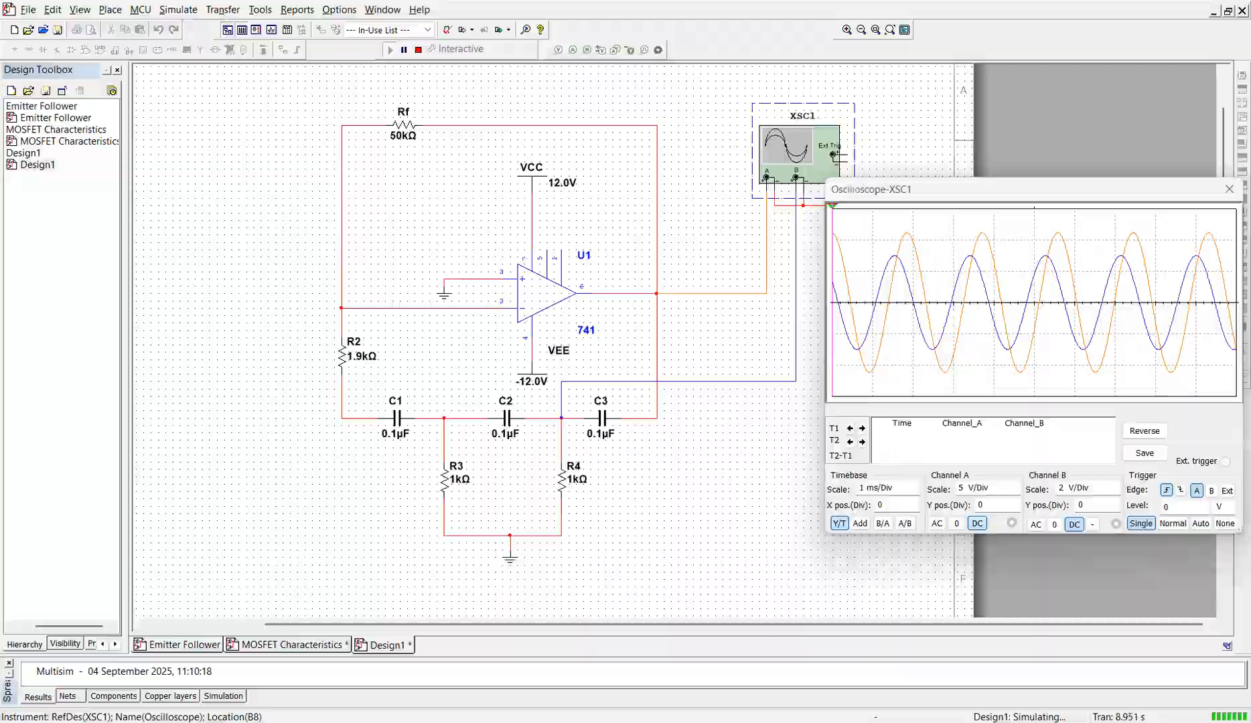
left_click(1072, 715)
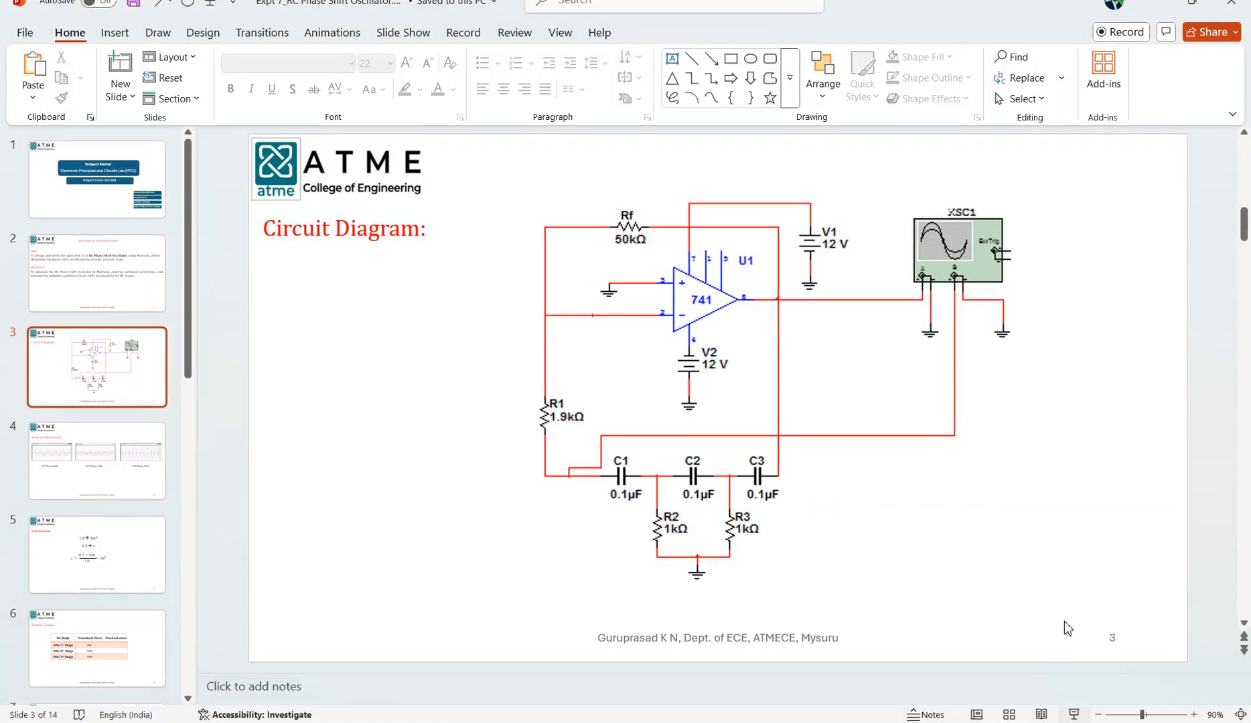
Step: Present the Expected Waveforms and Calculations slides, end the slide show and switch back to Multisim
key("Right")
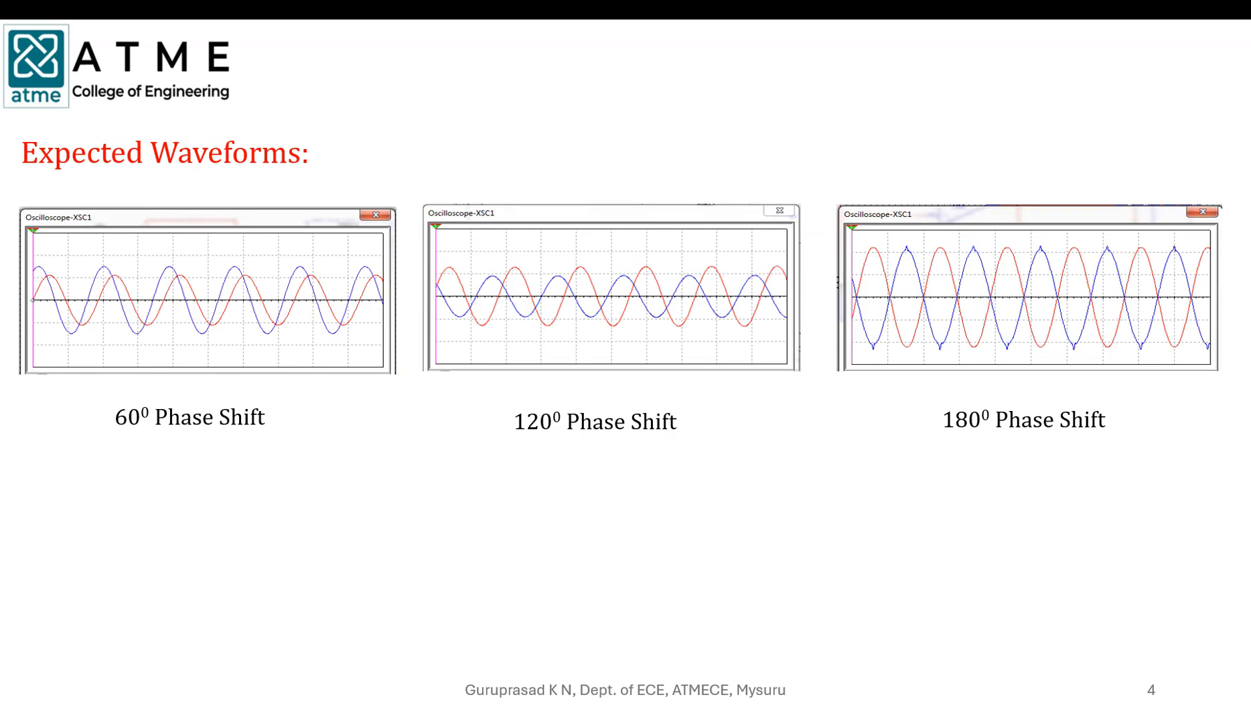
key("Right")
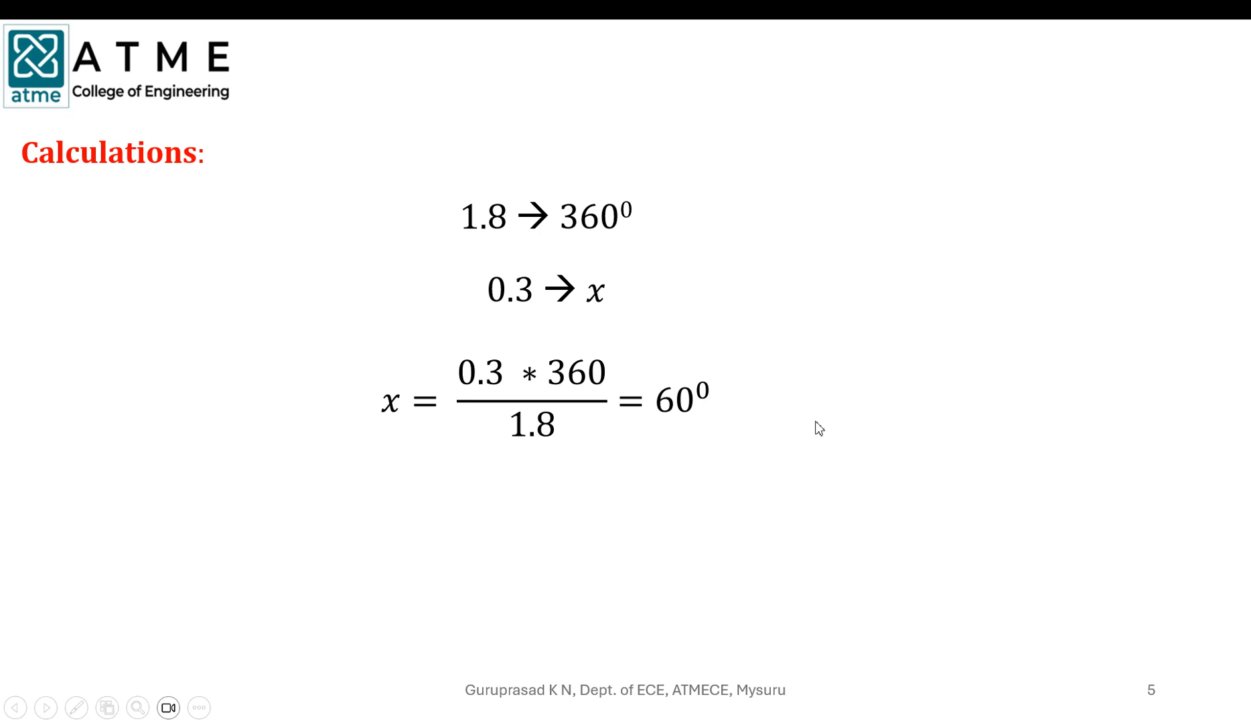
key("Escape")
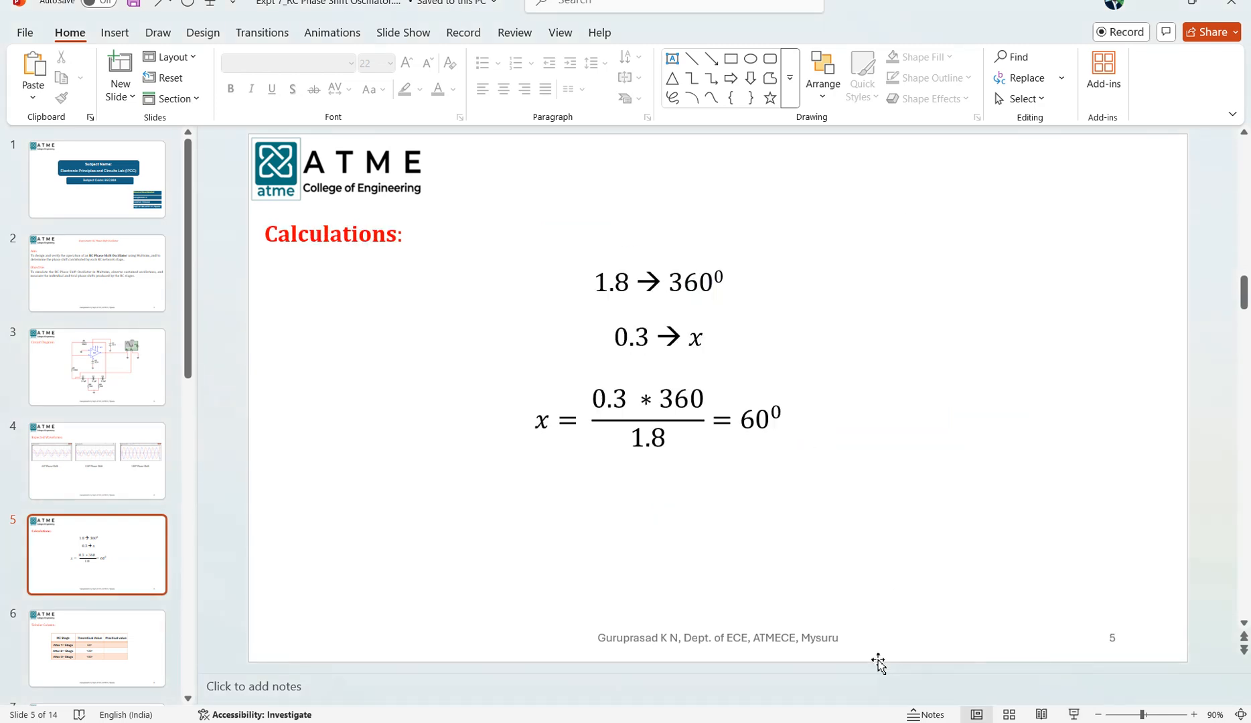
left_click(845, 722)
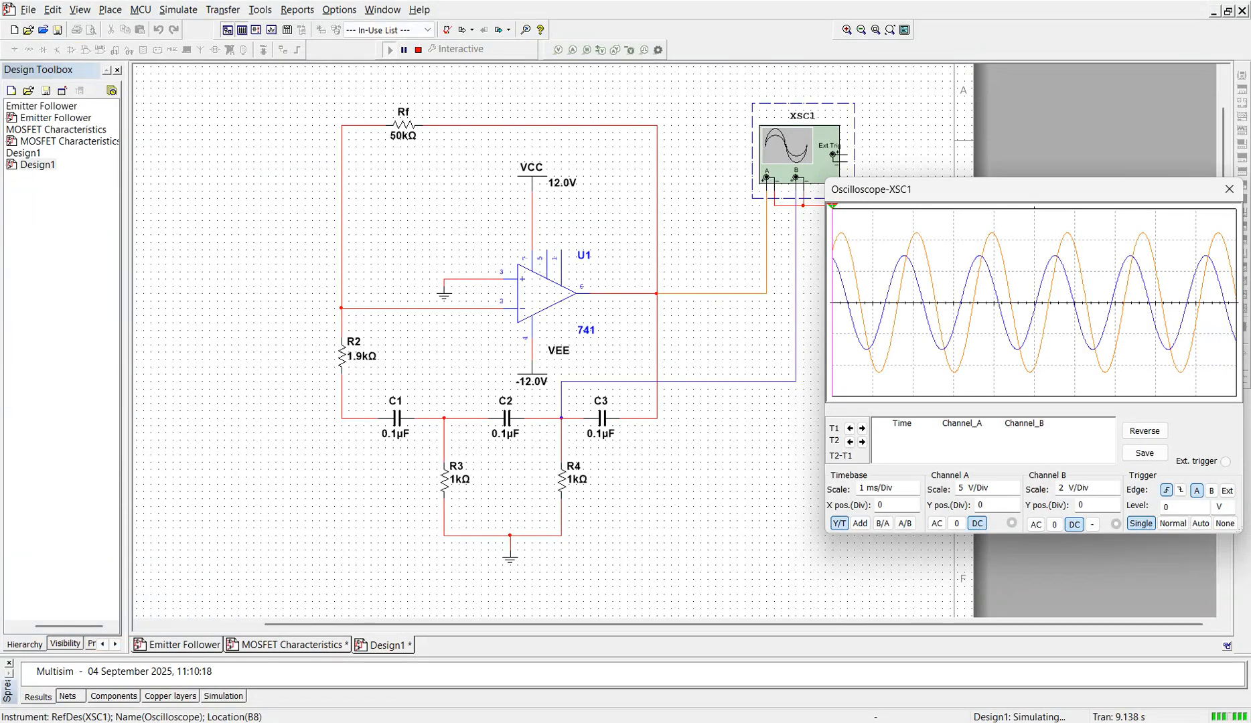
Step: Close the XSC1 oscilloscope window and stop the running simulation
left_click_drag(1065, 192, 955, 213)
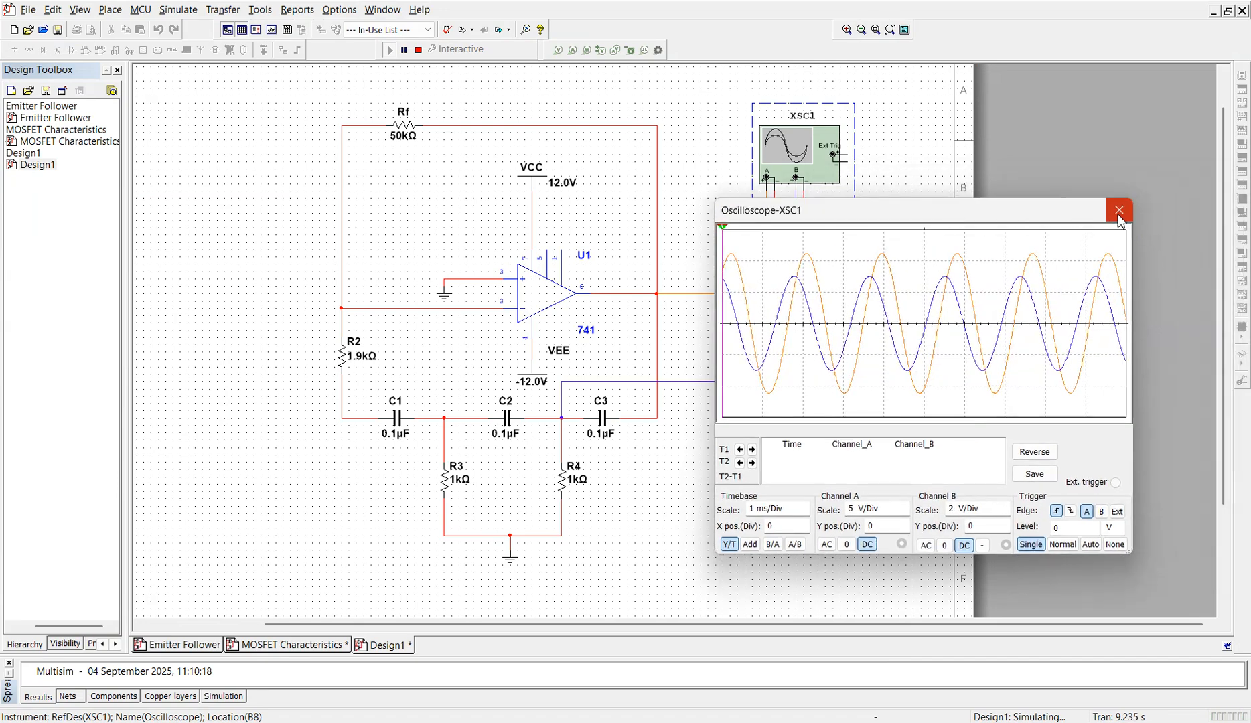
left_click(1119, 217)
left_click(418, 50)
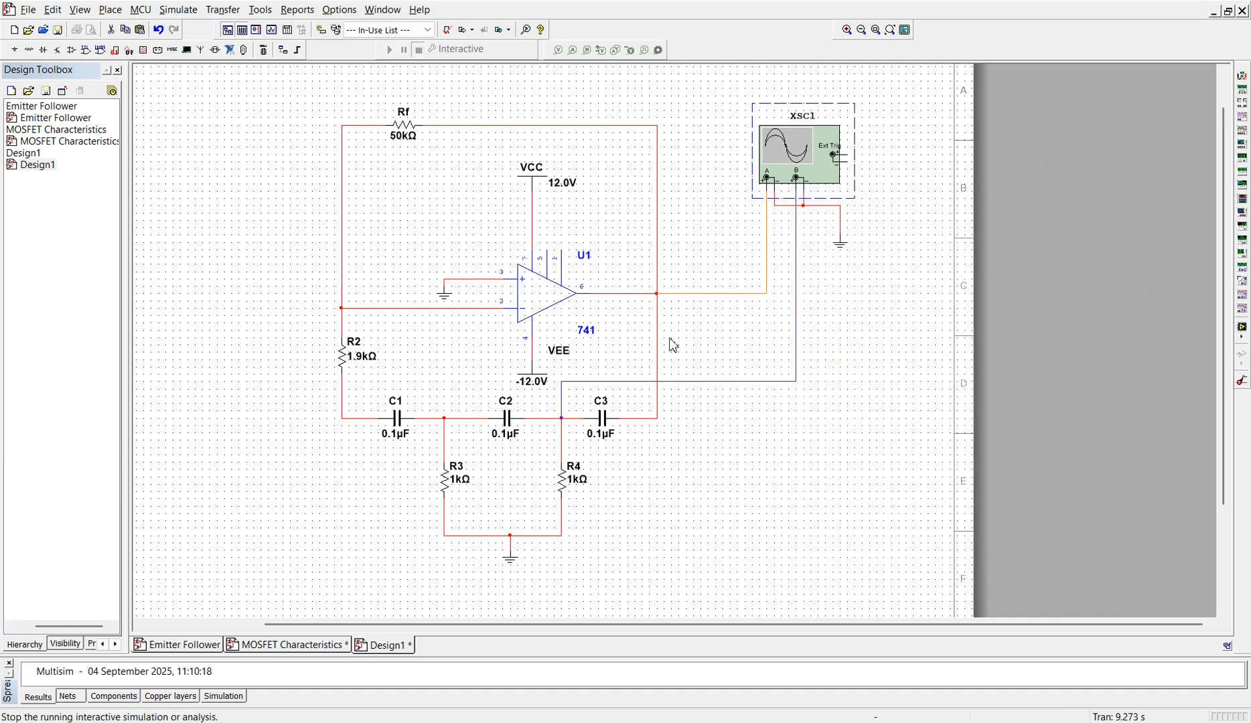
Step: Delete the oscilloscope's channel B wire and rewire channel B to the junction of C1, C2 and R3
left_click(722, 383)
key("Delete")
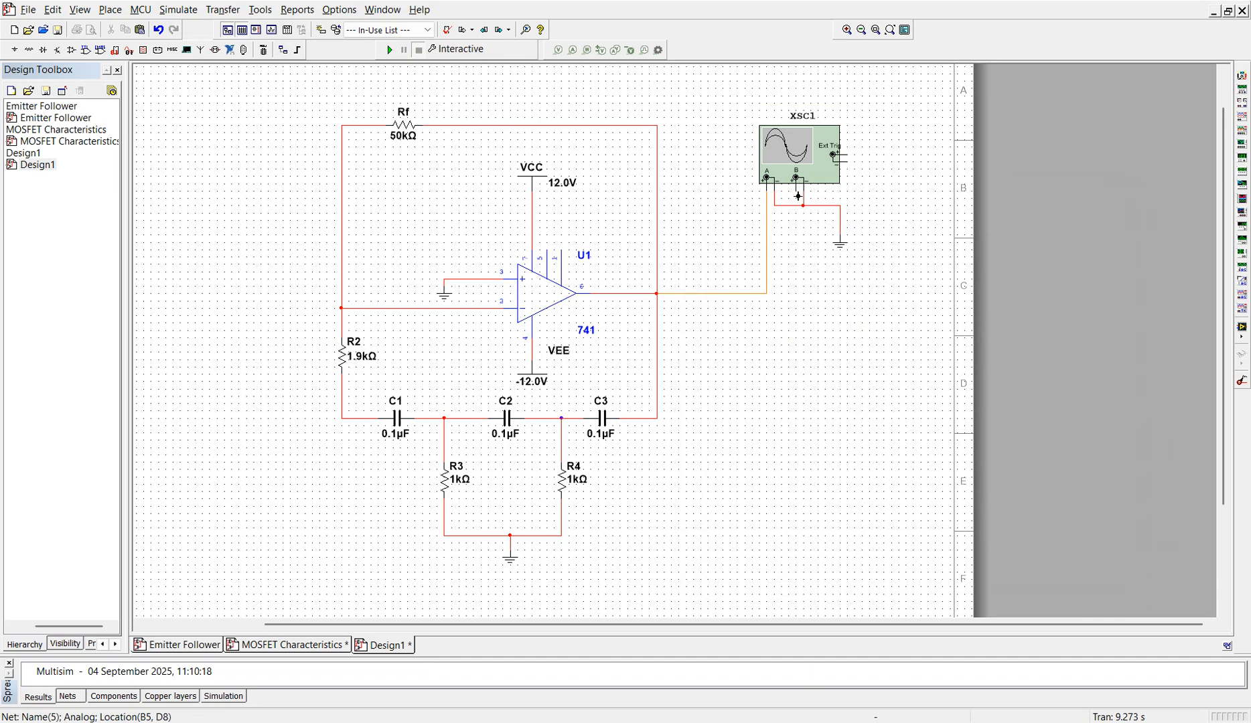
left_click(798, 196)
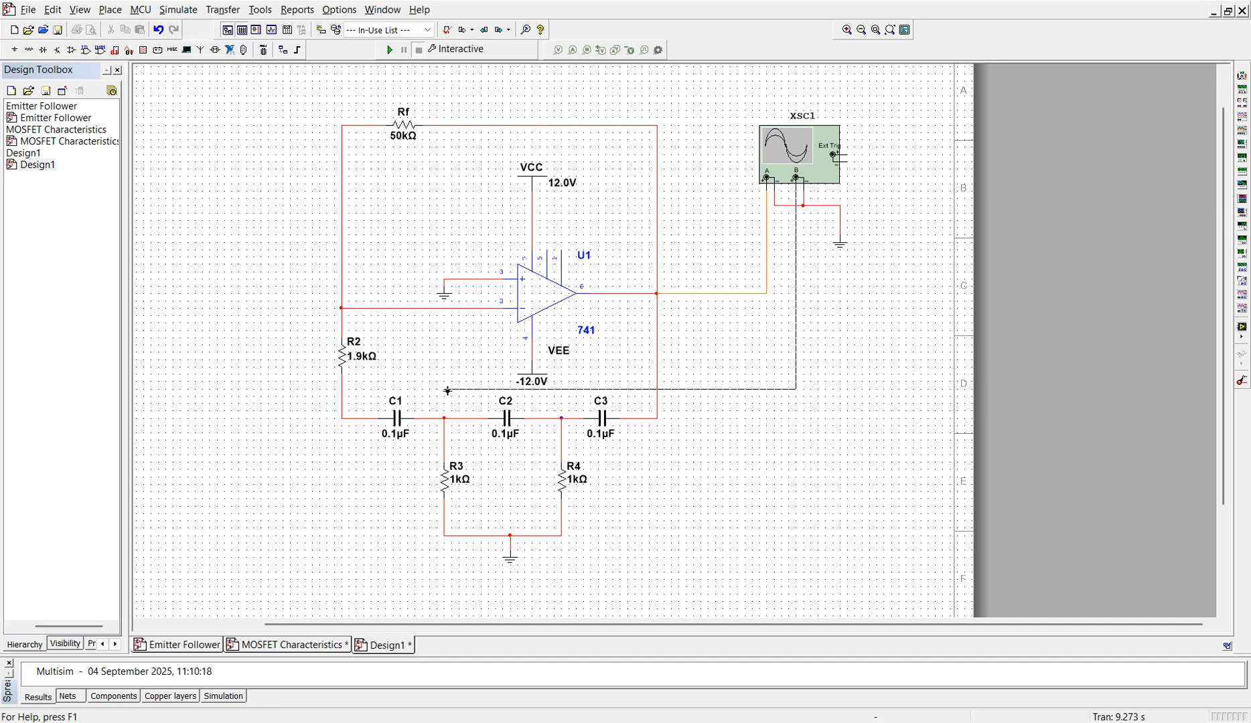
left_click(446, 420)
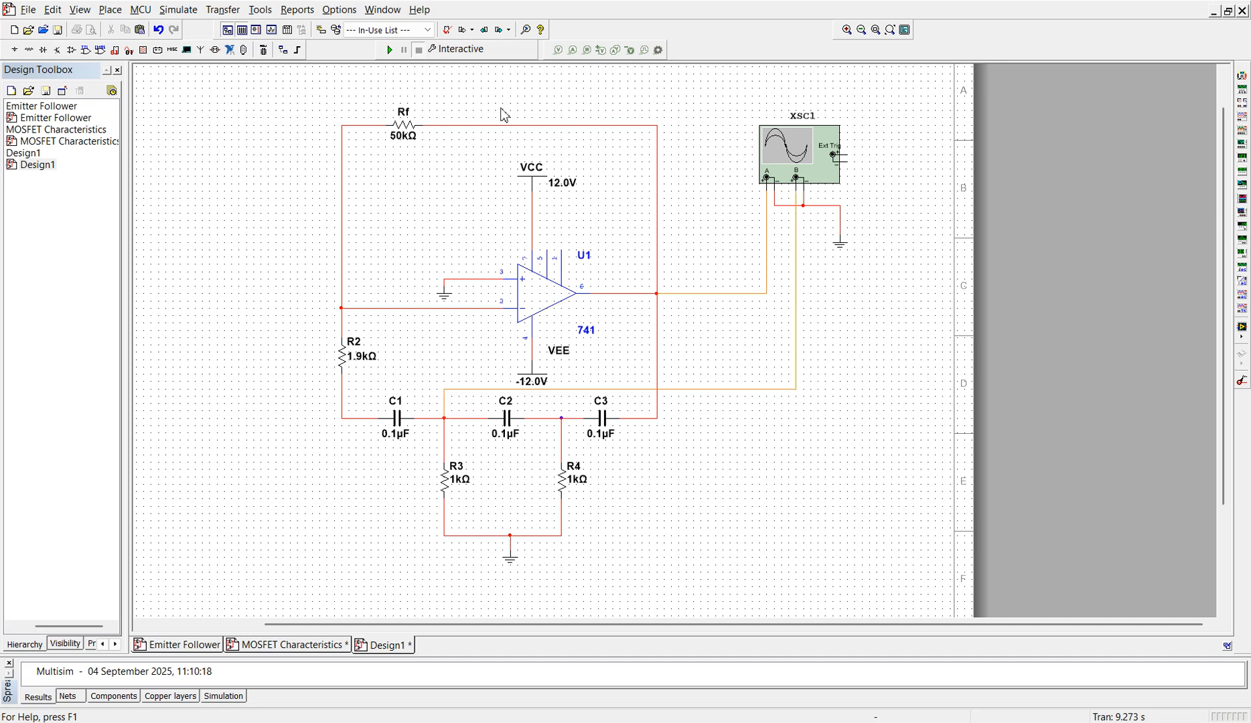
left_click(723, 390)
right_click(724, 391)
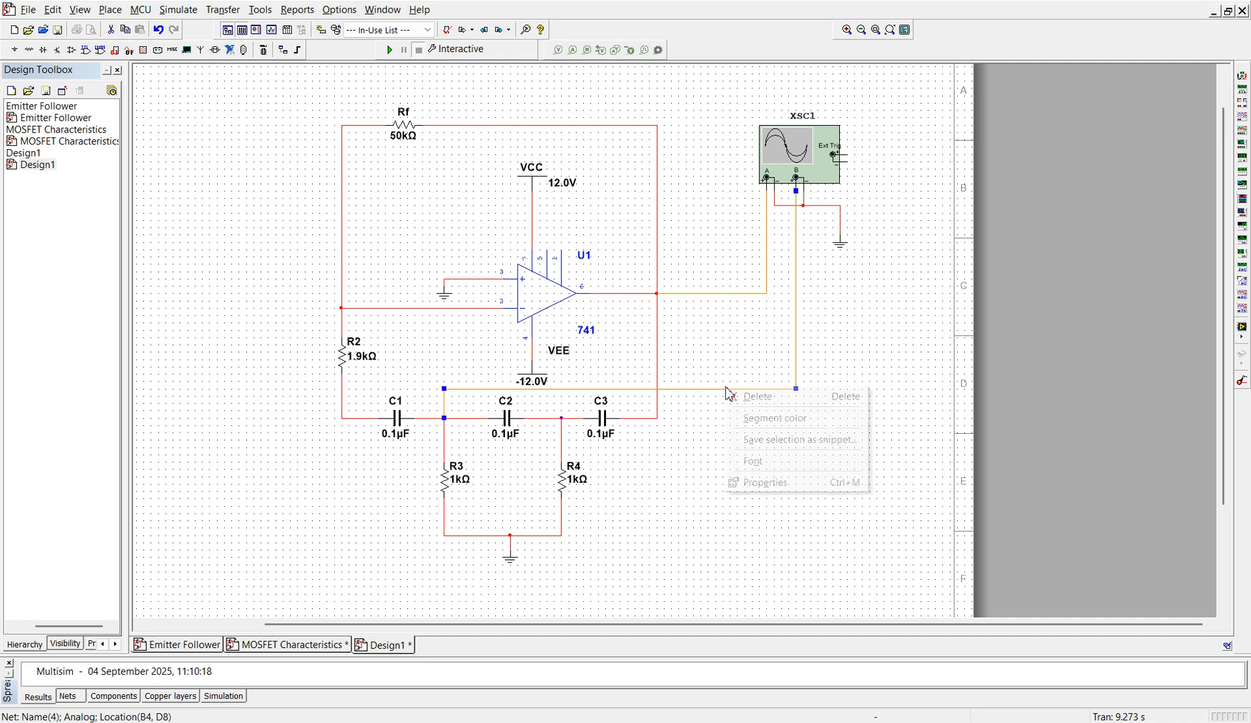
left_click(779, 424)
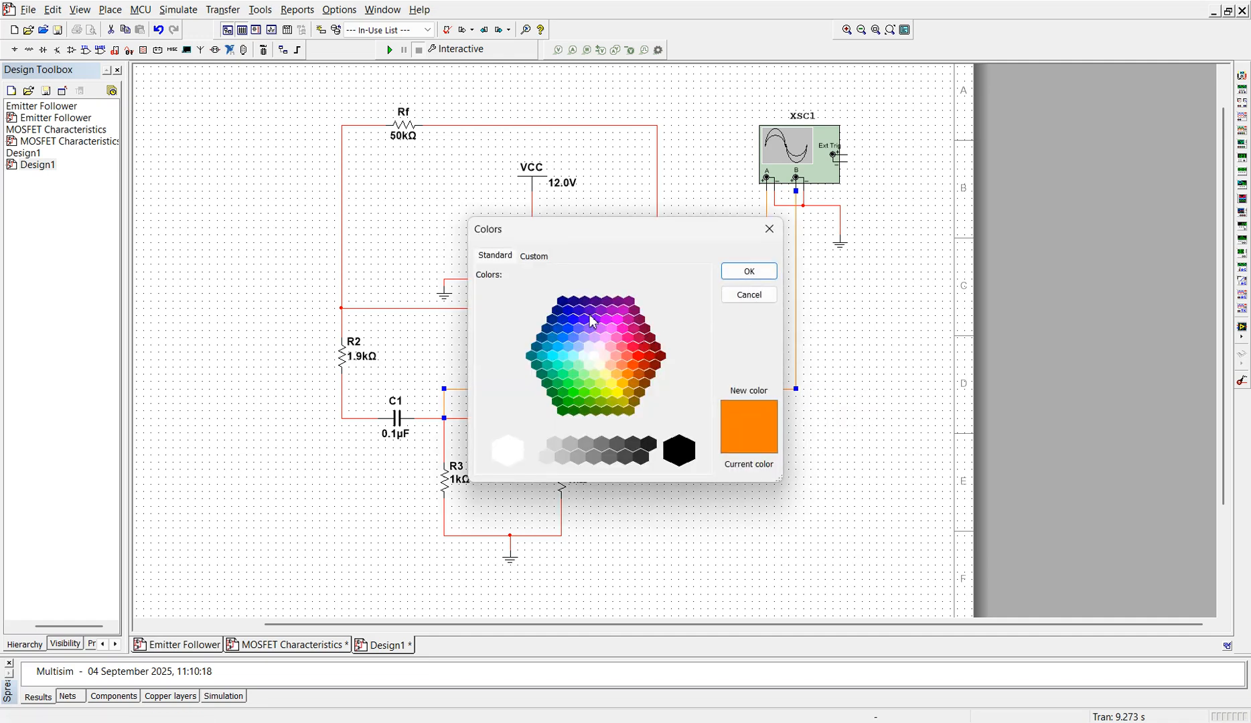
left_click(746, 275)
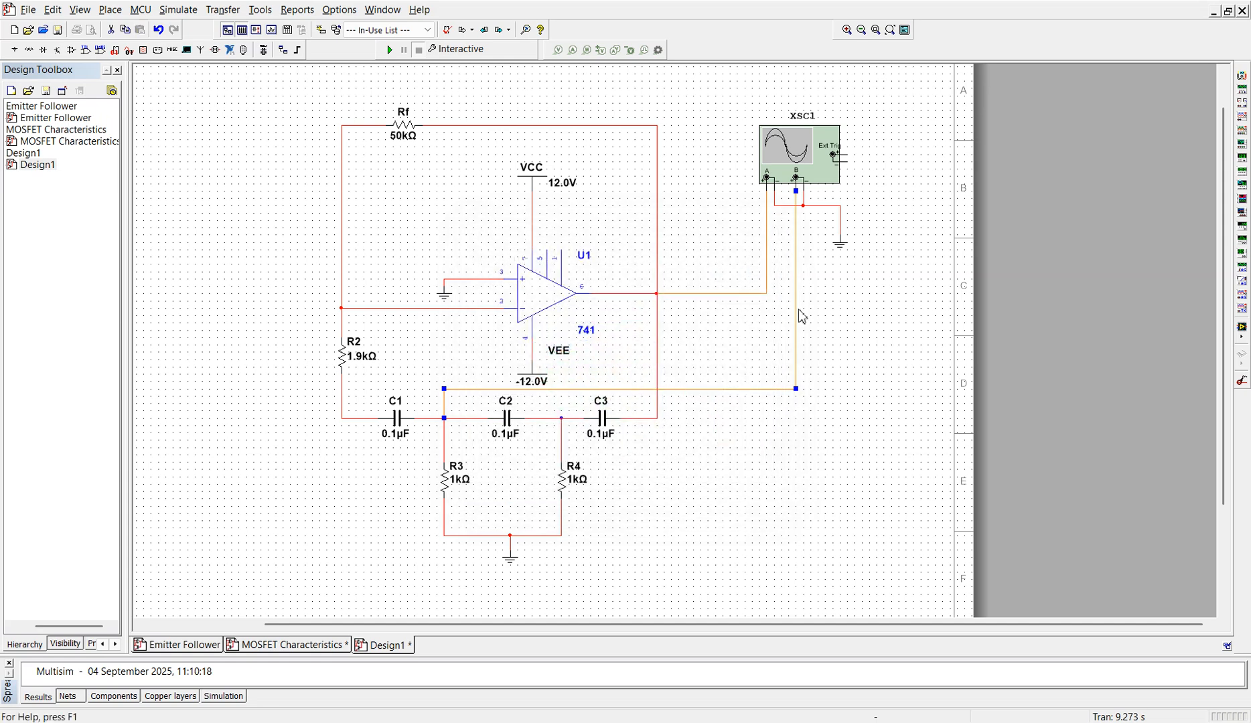
Step: Change the segment color of the new channel B wire to blue
right_click(773, 389)
left_click(825, 420)
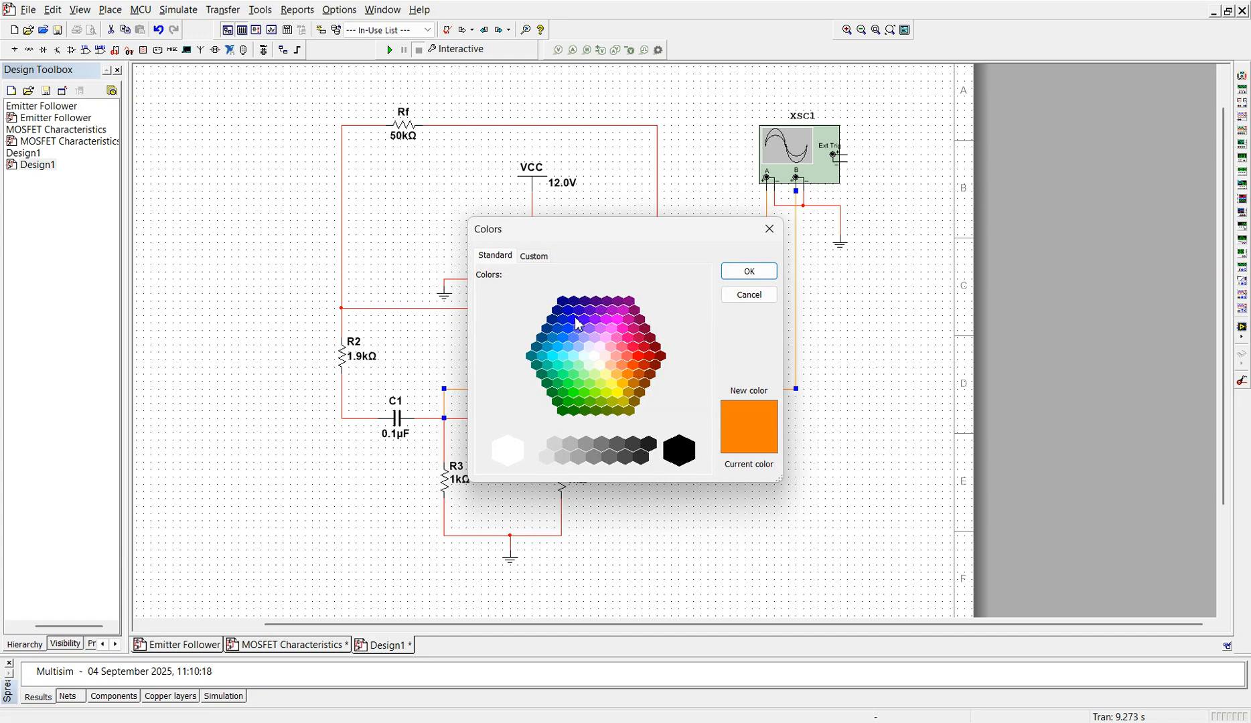
left_click(577, 323)
left_click(749, 271)
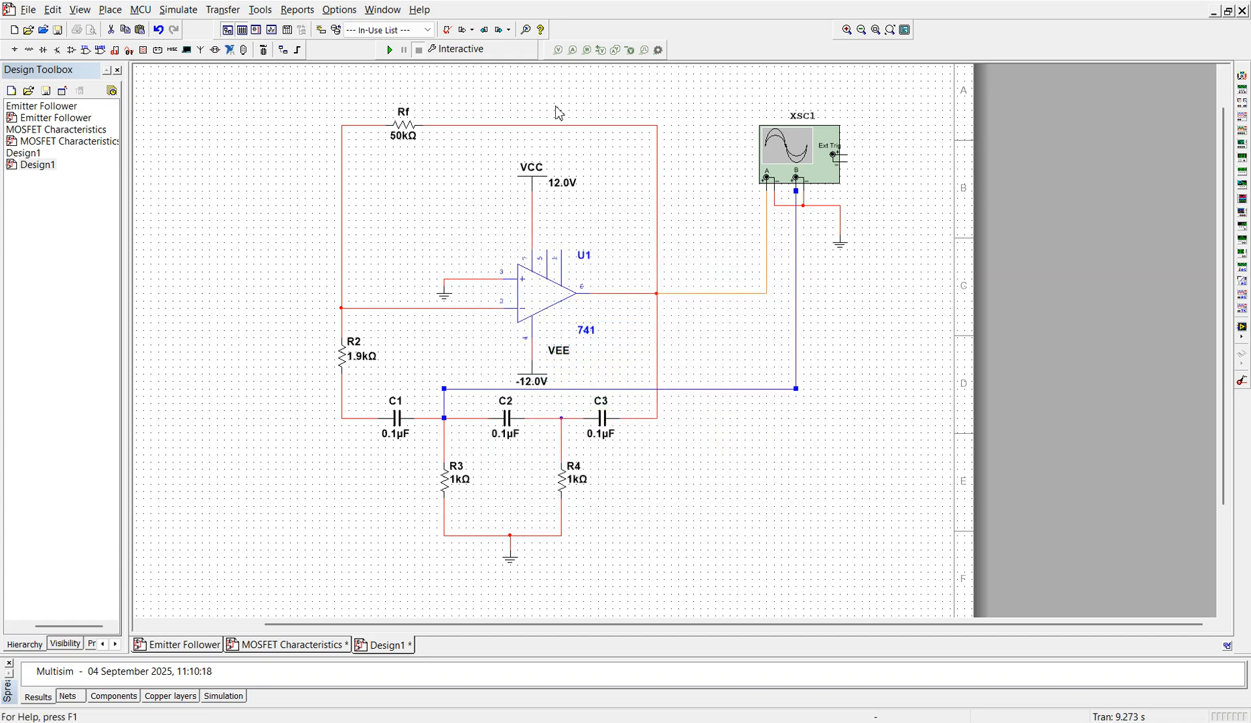
Step: Run the simulation, open the XSC1 oscilloscope and set its trigger to Auto
left_click(389, 50)
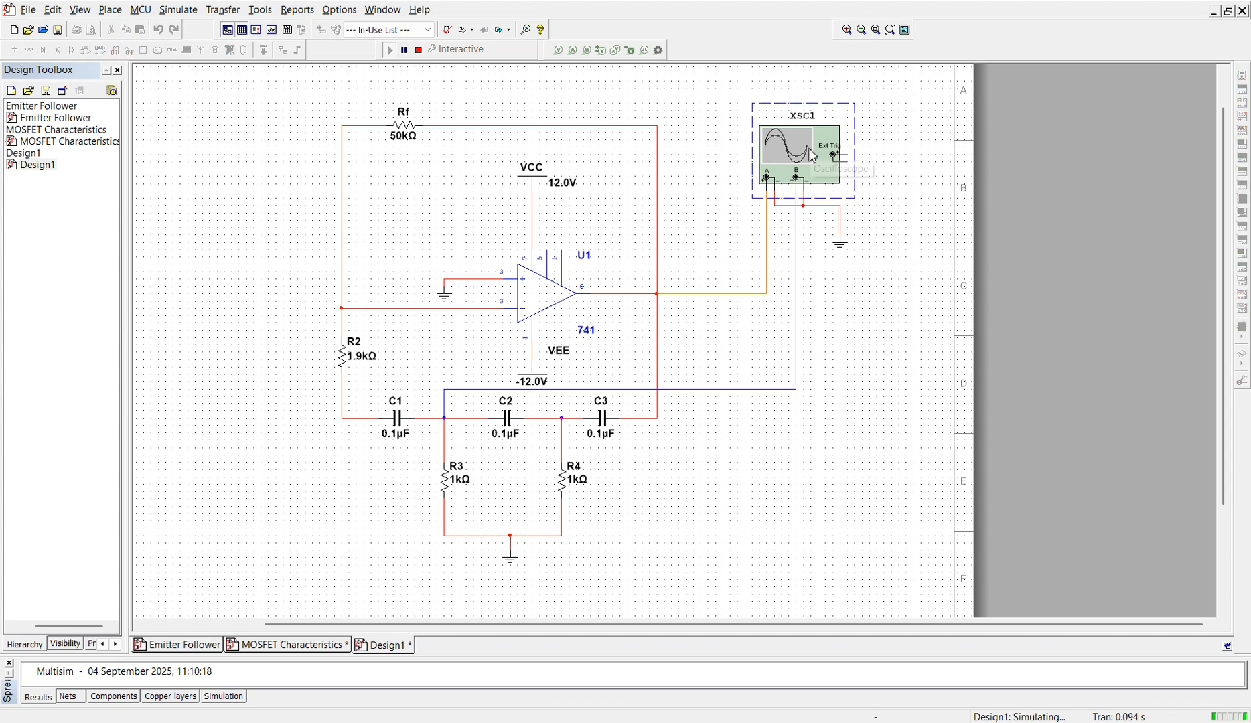
double_click(812, 154)
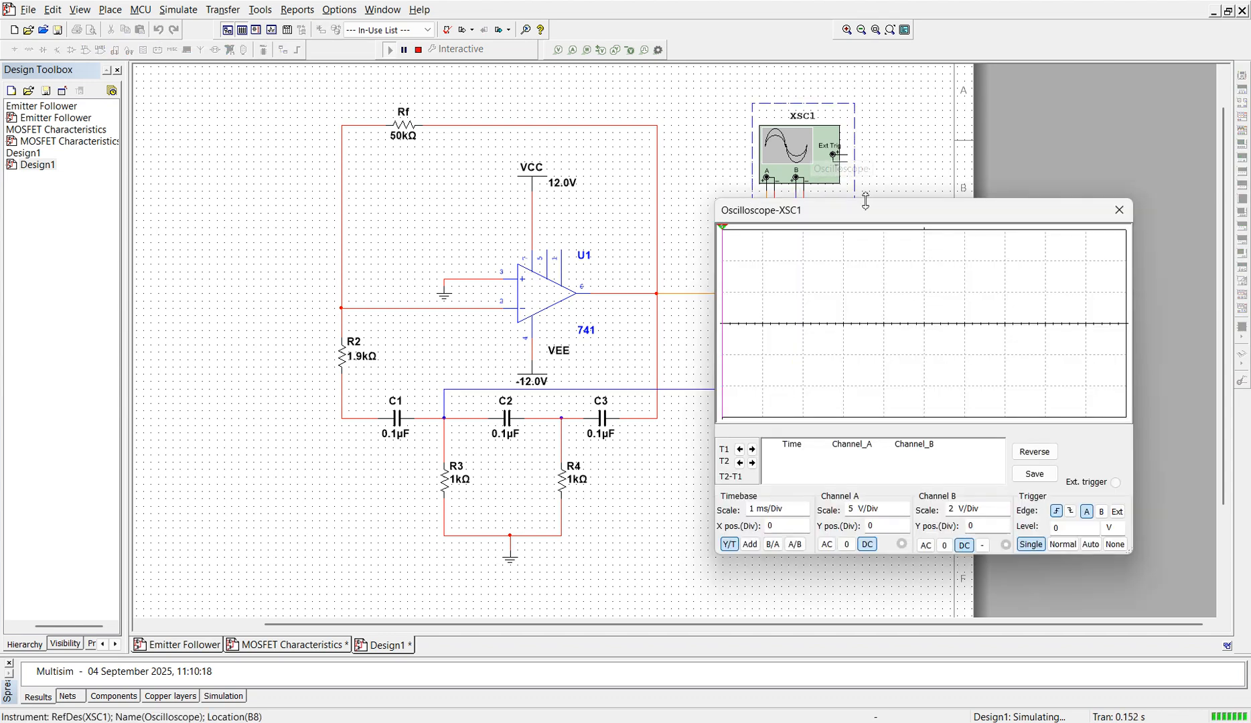
left_click(1088, 544)
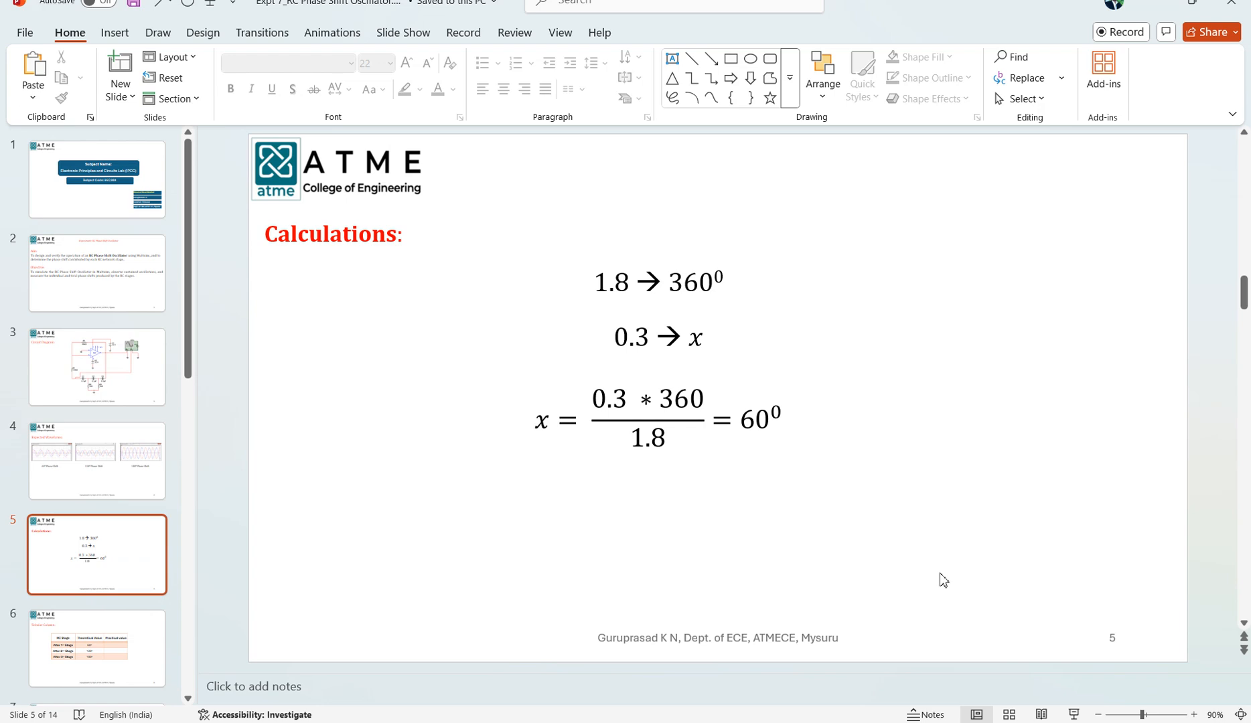
Step: Switch to PowerPoint and present the Expected Waveforms slide as a slide show
left_click(120, 477)
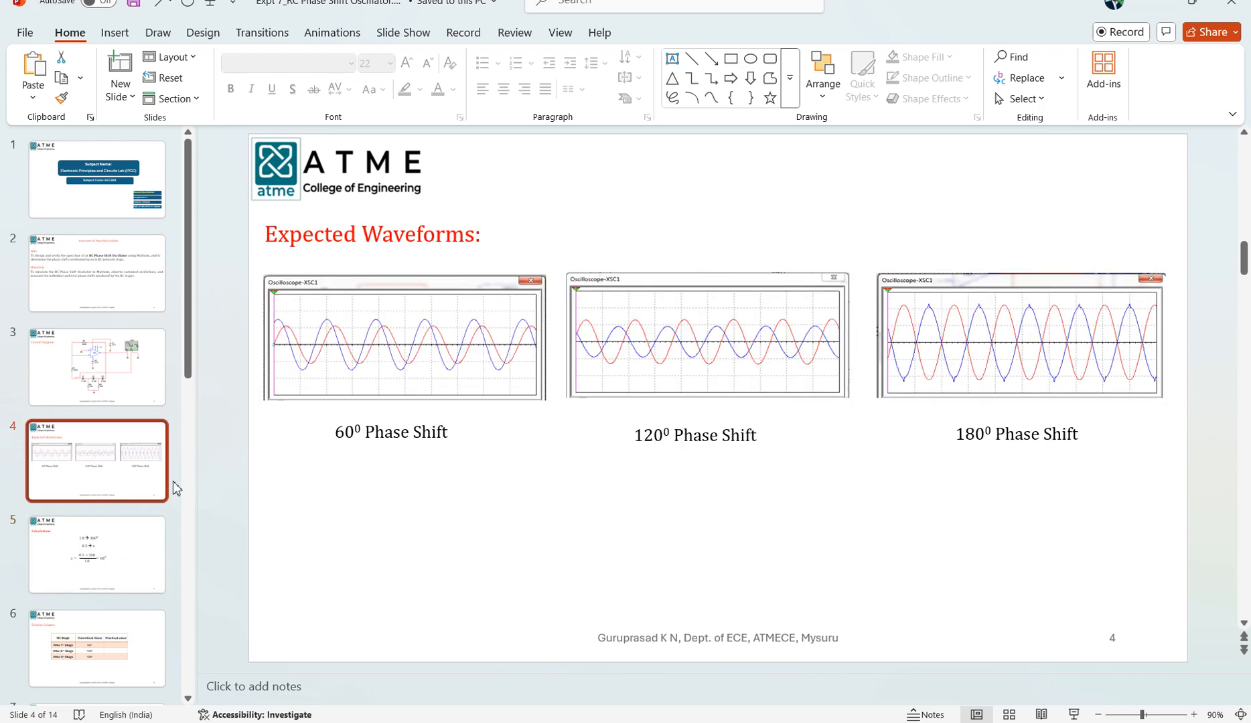
left_click(1073, 715)
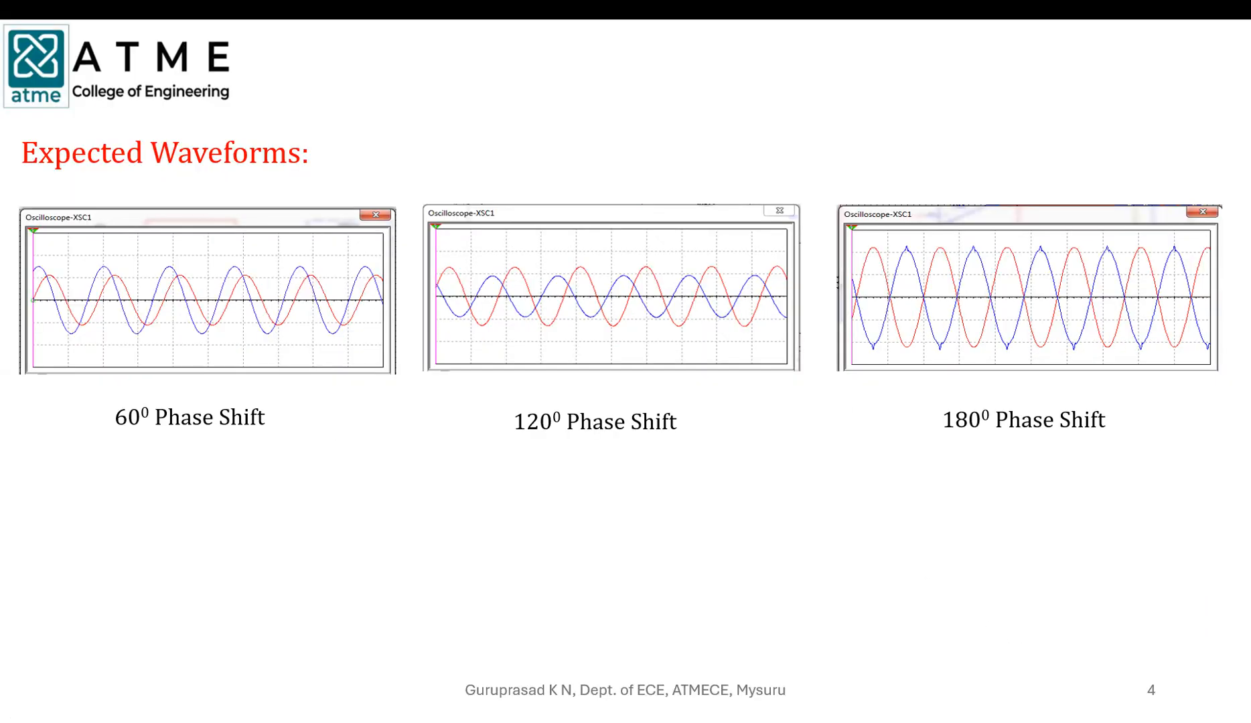
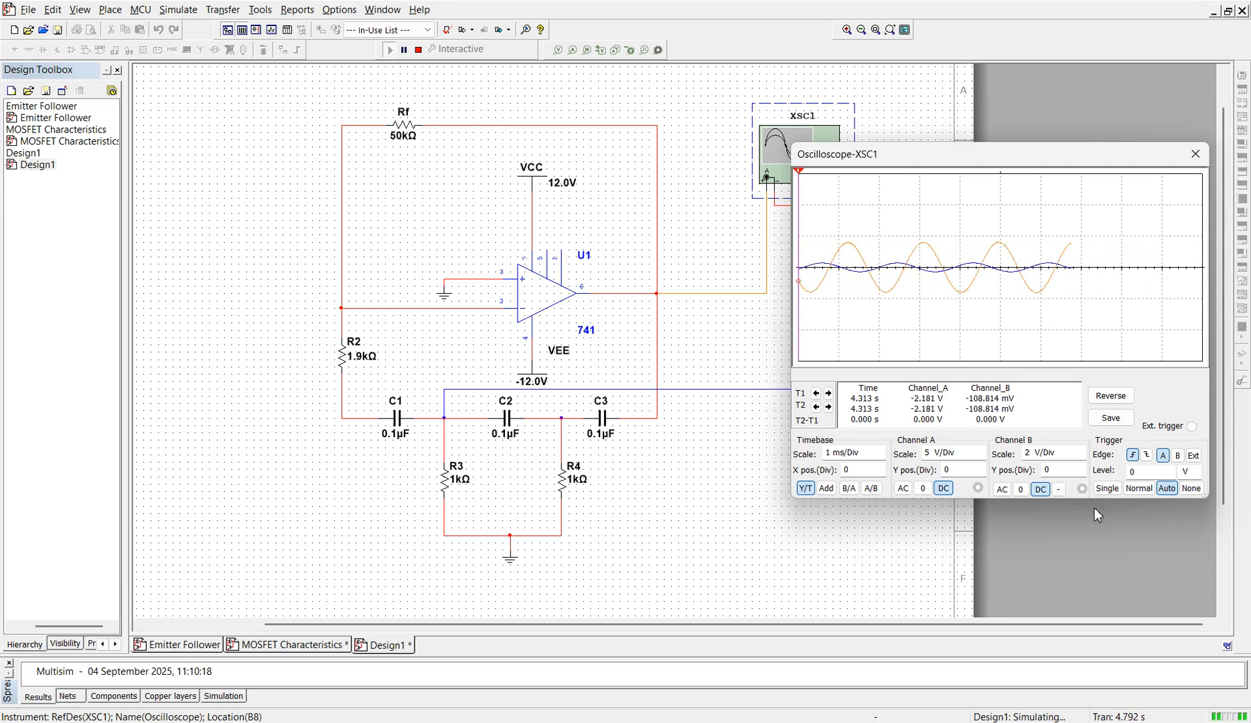
Step: Set the oscilloscope's channel B scale to 500 mV/Div and its trigger to Single
left_click(1080, 457)
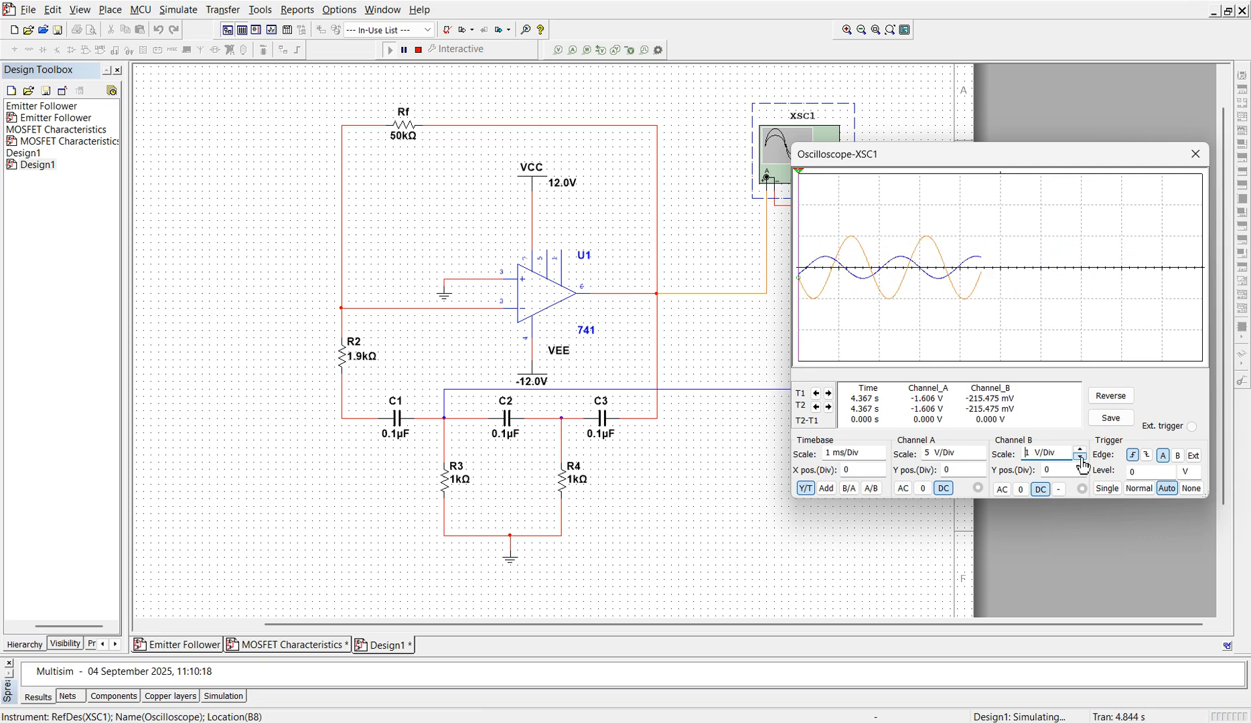
left_click(1081, 458)
left_click(1080, 457)
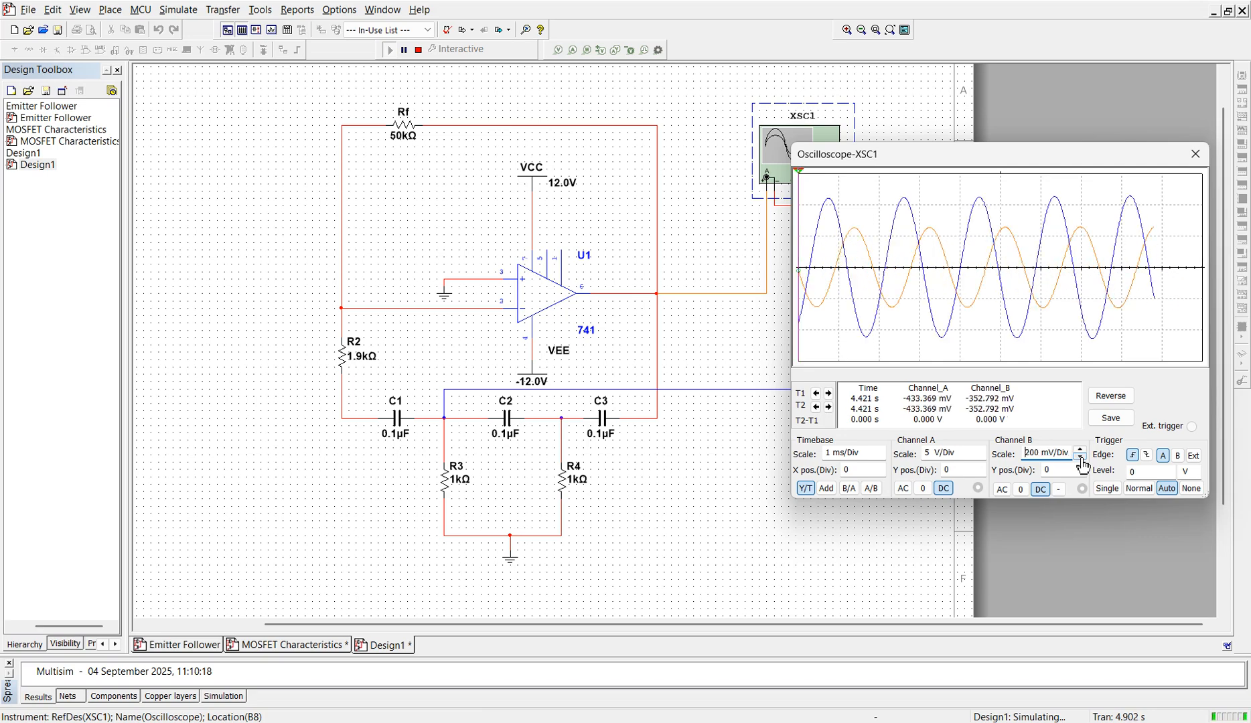
left_click(1082, 450)
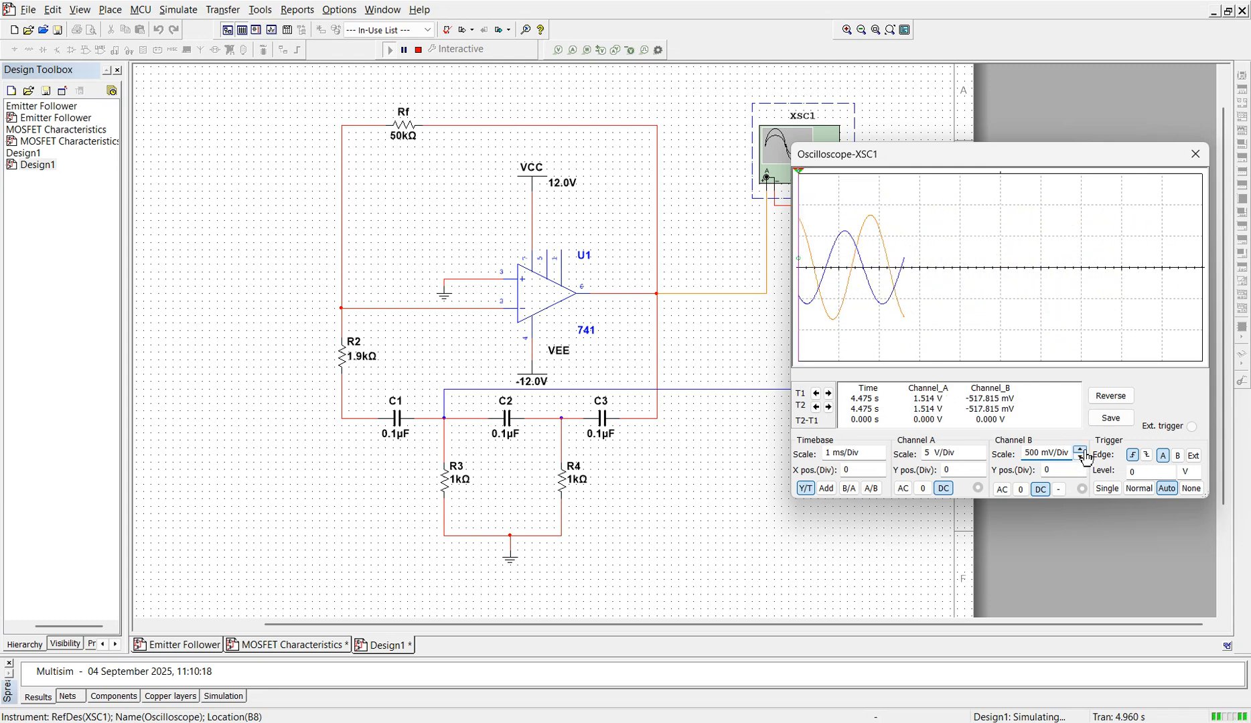
left_click(1081, 450)
left_click(1080, 457)
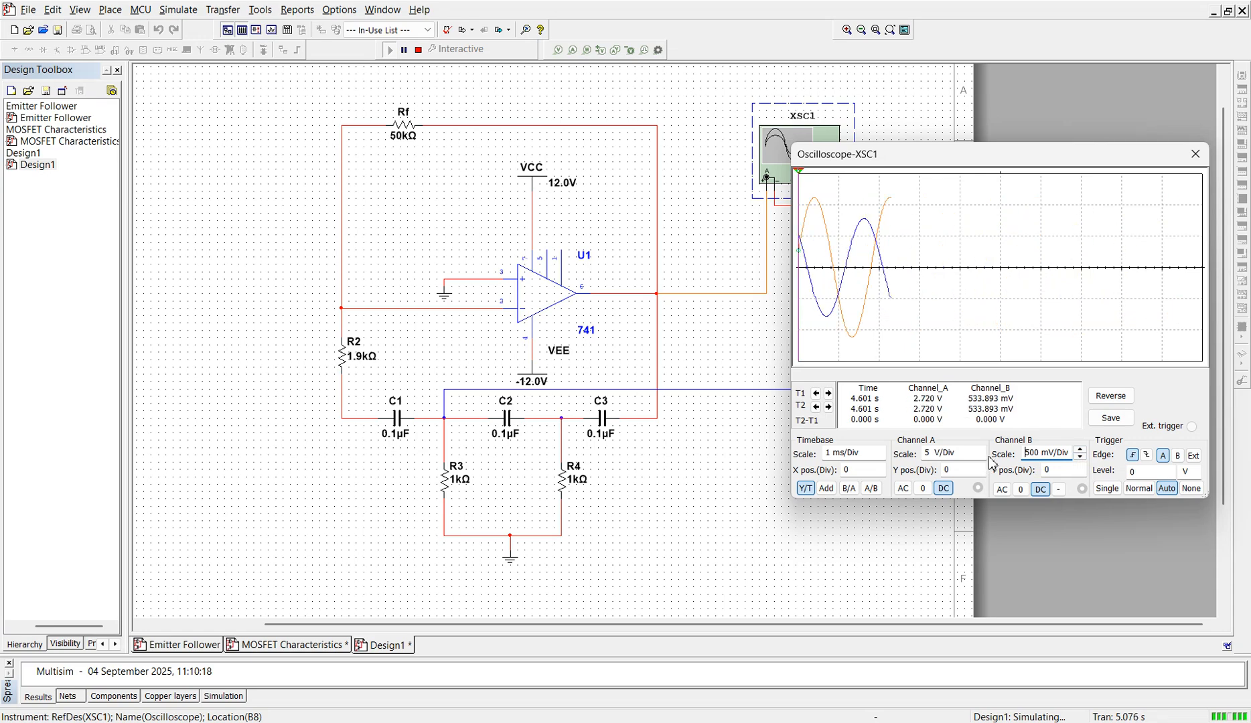
left_click(1107, 488)
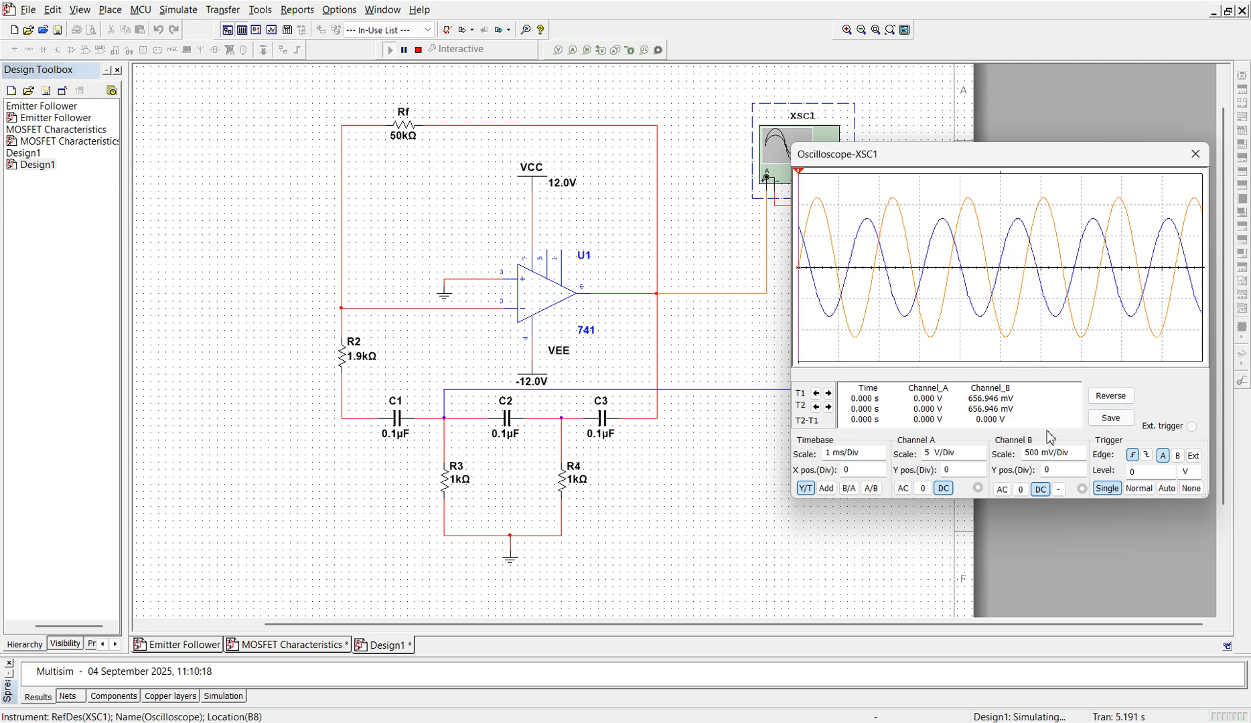
Step: Ground channels B and A to check their zero lines, and return both channels to DC coupling
left_click(1021, 490)
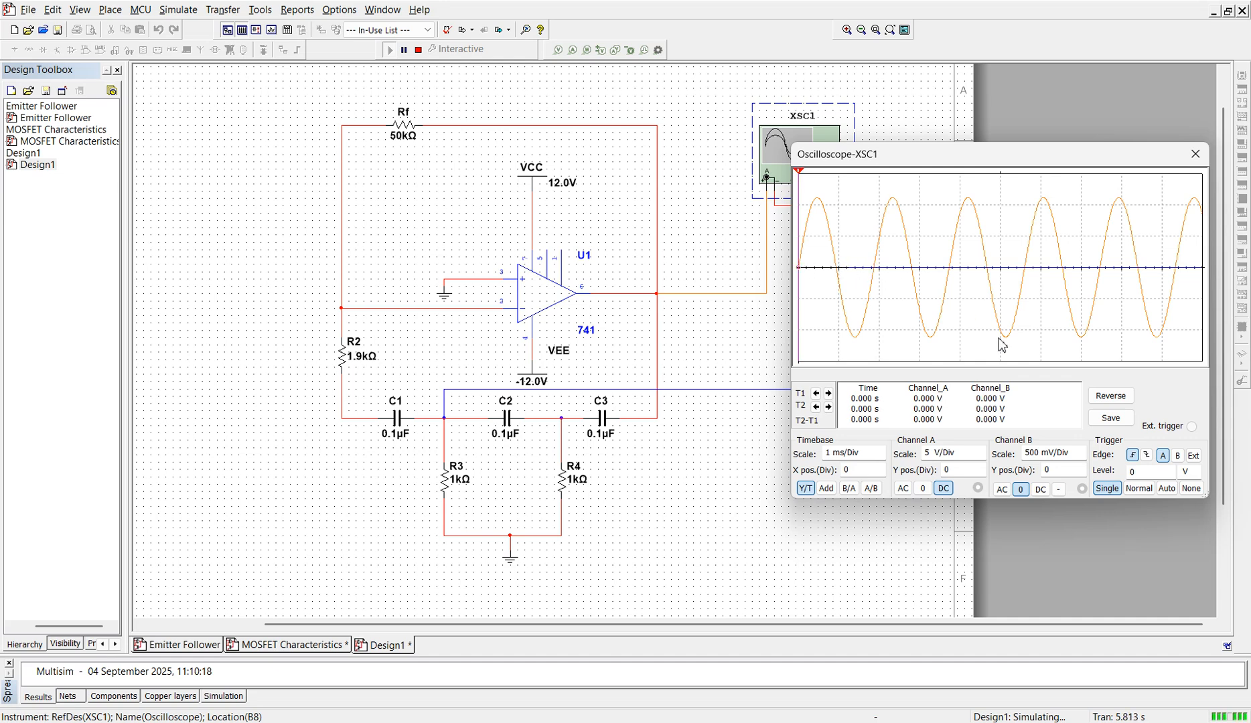
left_click(924, 491)
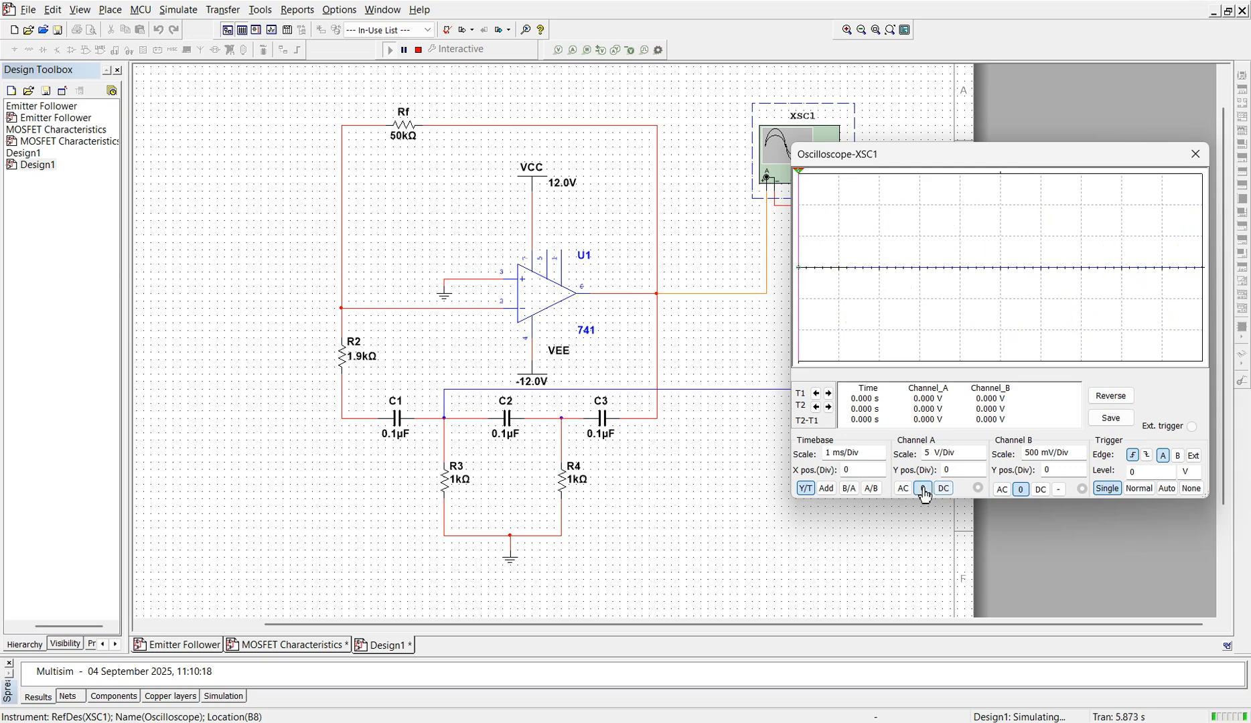
left_click(943, 488)
left_click(1040, 489)
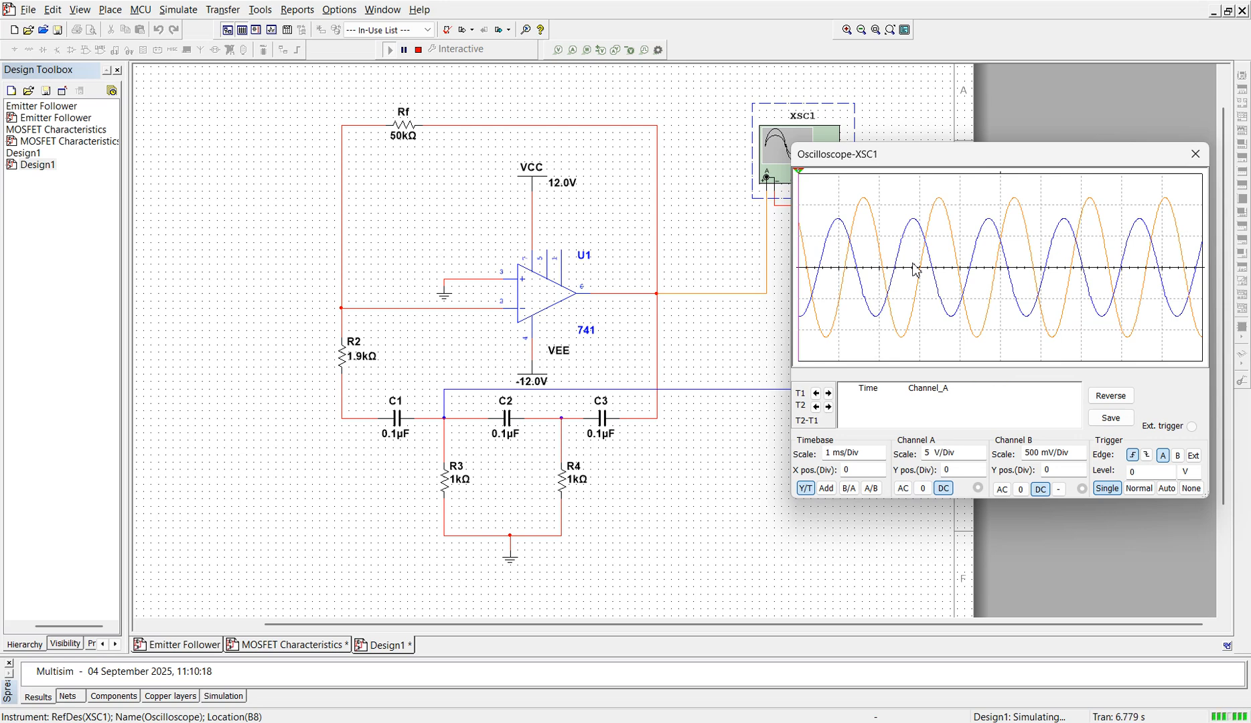
Step: Close the oscilloscope, stop the simulation and delete the channel B wire from the junction of C1, C2 and R3
left_click(1194, 164)
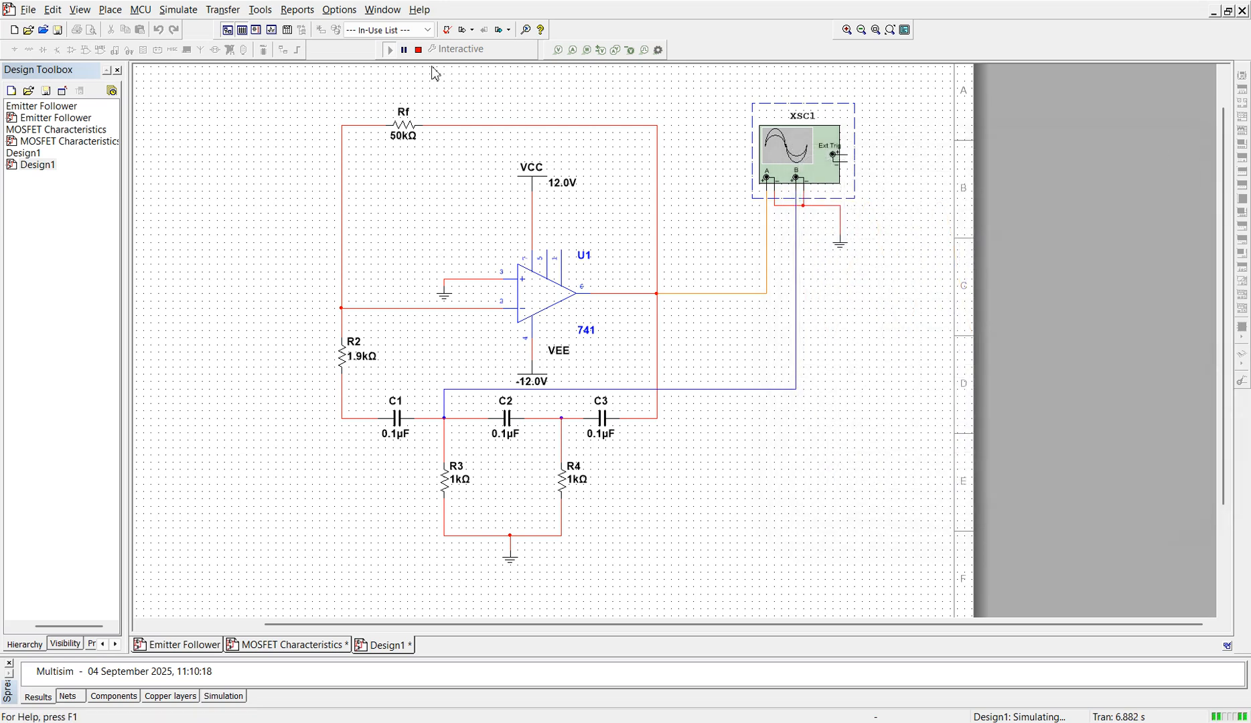
left_click(418, 49)
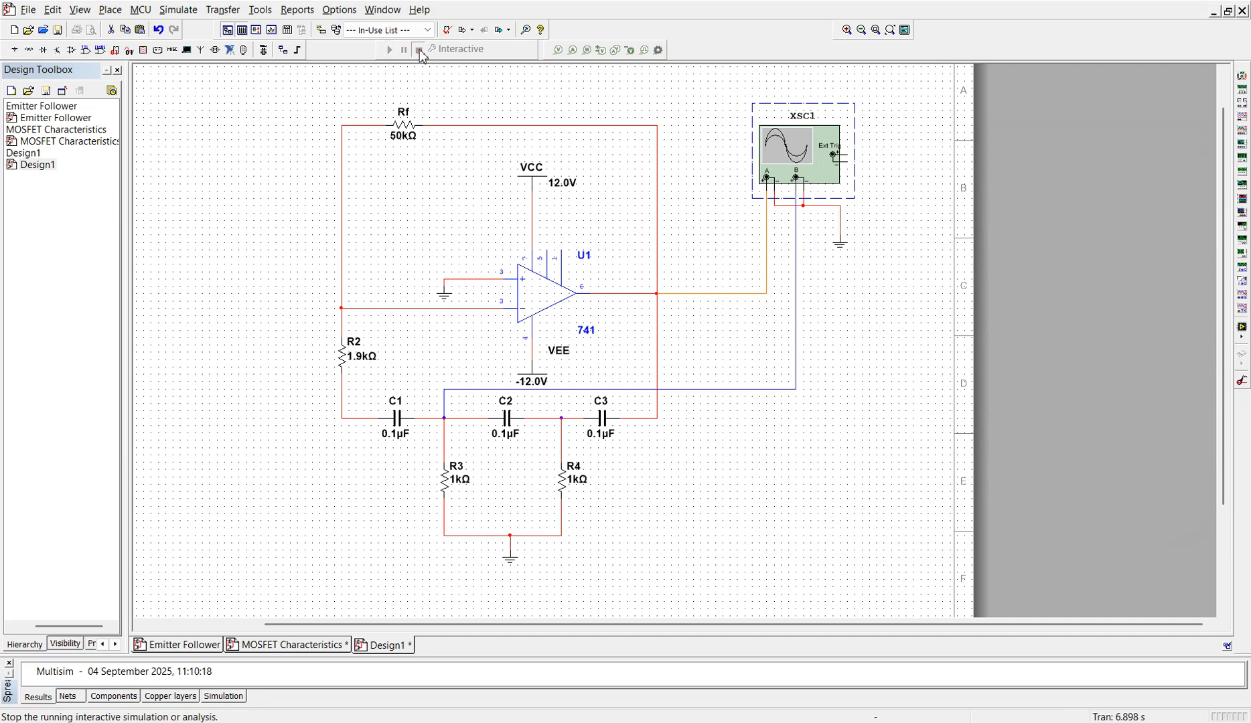
left_click(744, 389)
key("Delete")
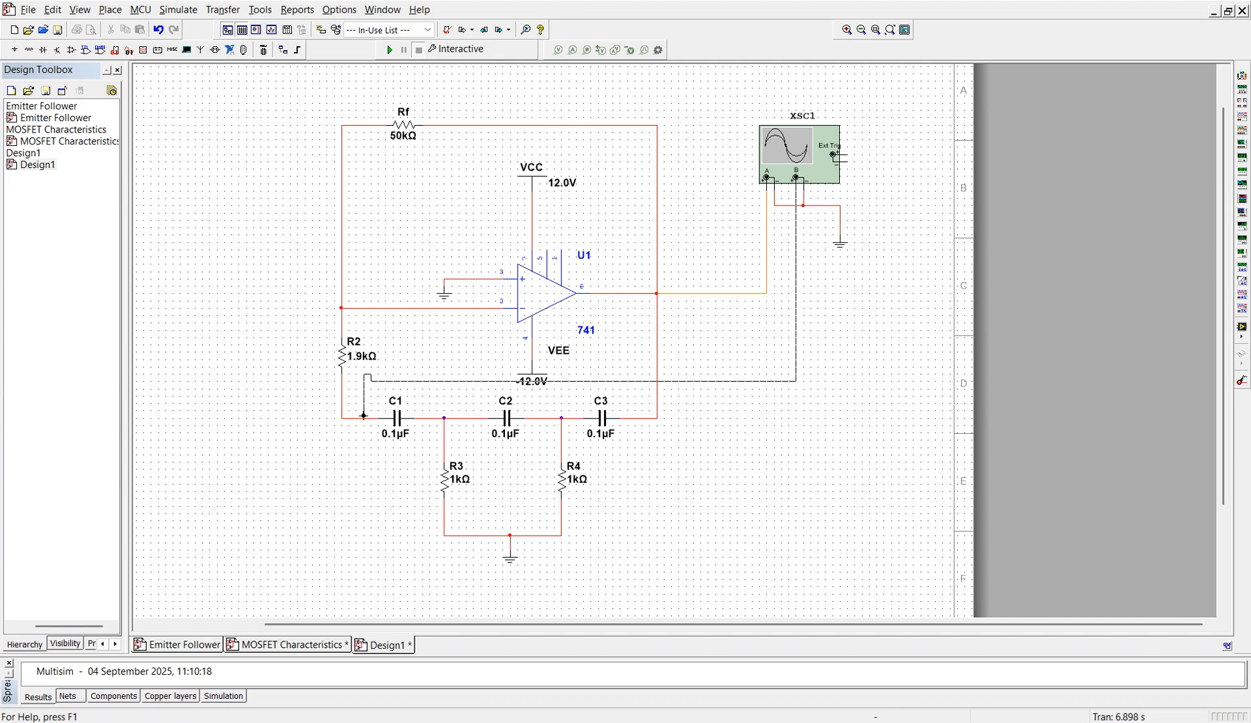
Step: Wire the oscilloscope's channel B to the node between R2 and C1, undoing the first attempt
left_click(367, 421)
key("ctrl+z")
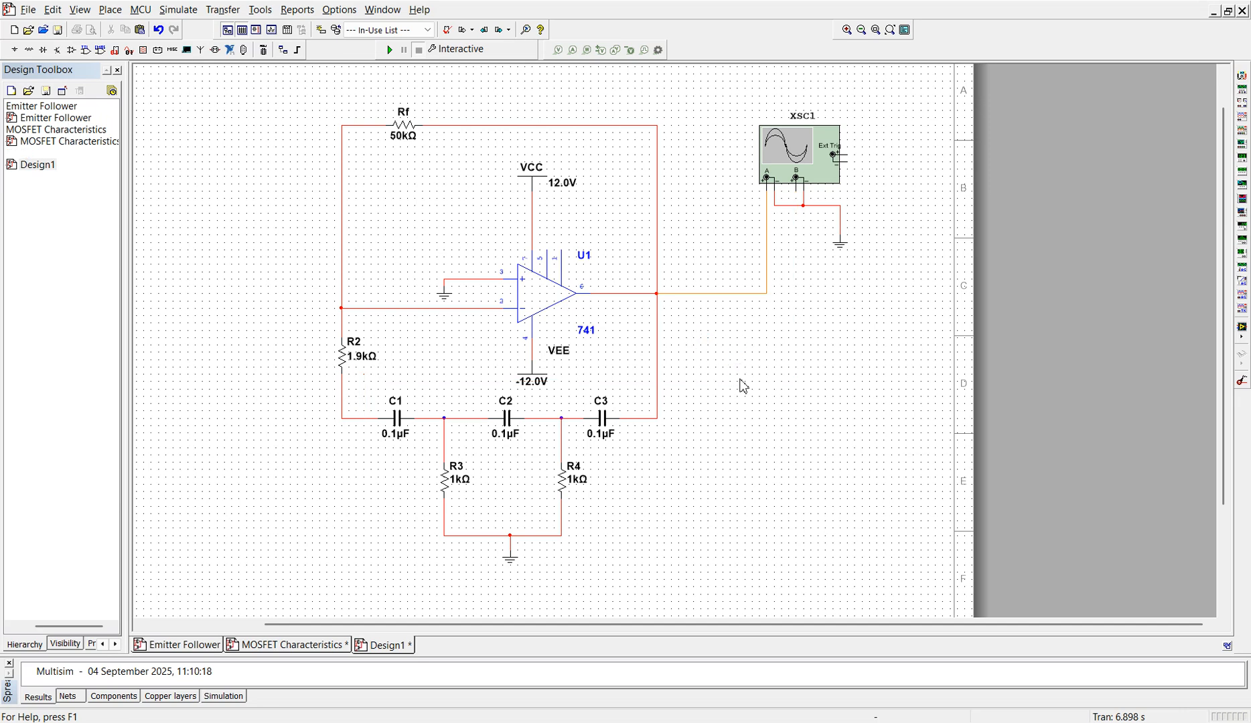
left_click(796, 193)
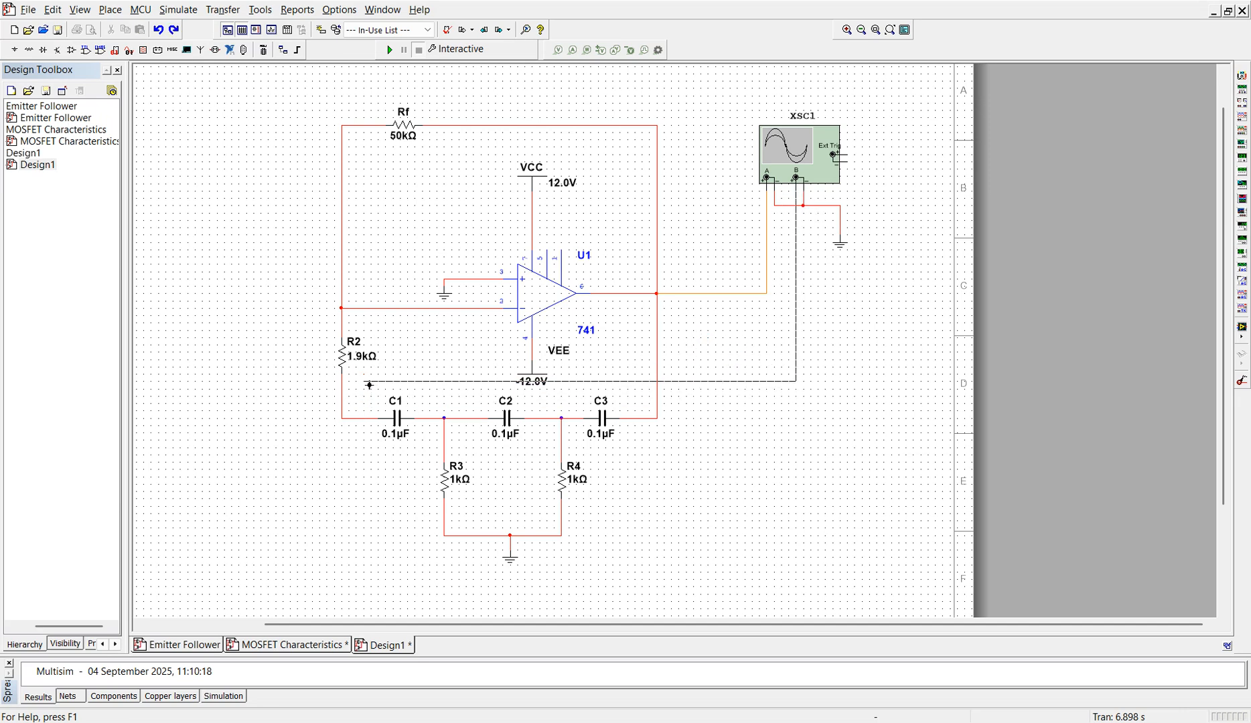
left_click(364, 419)
Step: Change the segment color of the channel B wire at the R2–C1 node to blue
left_click(707, 381)
right_click(708, 381)
left_click(755, 411)
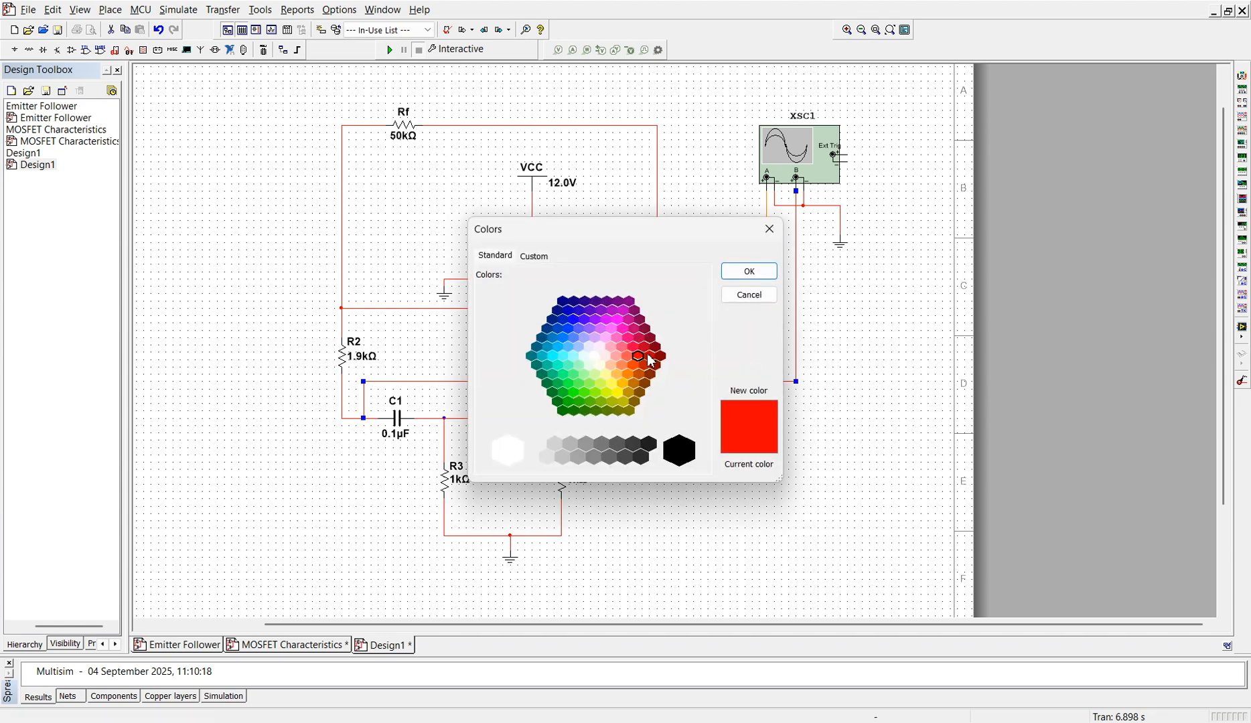
left_click(573, 319)
left_click(749, 271)
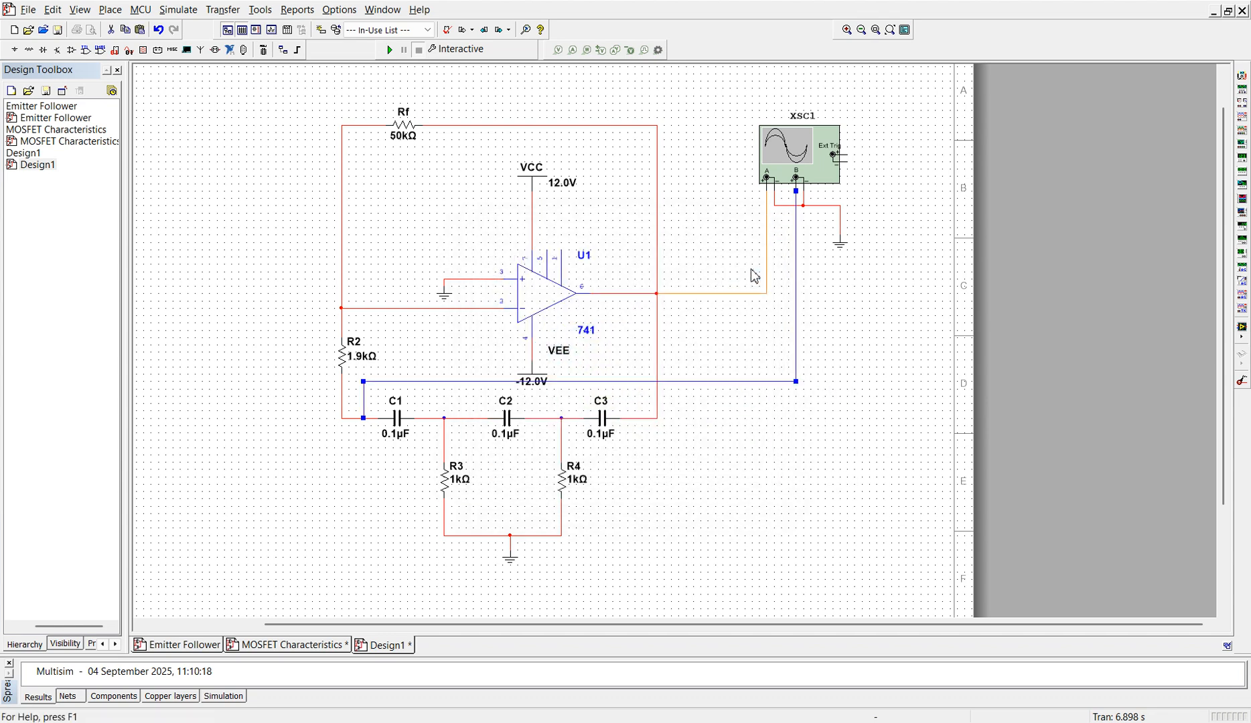
Step: Run the simulation and open the XSC1 oscilloscope with its display background reversed and its trigger set to Auto
left_click(387, 50)
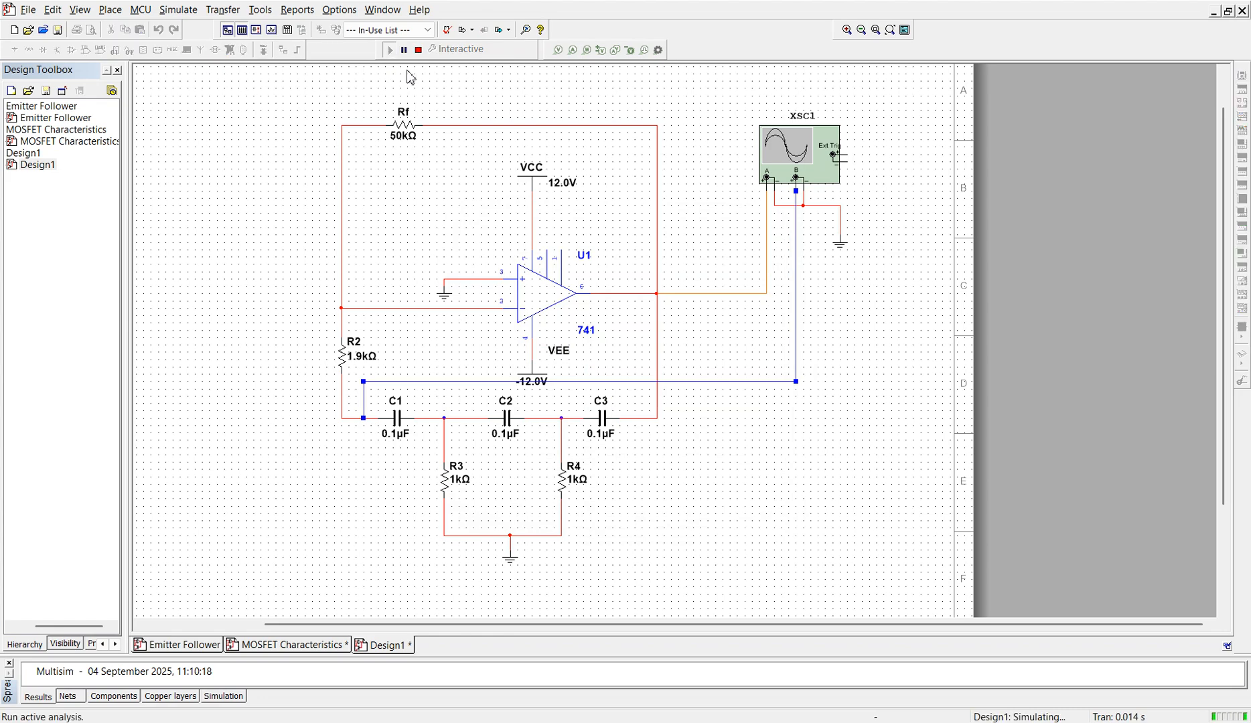
double_click(807, 159)
left_click(1111, 396)
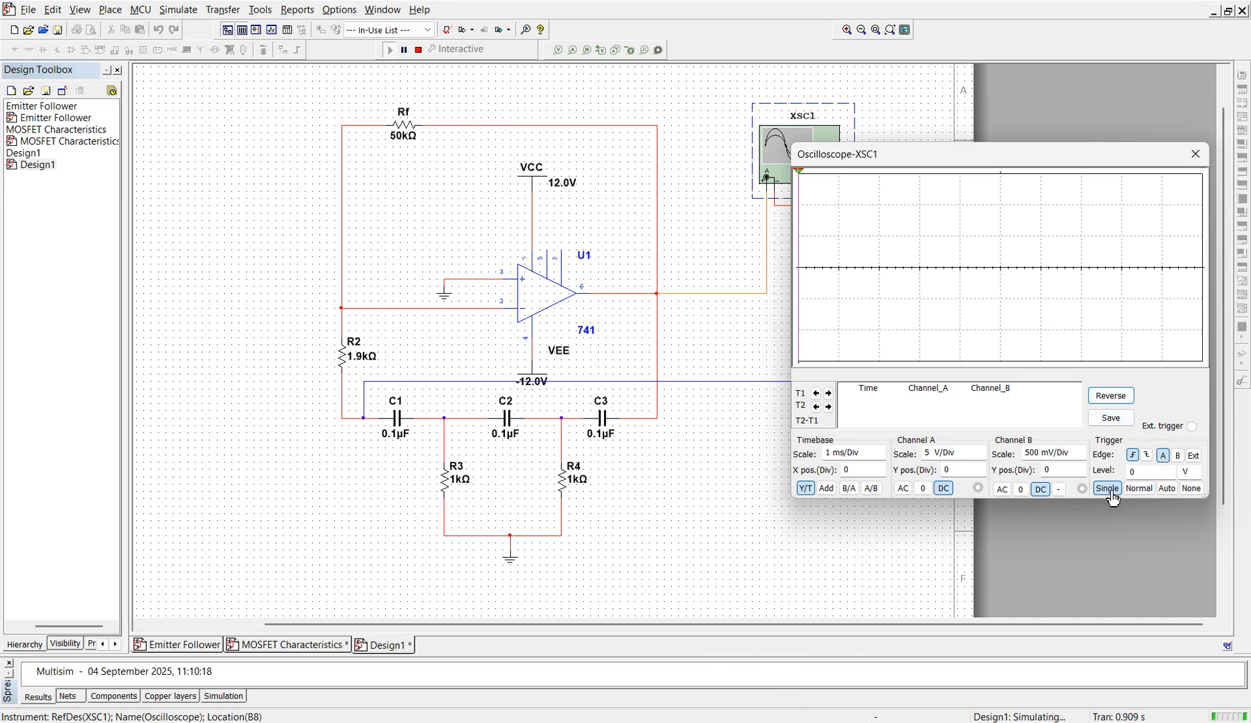
left_click(1167, 490)
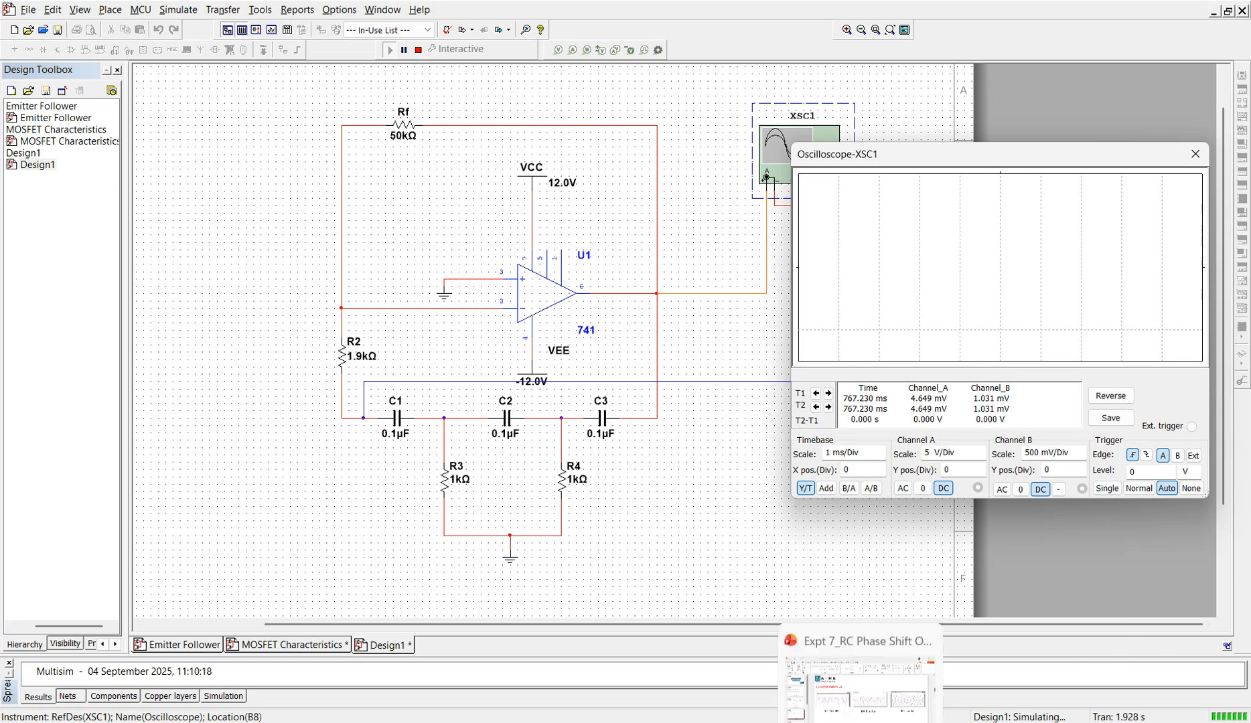
Step: Switch to PowerPoint and review the Expected Waveforms slide and the Calculations slide that follows it
left_click(896, 721)
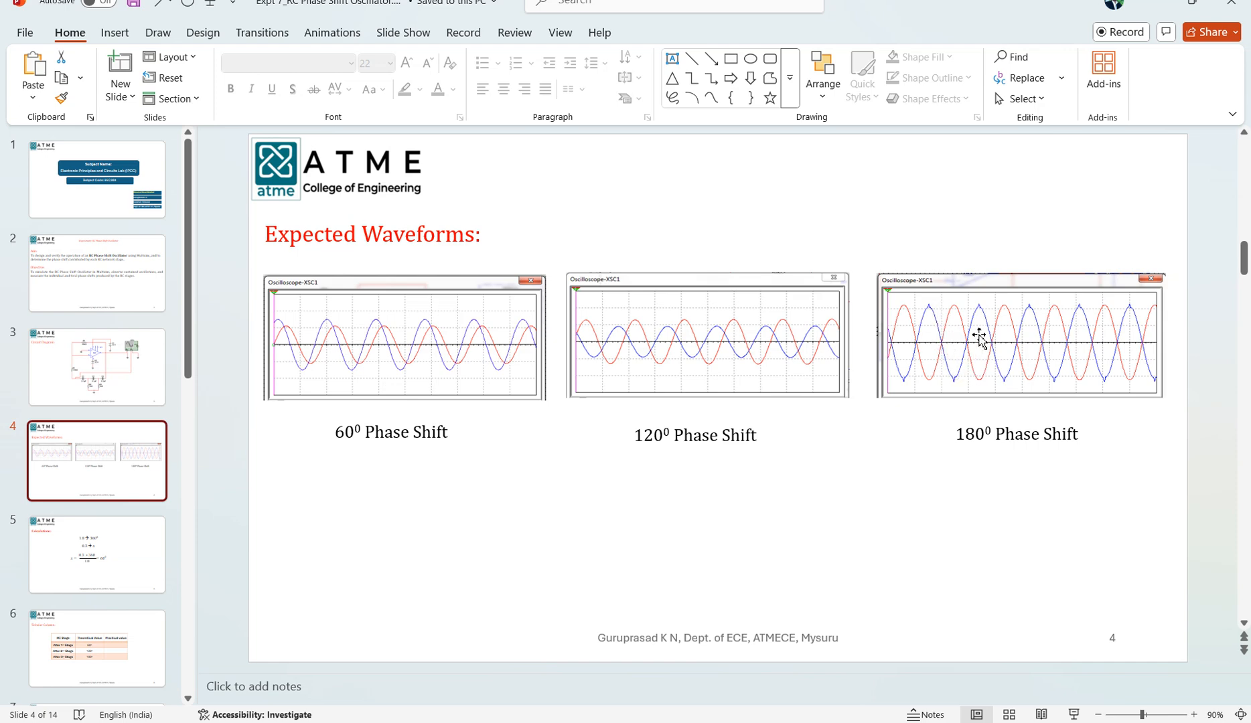
scroll(1062, 452, "down", 1)
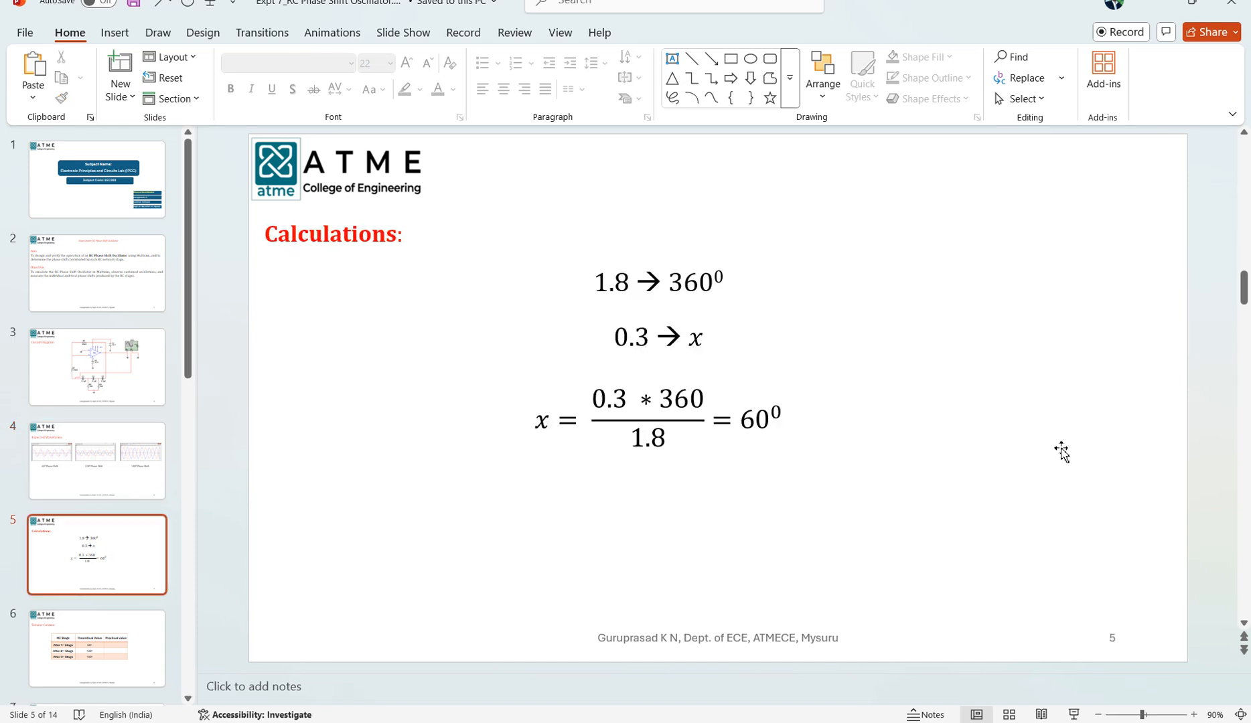